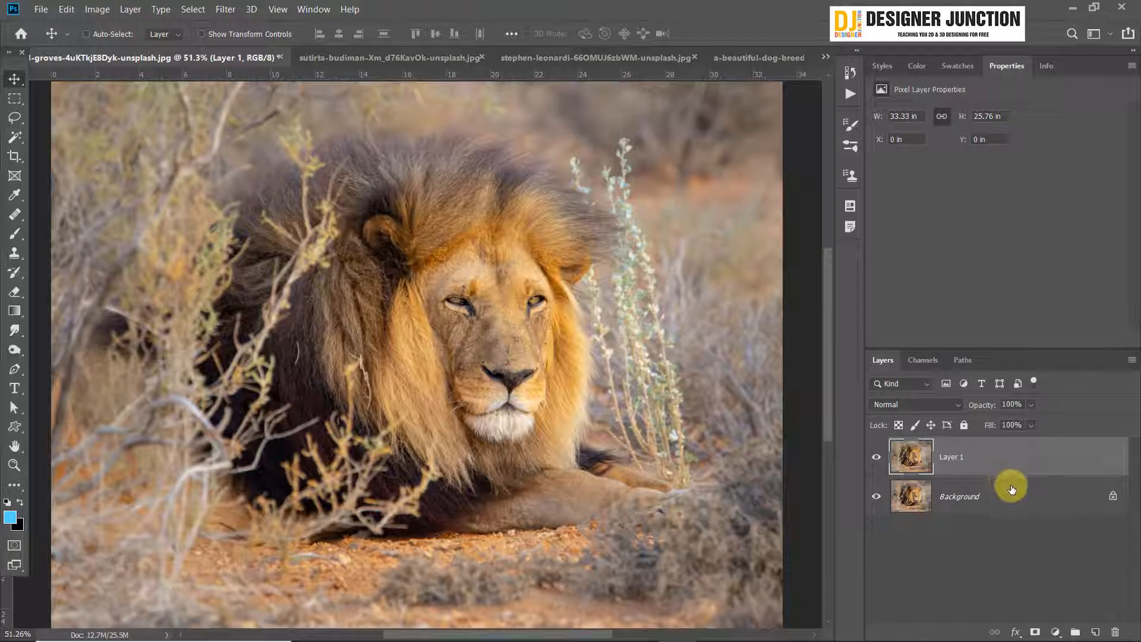
Delete Layer 1 and duplicate the Background layer as a fresh copy above it
{"action": "key", "text": "Delete"}
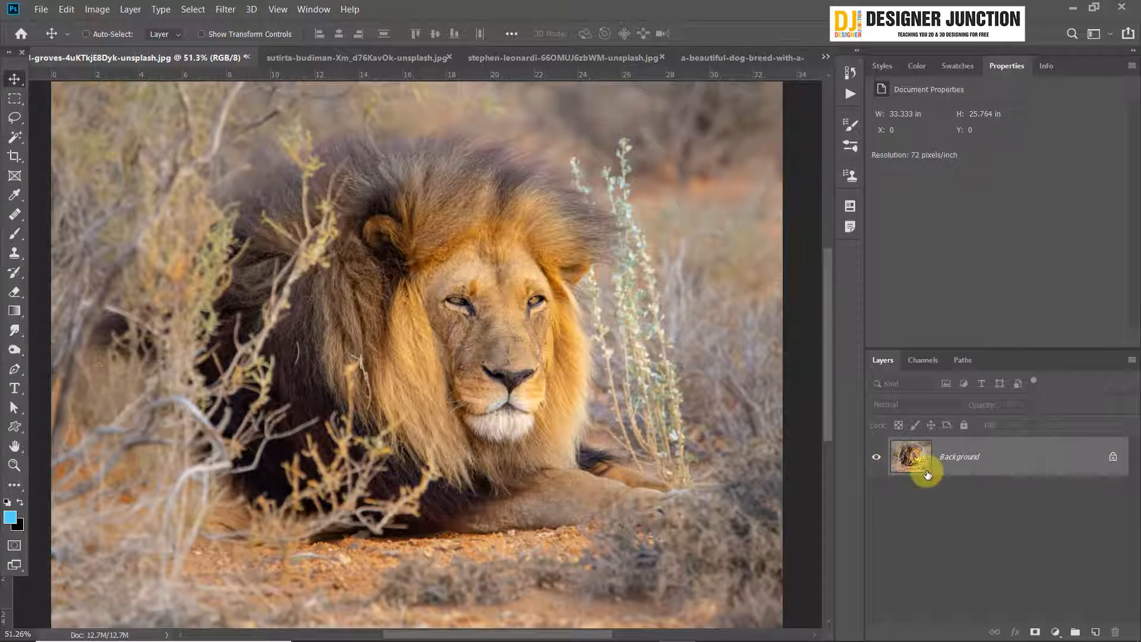
{"action": "key", "text": "ctrl+j"}
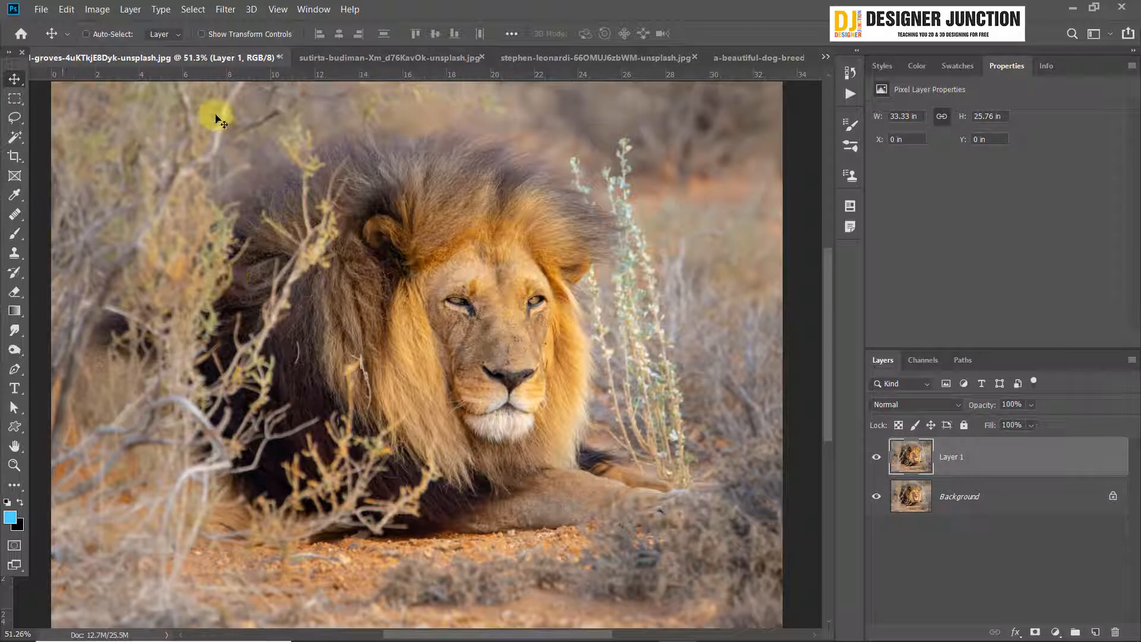
Apply the High Pass filter to the duplicated lion layer with a radius of 2.5 pixels
{"action": "left_click", "coordinate": [225, 9]}
{"action": "mouse_move", "coordinate": [297, 291]}
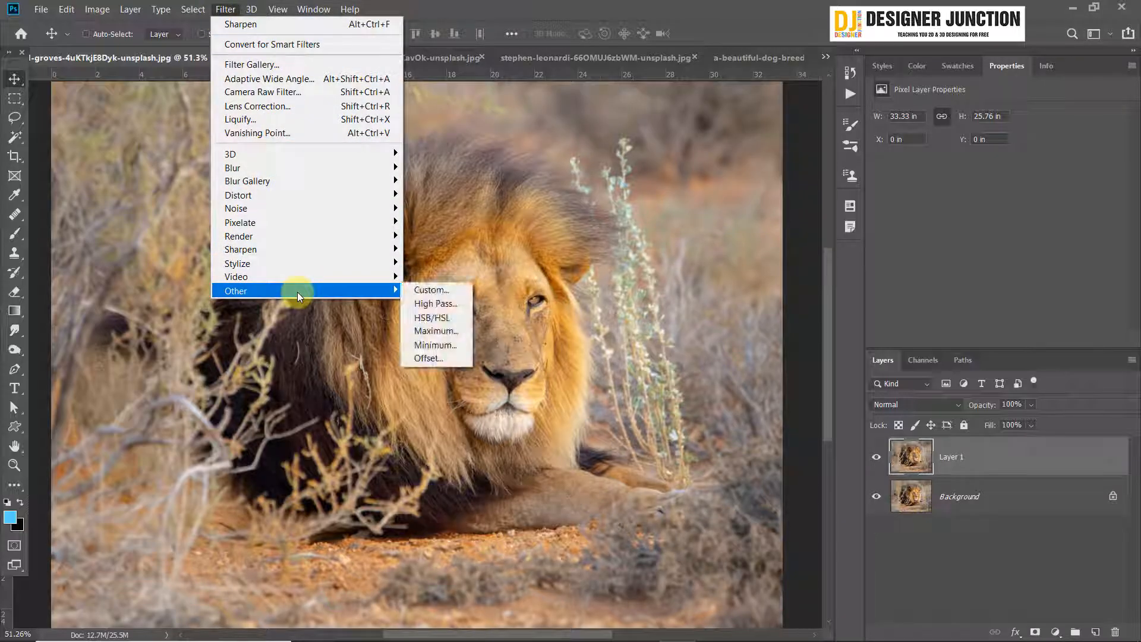
{"action": "left_click", "coordinate": [440, 304]}
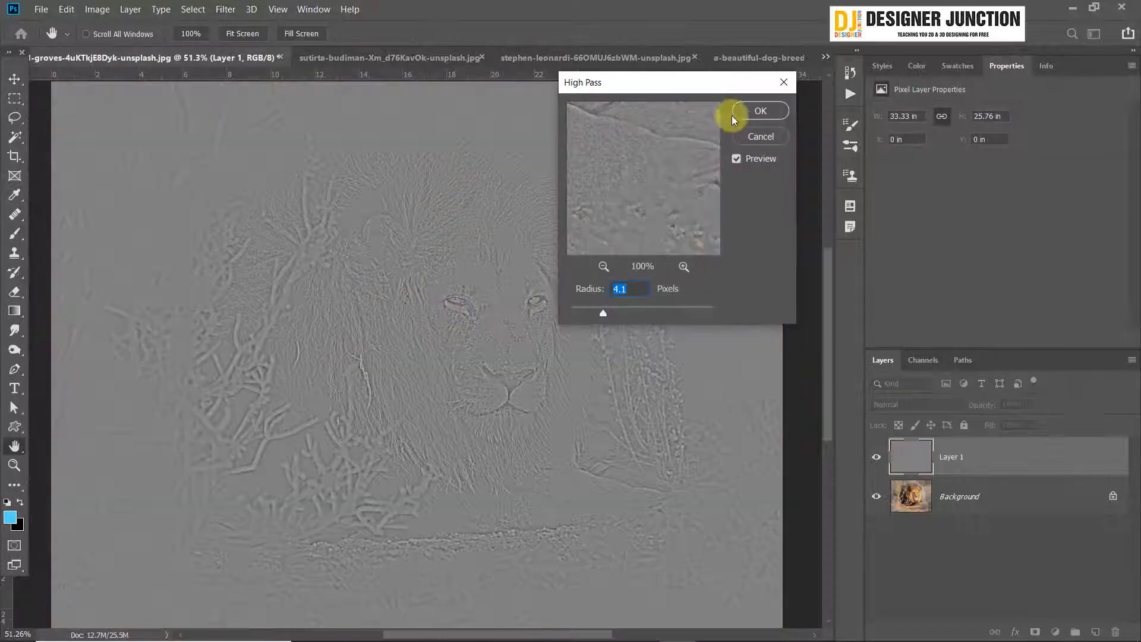
{"action": "left_click_drag", "start_coordinate": [637, 87], "coordinate": [798, 54]}
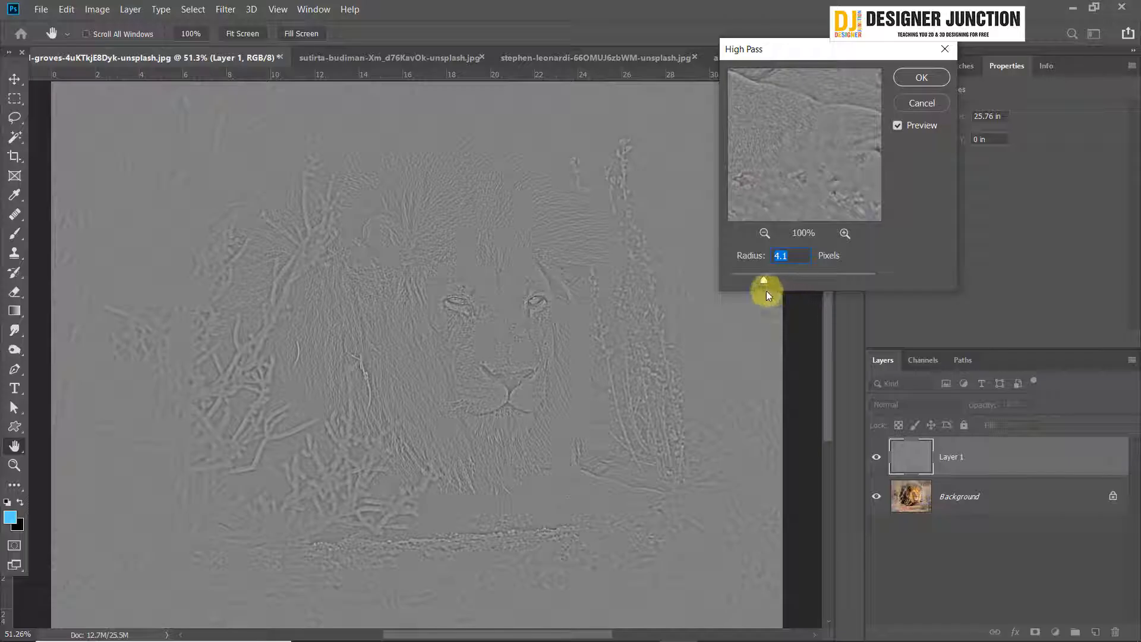
{"action": "left_click_drag", "start_coordinate": [720, 285], "coordinate": [753, 277]}
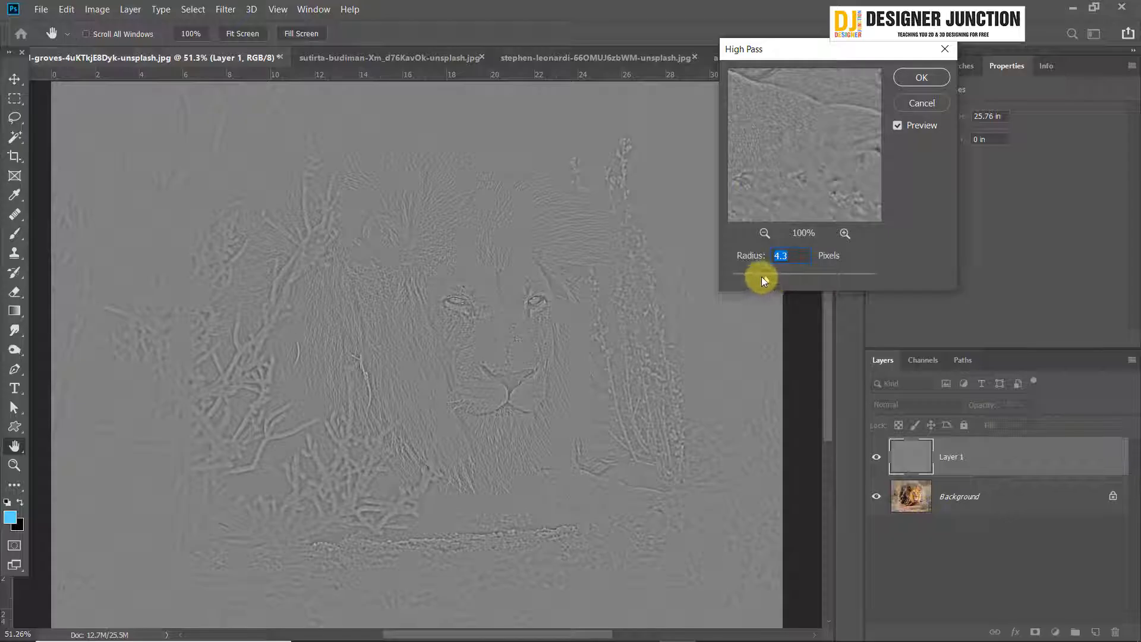
{"action": "mouse_move", "coordinate": [743, 275]}
{"action": "left_mouse_down"}
{"action": "mouse_move", "coordinate": [805, 279]}
{"action": "mouse_move", "coordinate": [737, 277]}
{"action": "mouse_move", "coordinate": [748, 277]}
{"action": "left_mouse_up"}
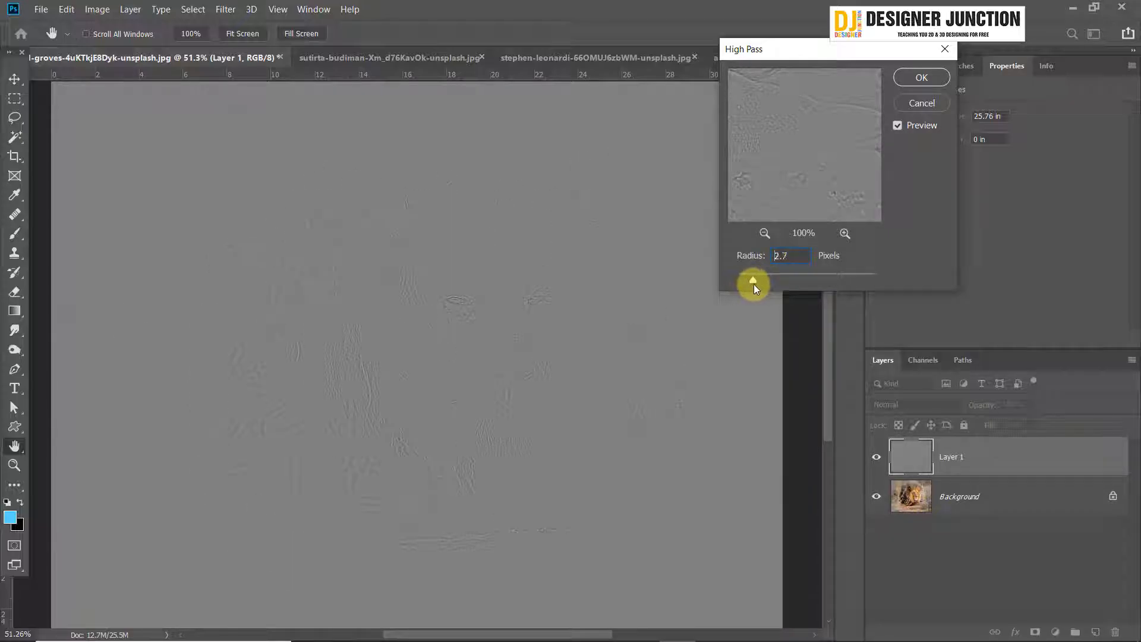
{"action": "left_click_drag", "start_coordinate": [760, 284], "coordinate": [762, 284]}
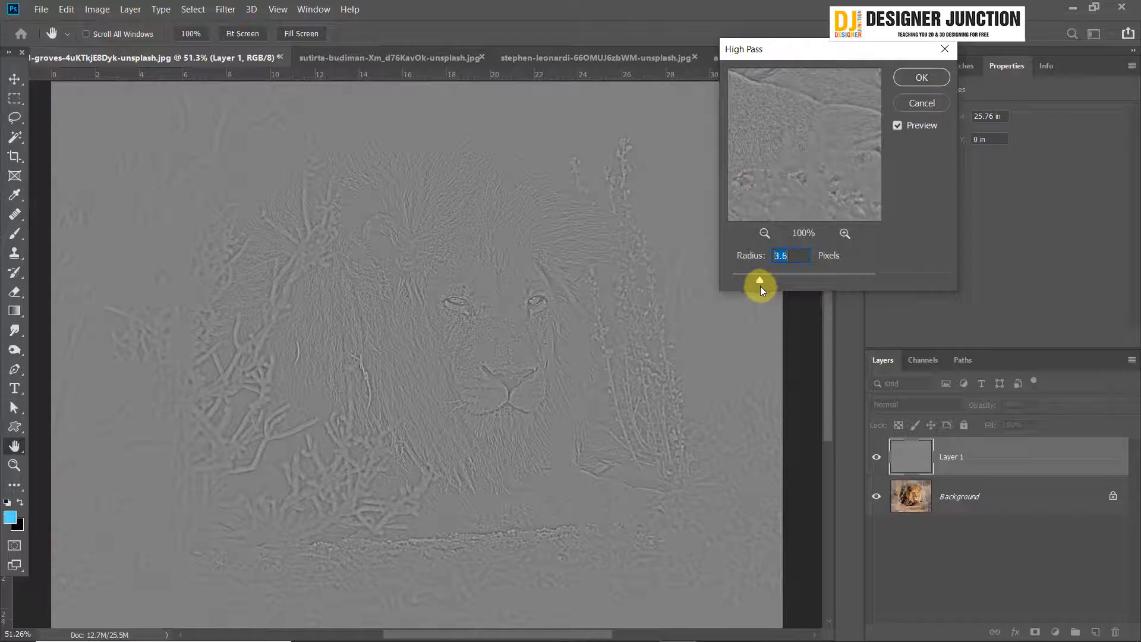
{"action": "double_click", "coordinate": [803, 254]}
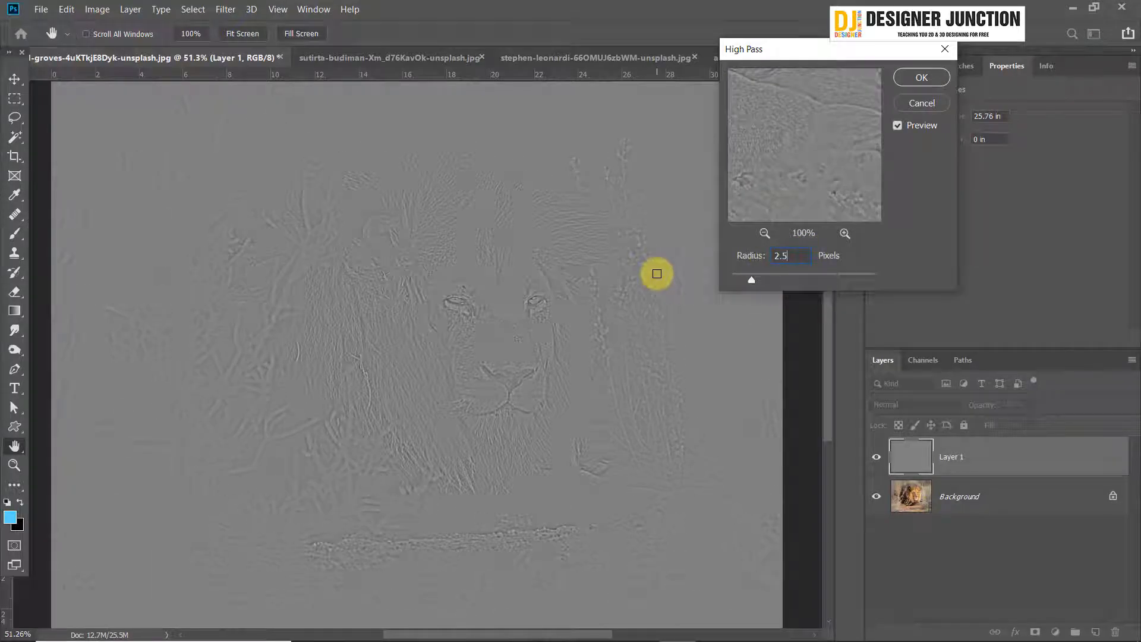
{"action": "left_click", "coordinate": [922, 77]}
{"action": "key", "text": "v"}
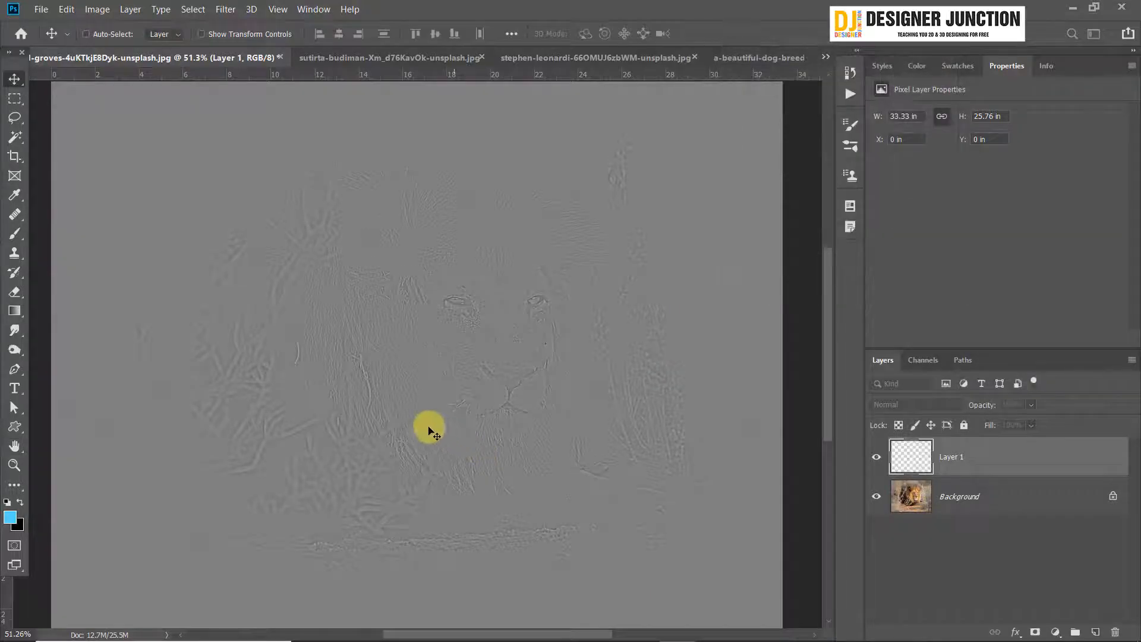
Set the blending mode of the high-pass layer to Hard Light
{"action": "scroll", "coordinate": [302, 260], "scroll_direction": "up", "scroll_amount": 3}
{"action": "scroll", "coordinate": [395, 316], "scroll_direction": "up", "scroll_amount": 3}
{"action": "scroll", "coordinate": [739, 355], "scroll_direction": "up", "scroll_amount": 3}
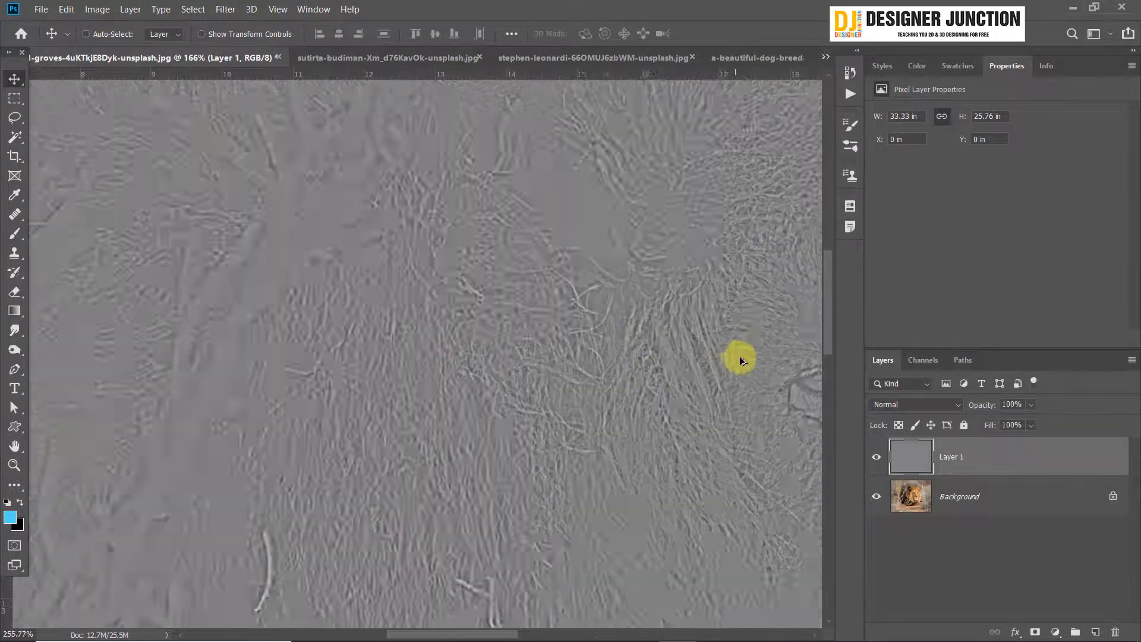
{"action": "left_click_drag", "start_coordinate": [743, 355], "coordinate": [403, 324]}
{"action": "scroll", "coordinate": [481, 336], "scroll_direction": "down", "scroll_amount": 5}
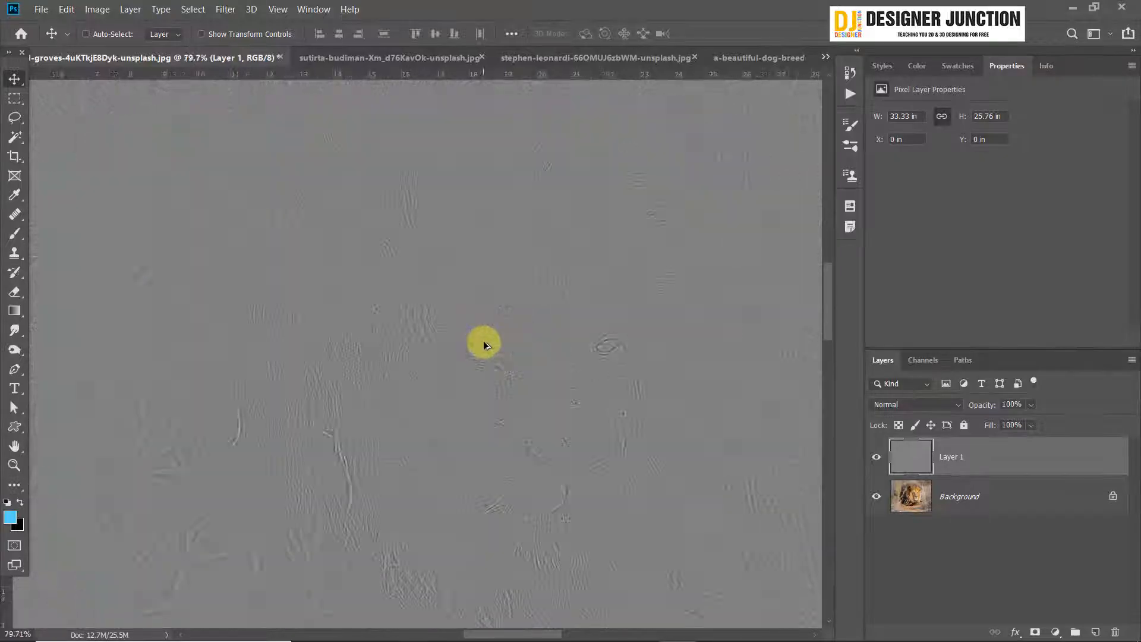
{"action": "left_click", "coordinate": [914, 407]}
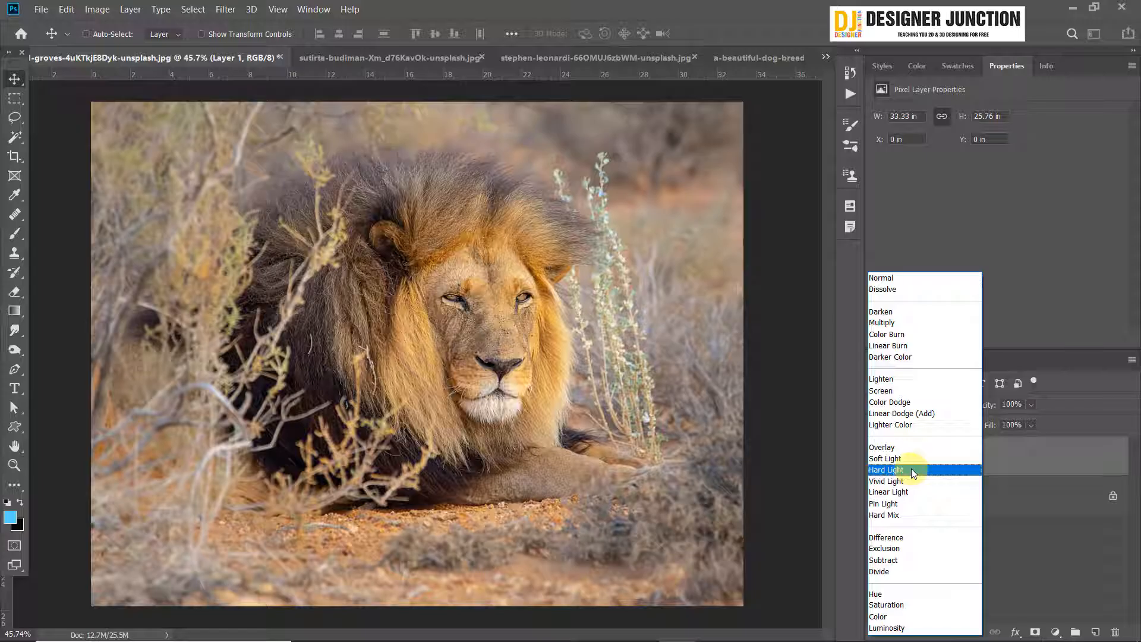
{"action": "left_click", "coordinate": [911, 468]}
Compare the lion's face and mane with and without the sharpening by toggling Layer 1's visibility
{"action": "scroll", "coordinate": [448, 237], "scroll_direction": "up", "scroll_amount": 3}
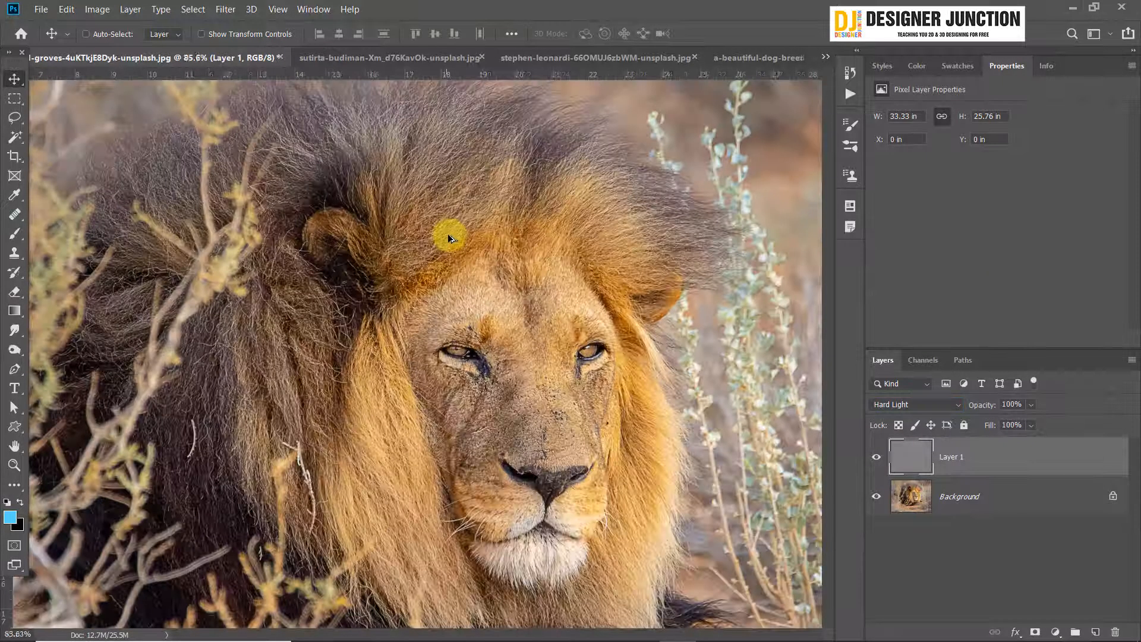
{"action": "scroll", "coordinate": [448, 237], "scroll_direction": "up", "scroll_amount": 4}
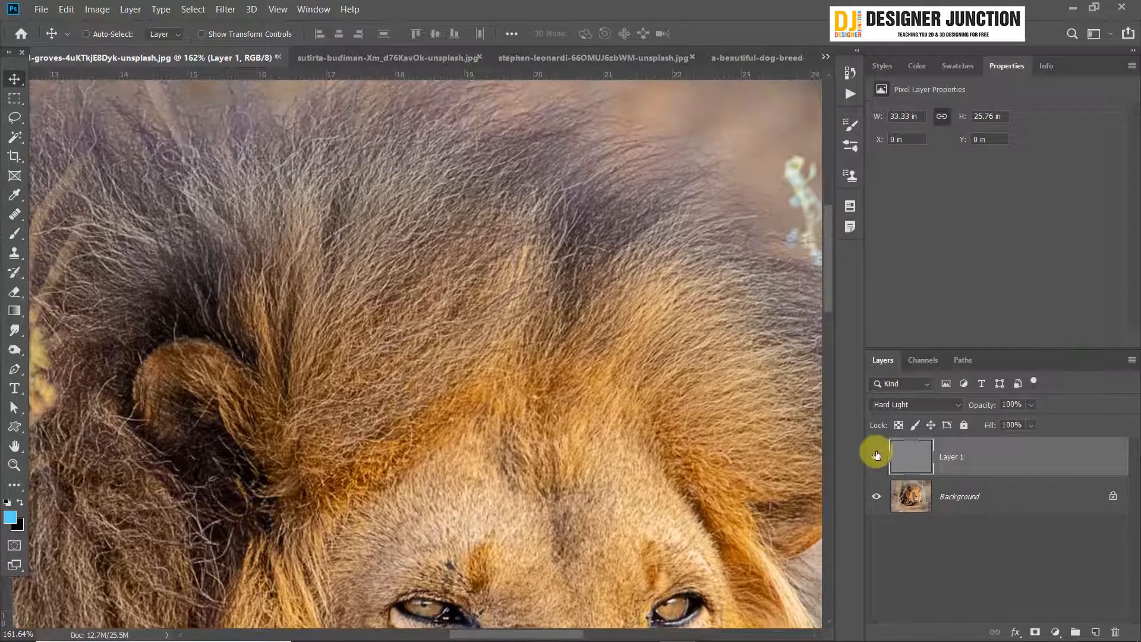
{"action": "left_click", "coordinate": [876, 455]}
{"action": "scroll", "coordinate": [508, 83], "scroll_direction": "down", "scroll_amount": 5}
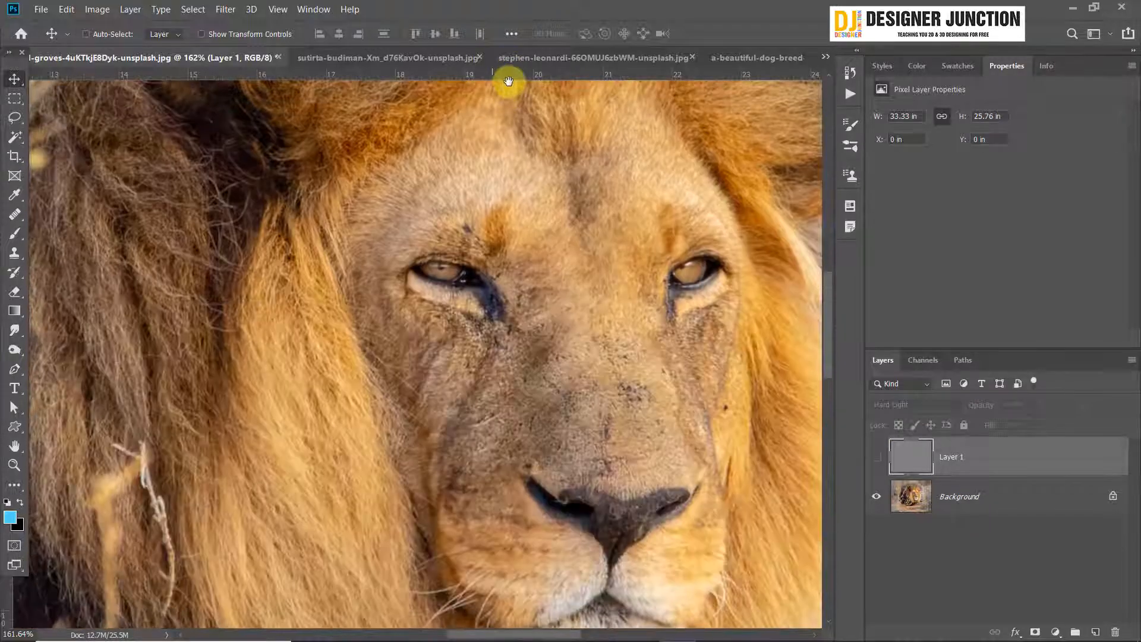
{"action": "scroll", "coordinate": [523, 149], "scroll_direction": "down", "scroll_amount": 7}
{"action": "scroll", "coordinate": [485, 264], "scroll_direction": "up", "scroll_amount": 4}
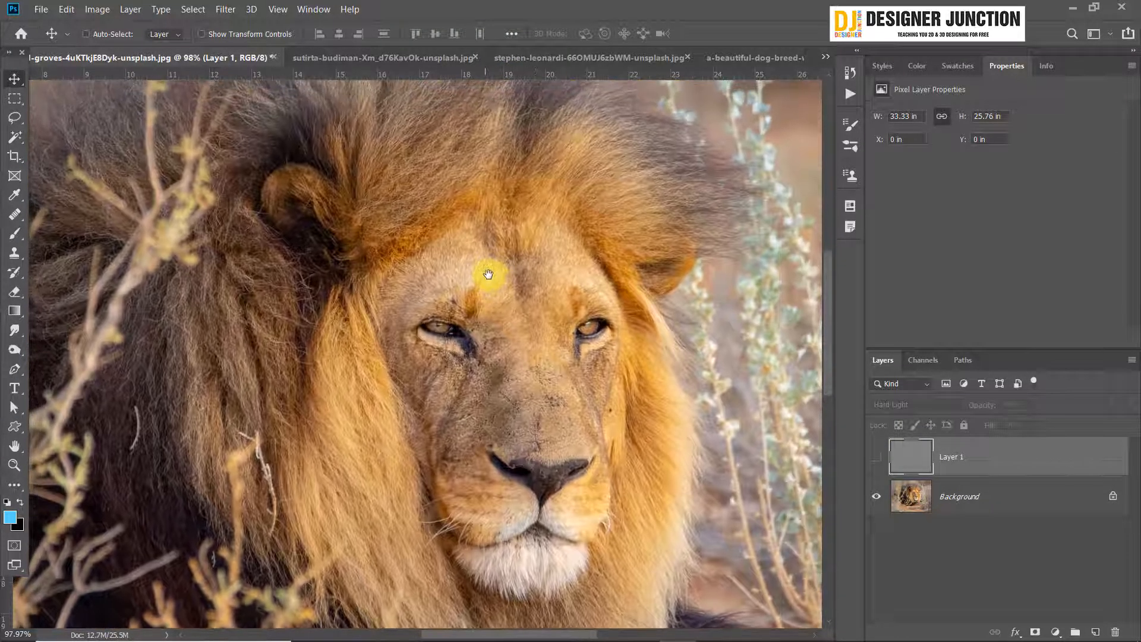
{"action": "left_click_drag", "start_coordinate": [395, 198], "coordinate": [400, 222]}
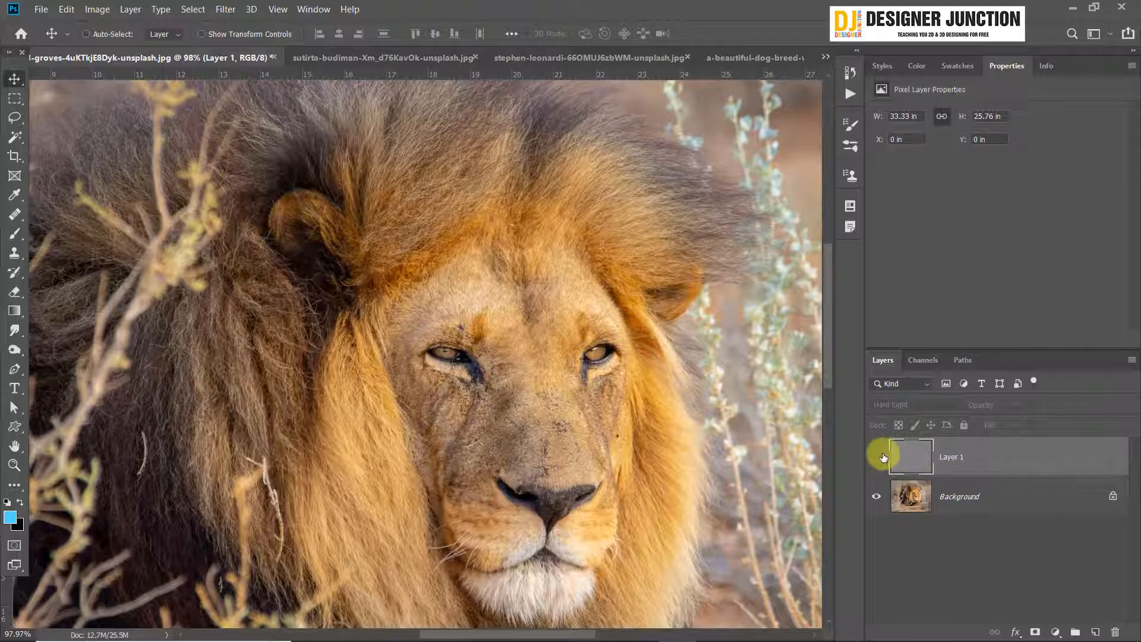
{"action": "left_click", "coordinate": [875, 458]}
{"action": "left_click", "coordinate": [876, 457]}
{"action": "left_click", "coordinate": [876, 457]}
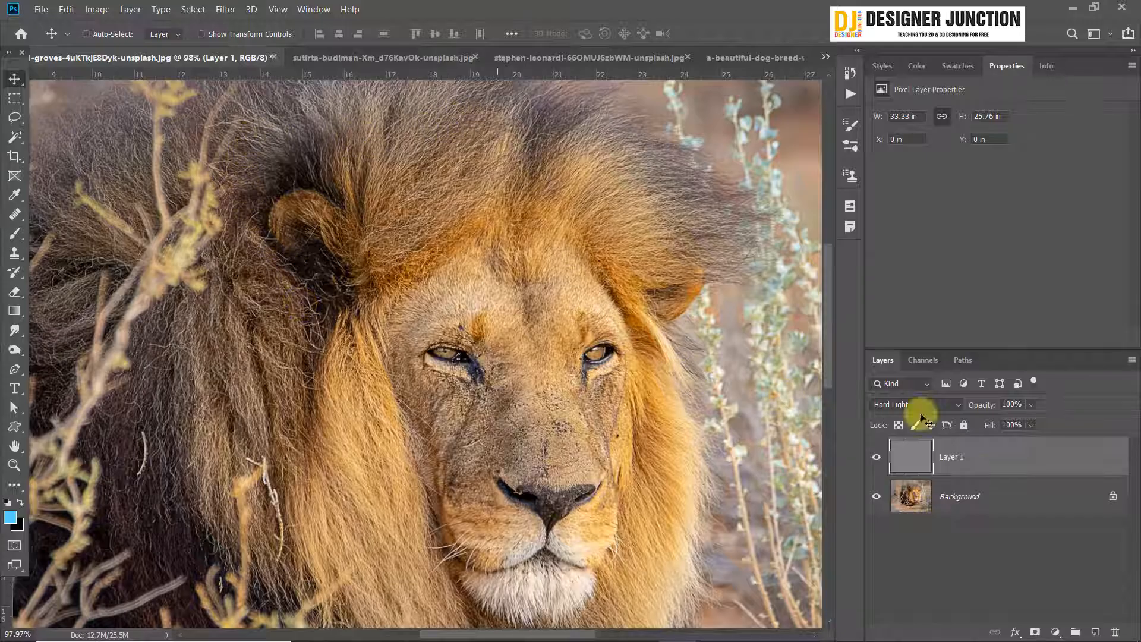
{"action": "left_click", "coordinate": [876, 458]}
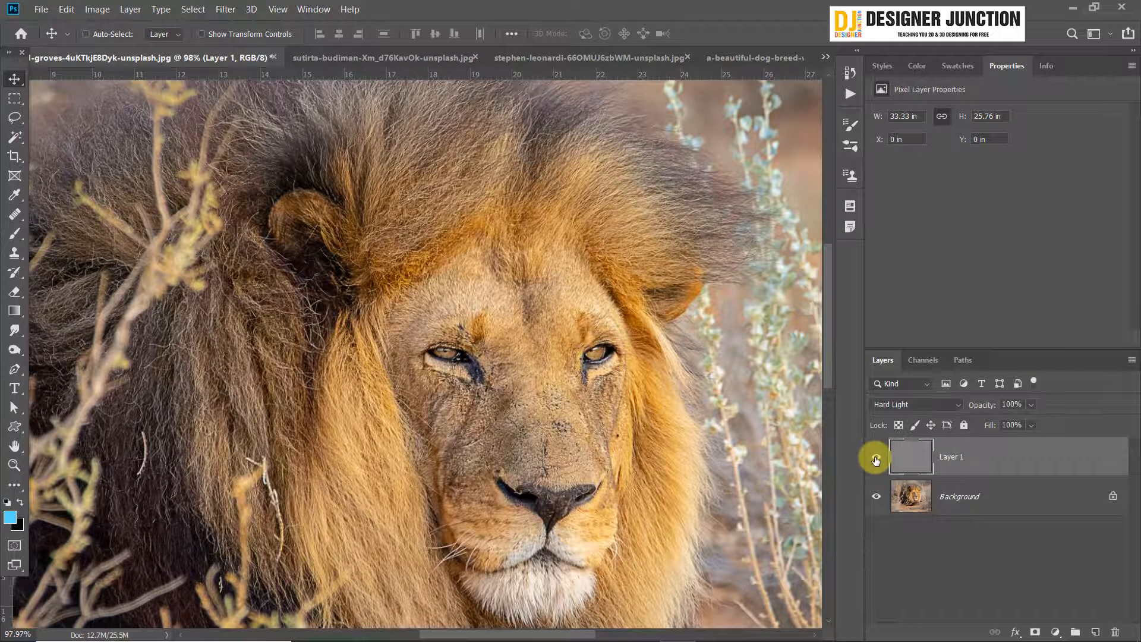
{"action": "left_click", "coordinate": [876, 458]}
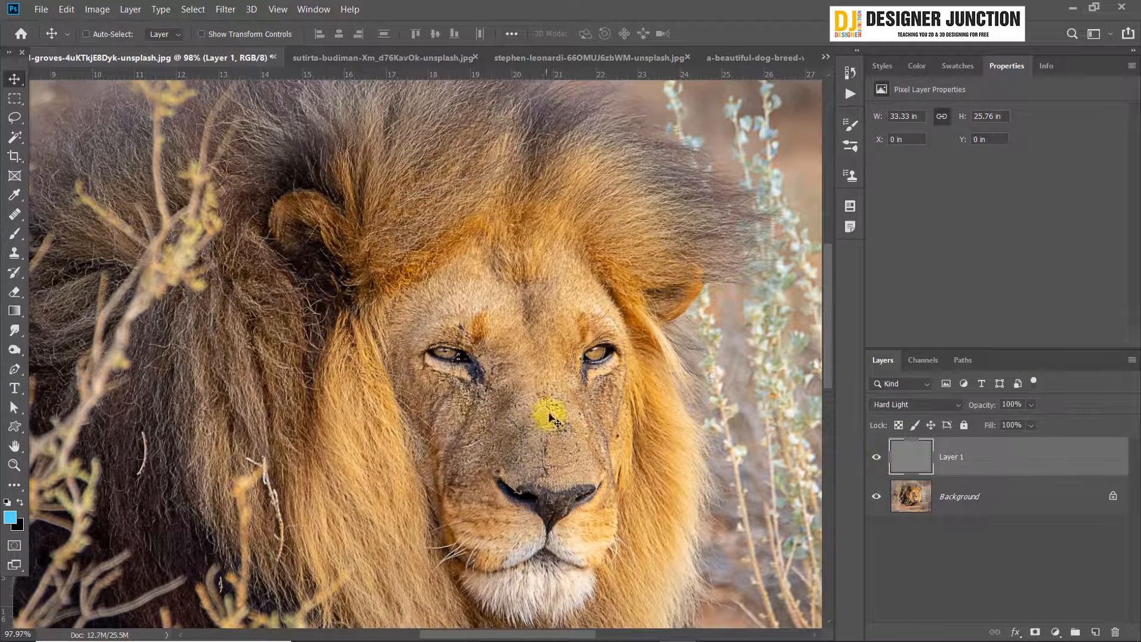
{"action": "left_click", "coordinate": [876, 458]}
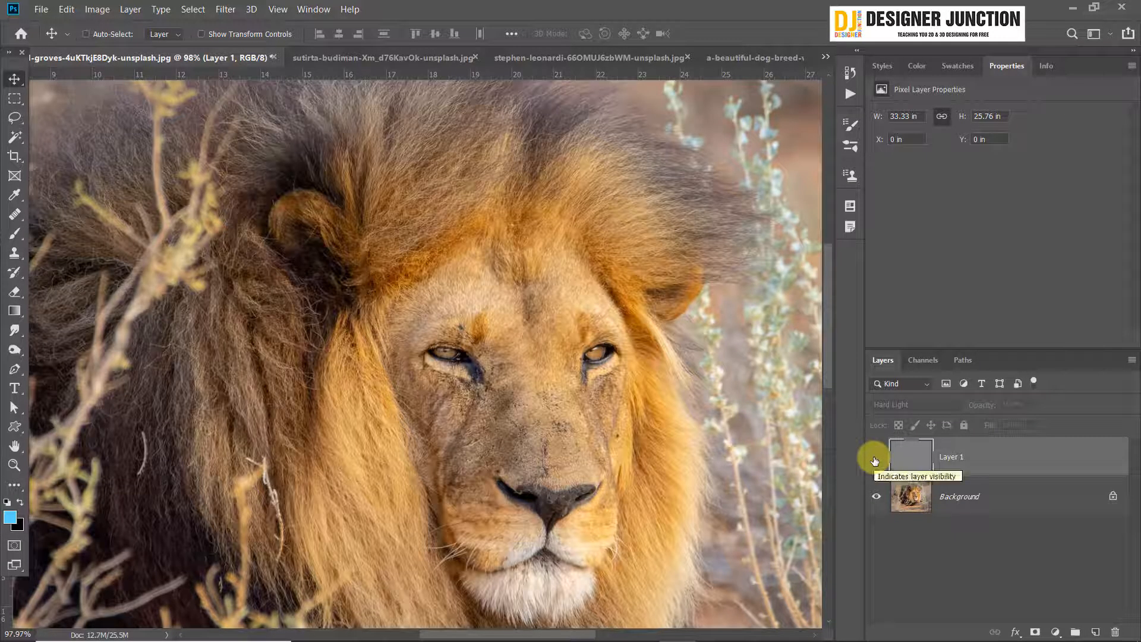
{"action": "left_click", "coordinate": [876, 457]}
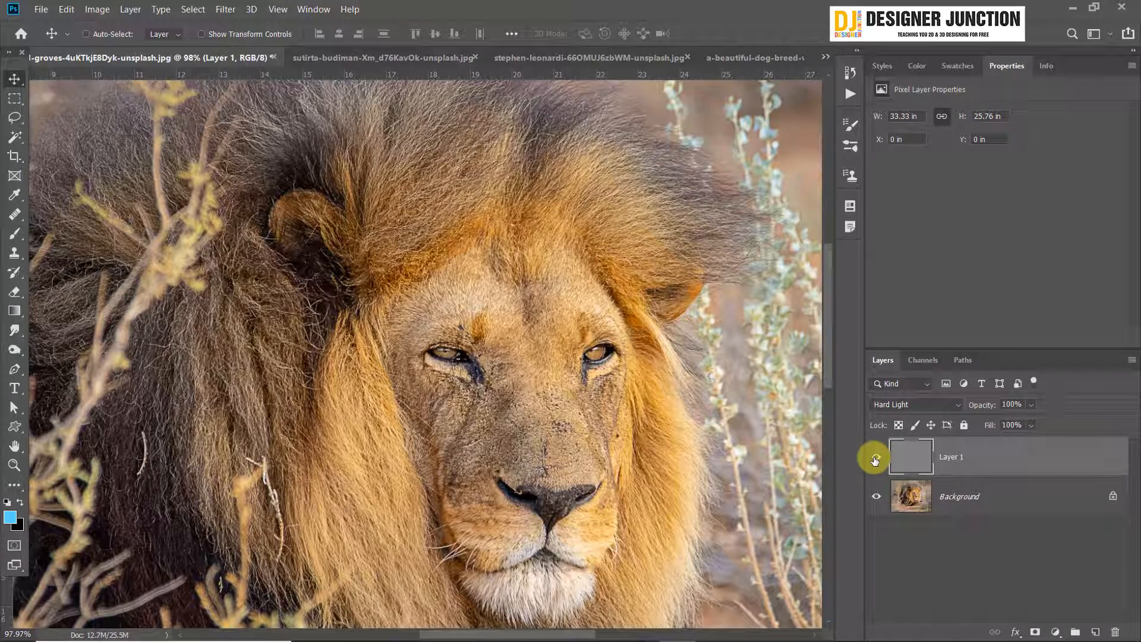
{"action": "left_click", "coordinate": [876, 457]}
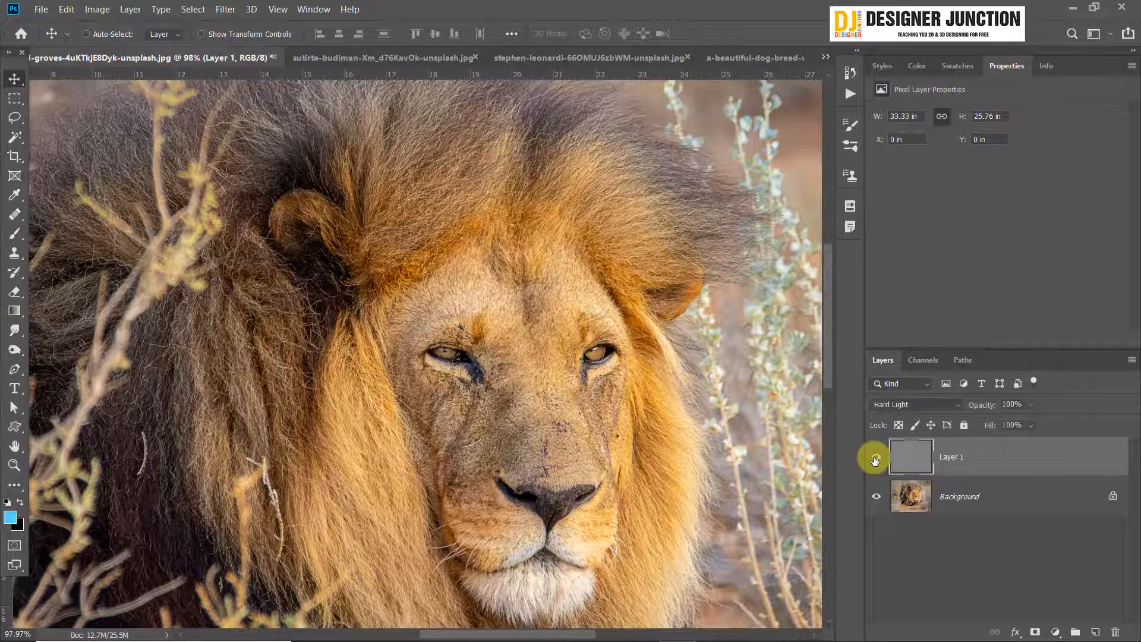
{"action": "left_click", "coordinate": [877, 460]}
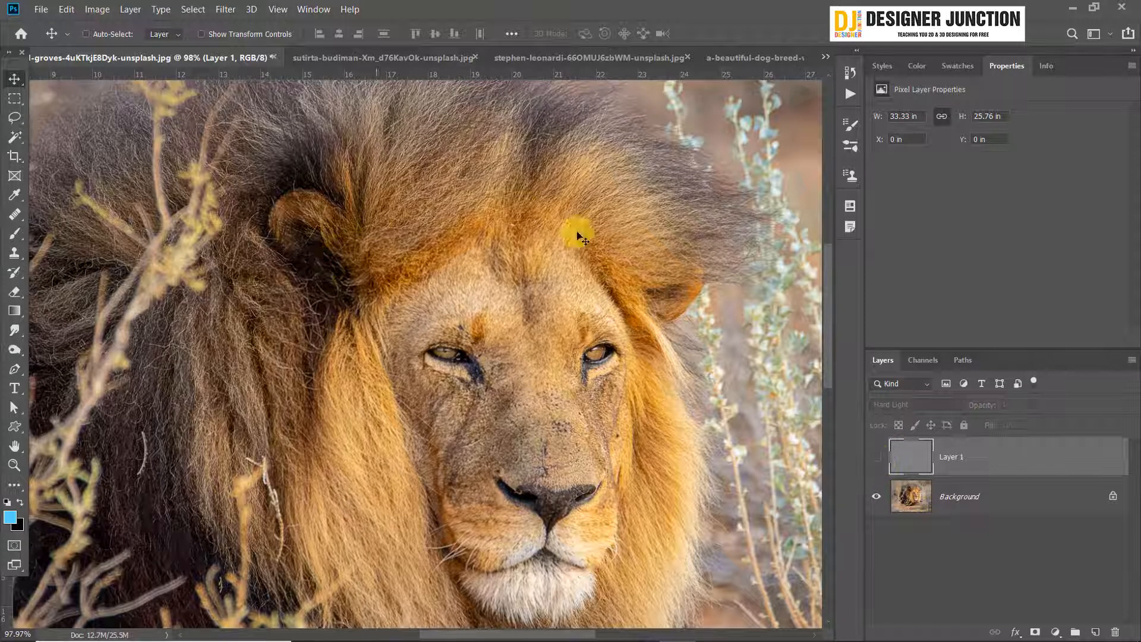
{"action": "left_click", "coordinate": [875, 458]}
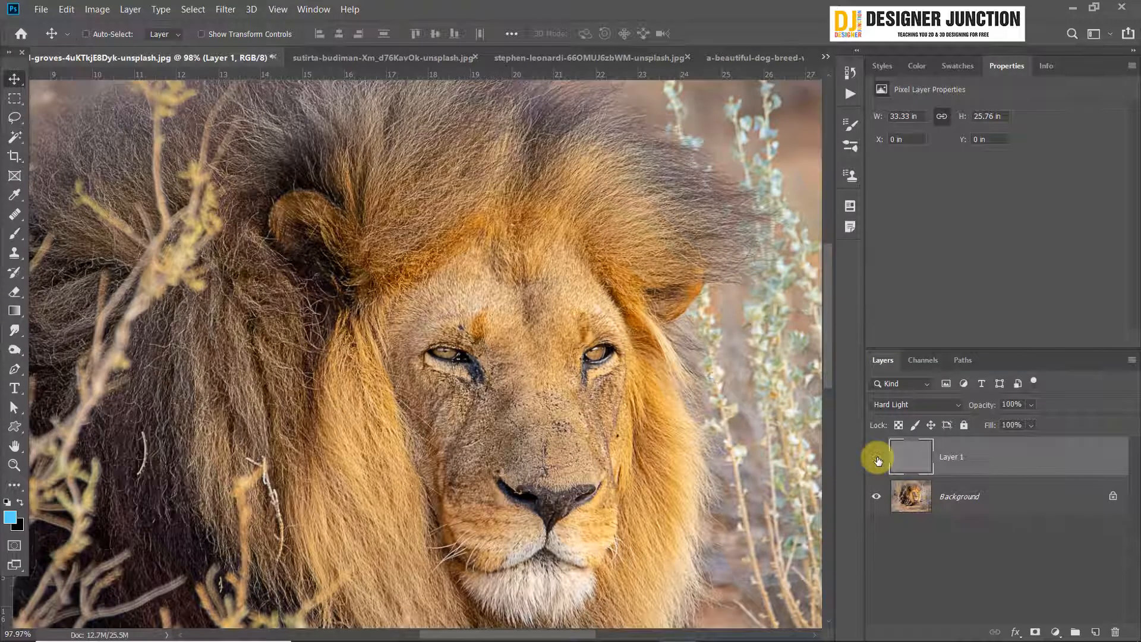
{"action": "left_click", "coordinate": [878, 460]}
Add a white layer mask to Layer 1 and make the layer visible
{"action": "scroll", "coordinate": [534, 356], "scroll_direction": "down", "scroll_amount": 5}
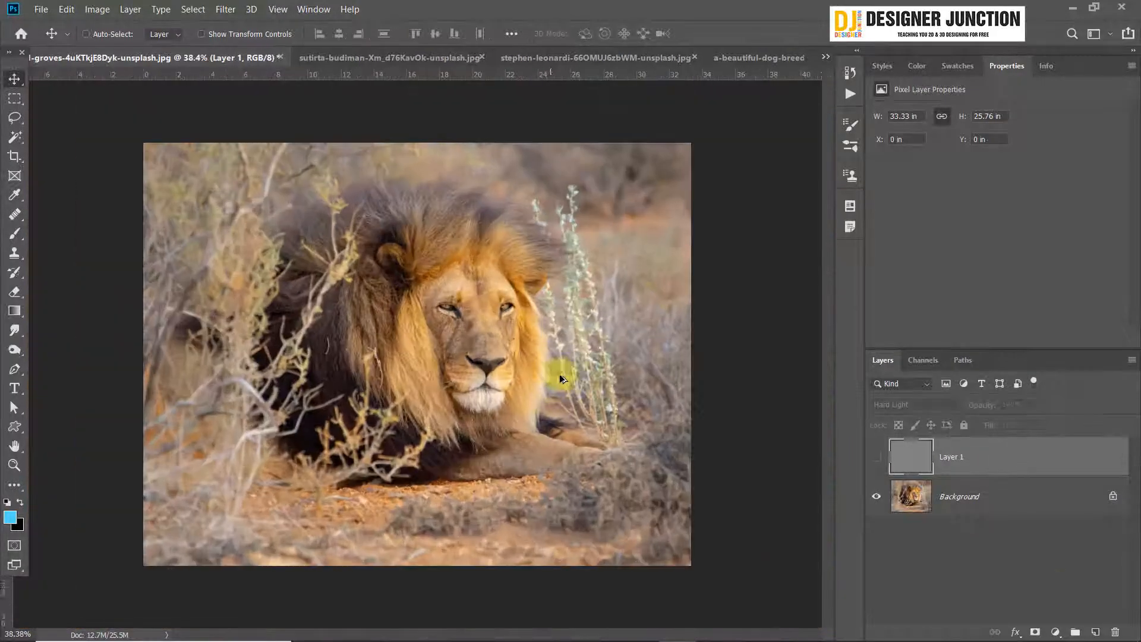
{"action": "left_click", "coordinate": [1035, 632]}
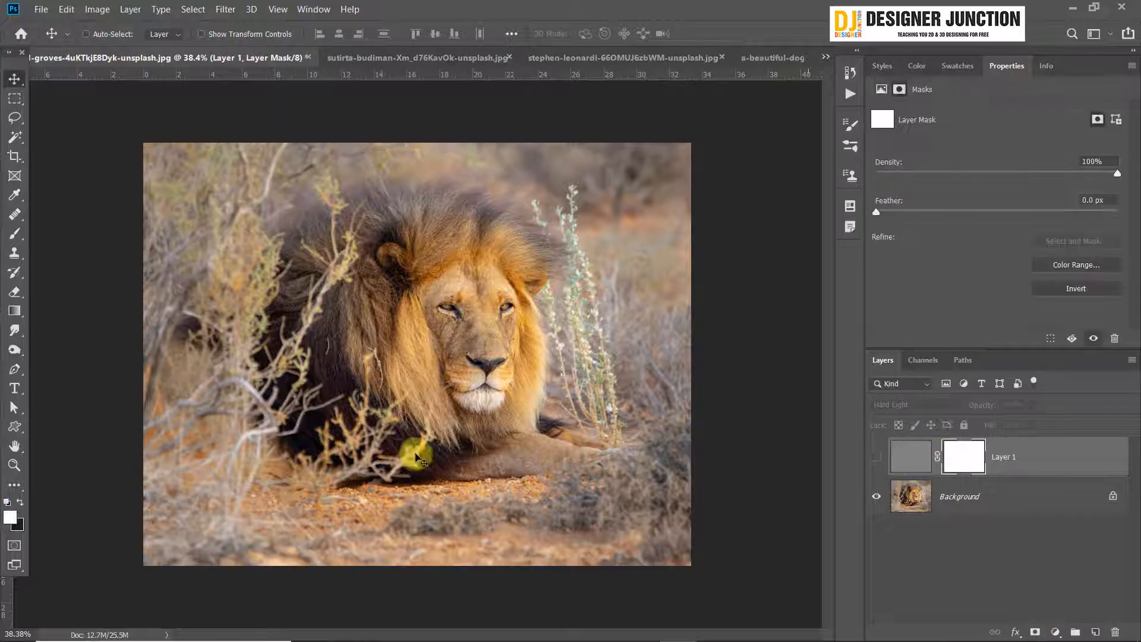
{"action": "left_click", "coordinate": [876, 456]}
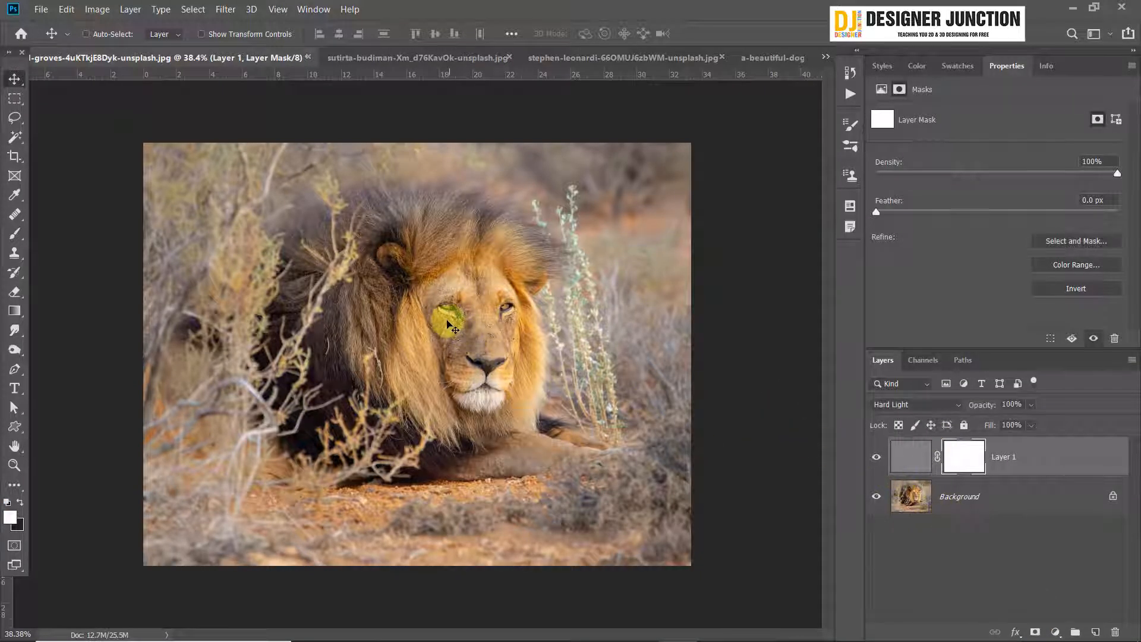
Try masking the sharpening off the bushes beside the lion with a black 1100 px brush, then undo the stroke
{"action": "scroll", "coordinate": [442, 310], "scroll_direction": "up", "scroll_amount": 5}
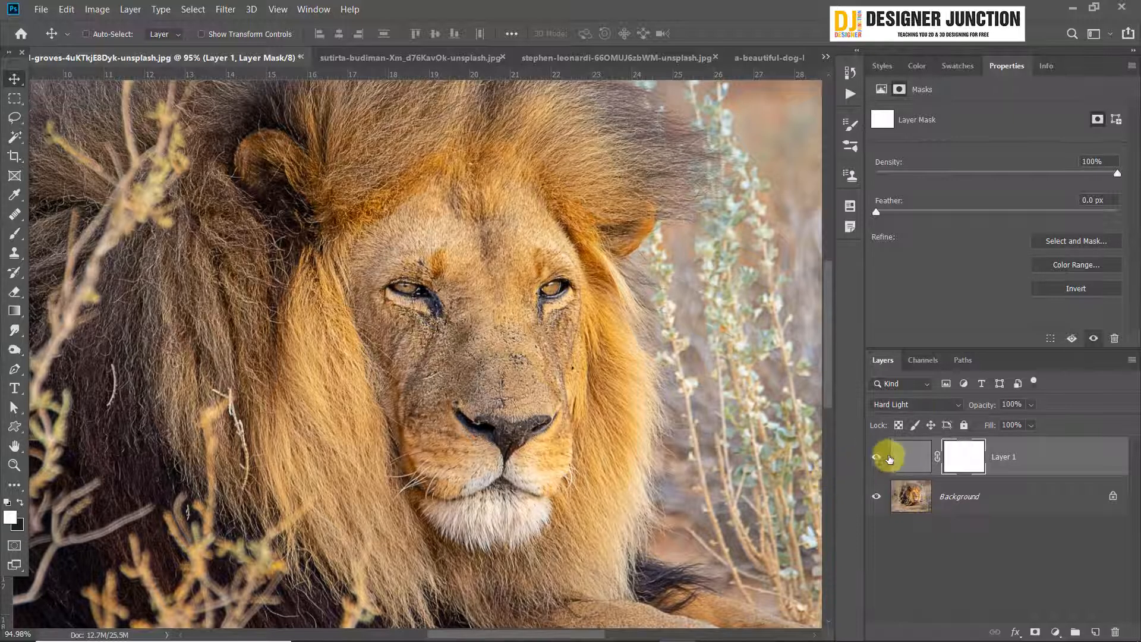
{"action": "scroll", "coordinate": [409, 394], "scroll_direction": "down", "scroll_amount": 3}
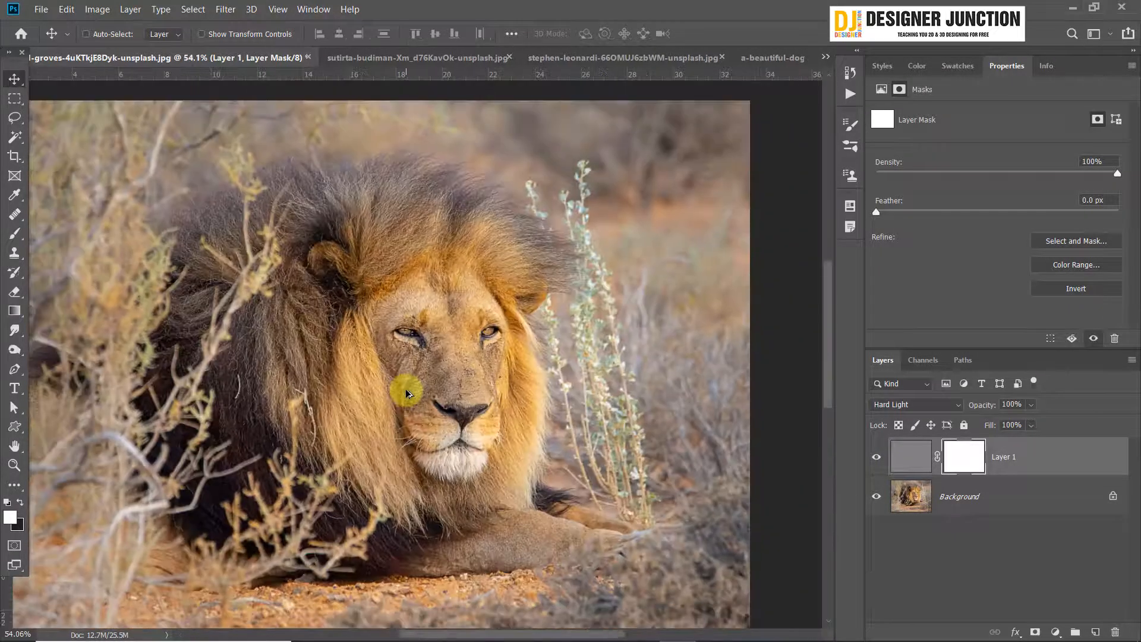
{"action": "scroll", "coordinate": [196, 314], "scroll_direction": "down", "scroll_amount": 2}
{"action": "scroll", "coordinate": [209, 276], "scroll_direction": "up", "scroll_amount": 1}
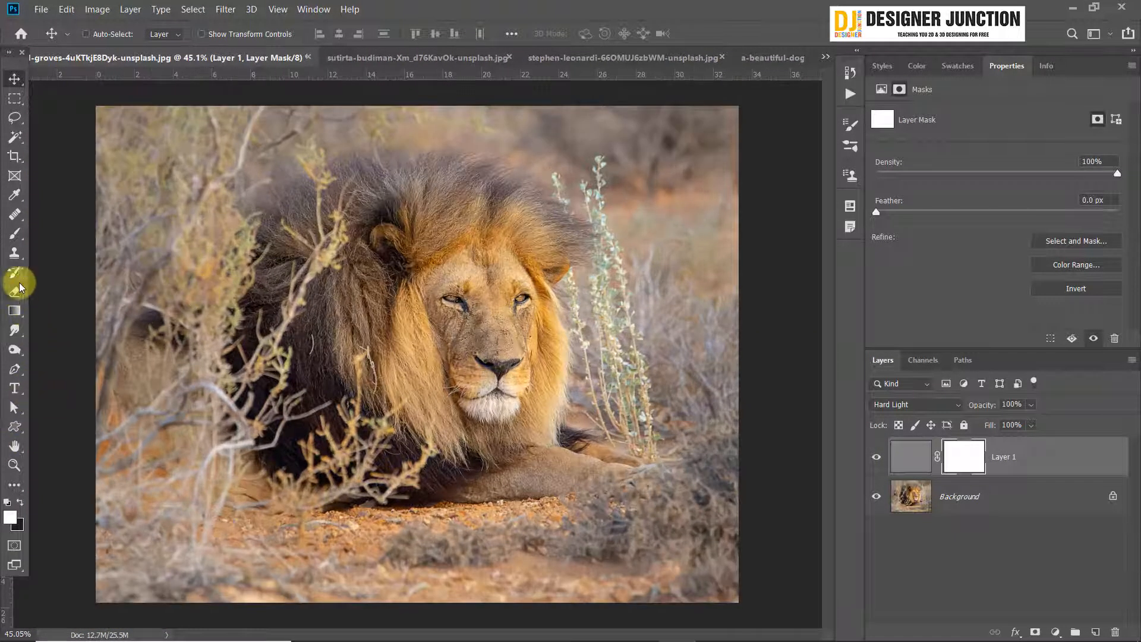
{"action": "left_click", "coordinate": [18, 235]}
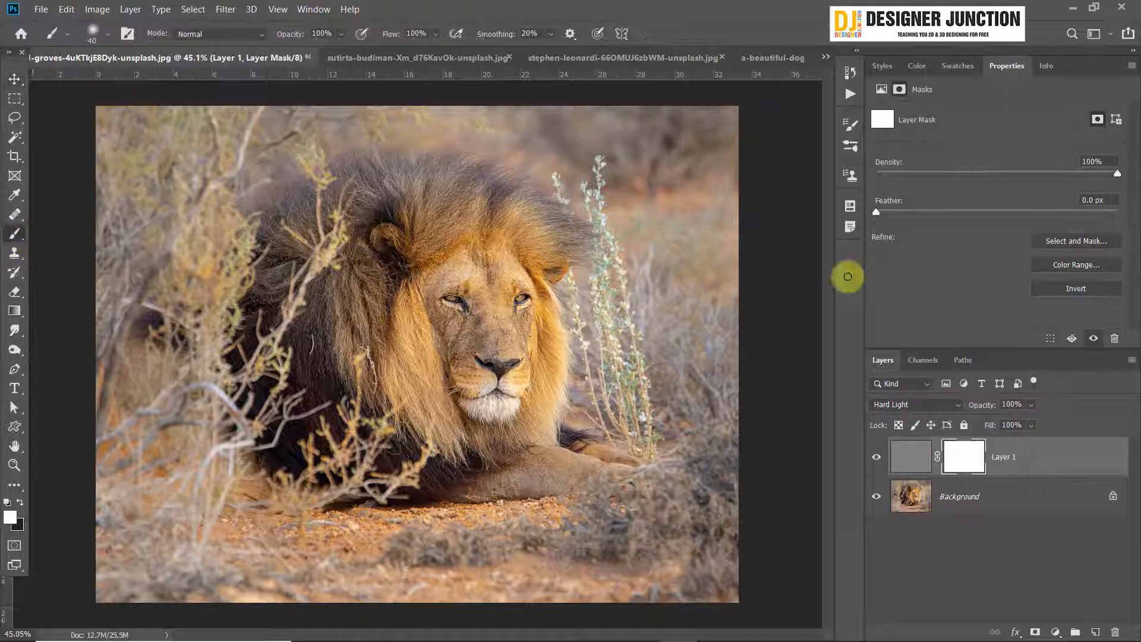
{"action": "left_click", "coordinate": [17, 502]}
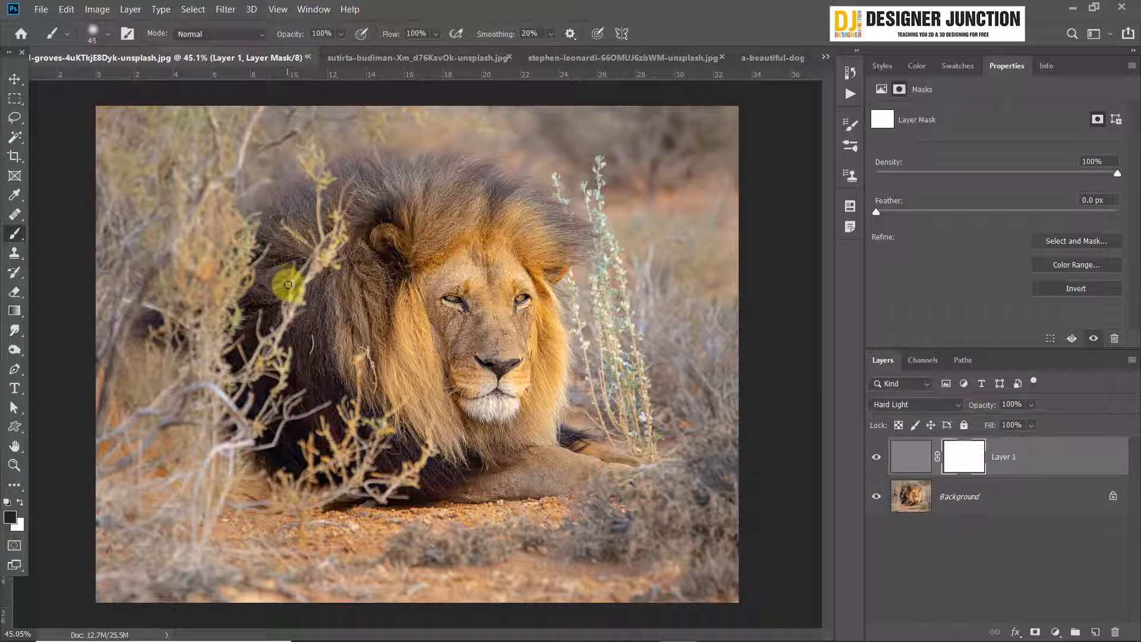
{"action": "key", "text": "bracketright"}
{"action": "key", "text": "bracketright"}
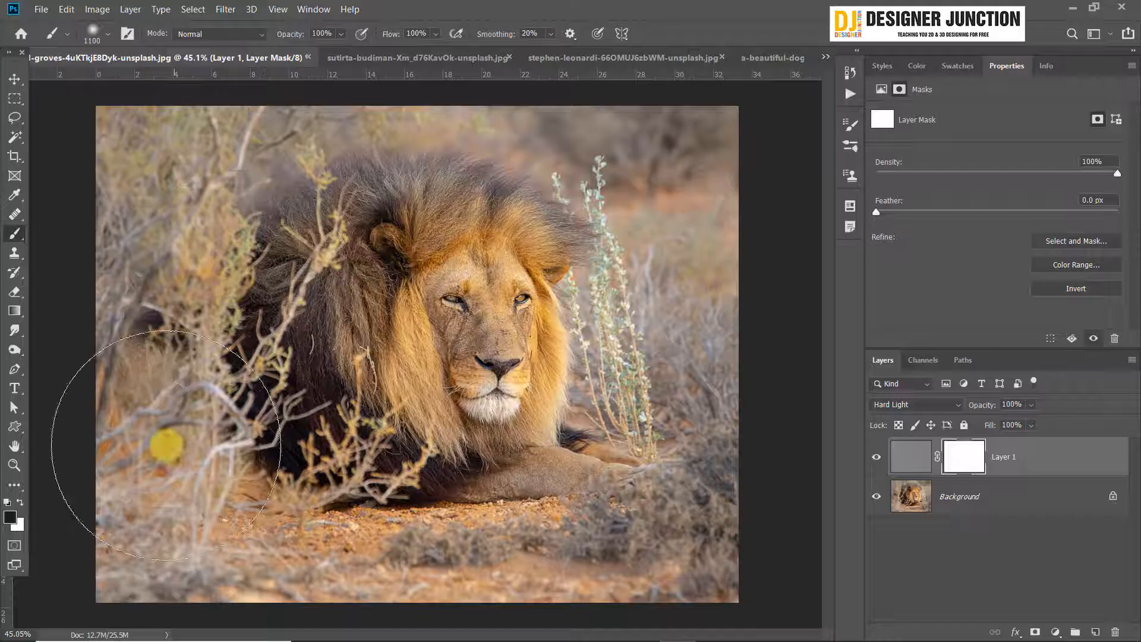
{"action": "left_click_drag", "start_coordinate": [189, 323], "coordinate": [238, 348]}
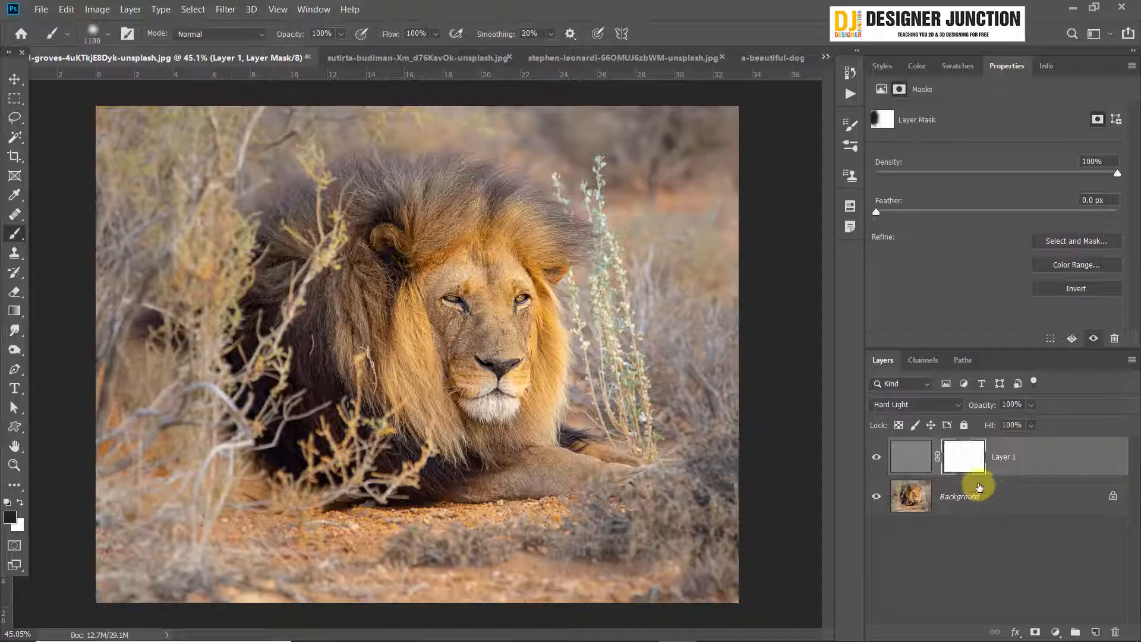
{"action": "key", "text": "ctrl+z"}
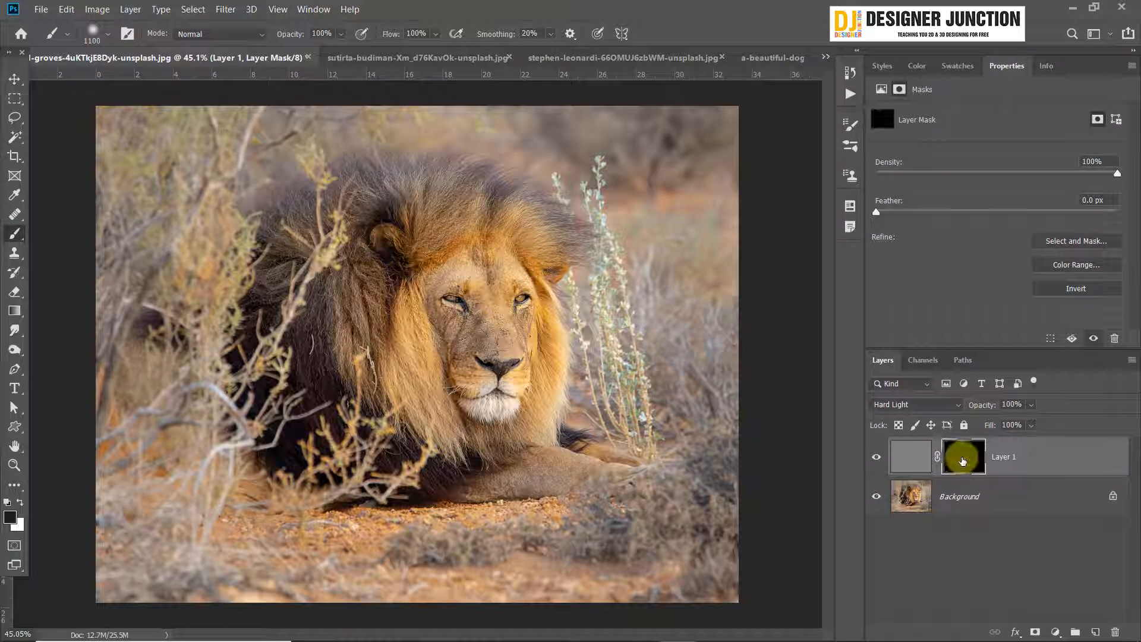
Invert Layer 1's mask to black and reduce the soft brush to 200 px for work on the lion's face
{"action": "key", "text": "ctrl+i"}
{"action": "scroll", "coordinate": [484, 277], "scroll_direction": "up", "scroll_amount": 3}
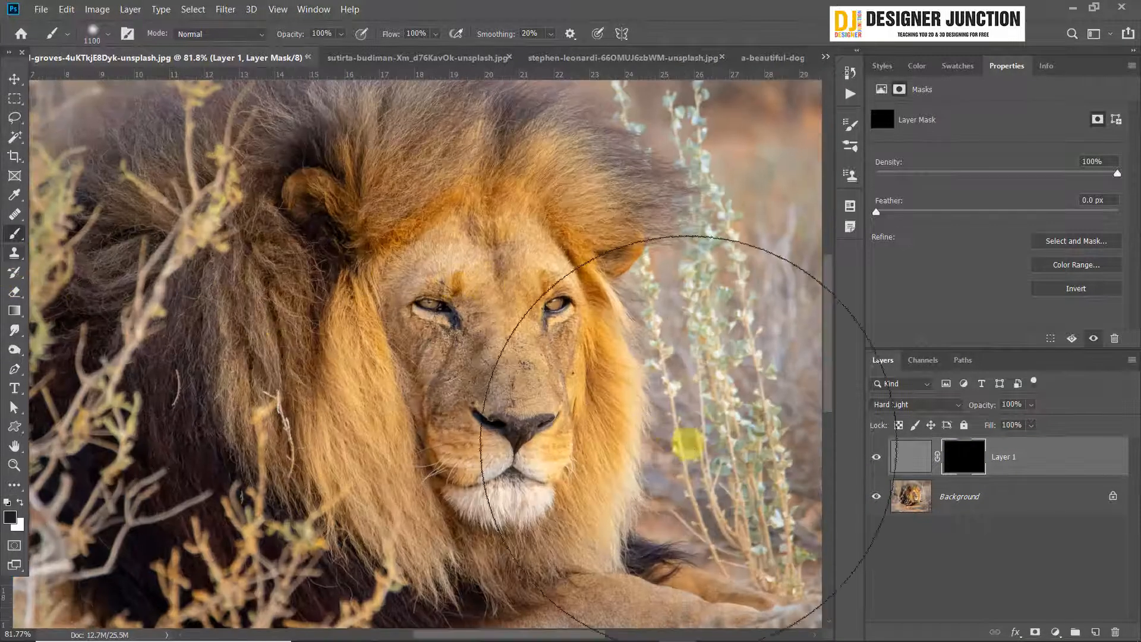
{"action": "key", "text": "bracketleft"}
{"action": "key", "text": "bracketleft"}
{"action": "key", "text": "bracketleft"}
{"action": "key", "text": "bracketleft"}
{"action": "key", "text": "bracketleft"}
{"action": "key", "text": "bracketleft"}
{"action": "key", "text": "bracketleft"}
{"action": "key", "text": "bracketleft"}
{"action": "key", "text": "bracketleft"}
{"action": "key", "text": "bracketleft"}
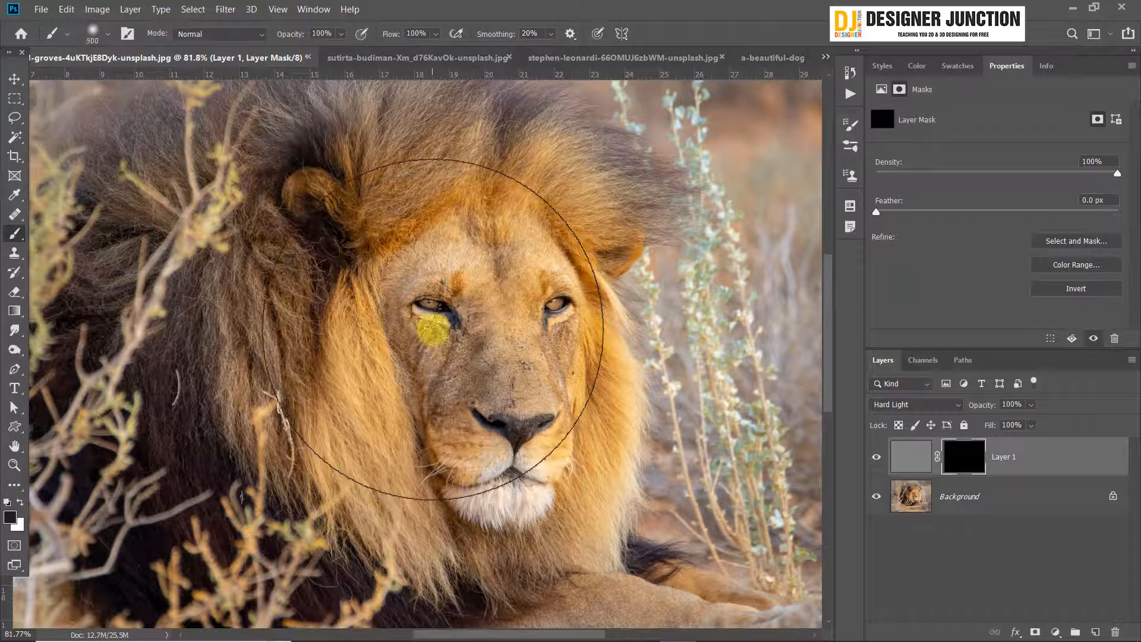
{"action": "scroll", "coordinate": [437, 338], "scroll_direction": "up", "scroll_amount": 3}
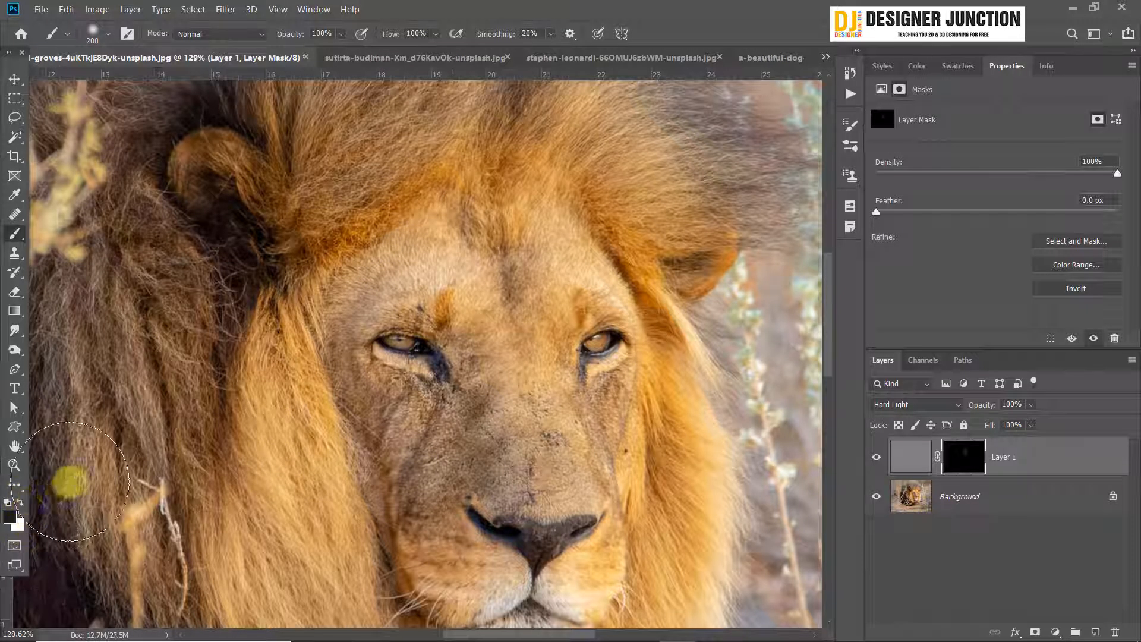
Paint white on the mask over the lion's face and muzzle, and check the result by toggling Layer 1's visibility
{"action": "left_click", "coordinate": [19, 502]}
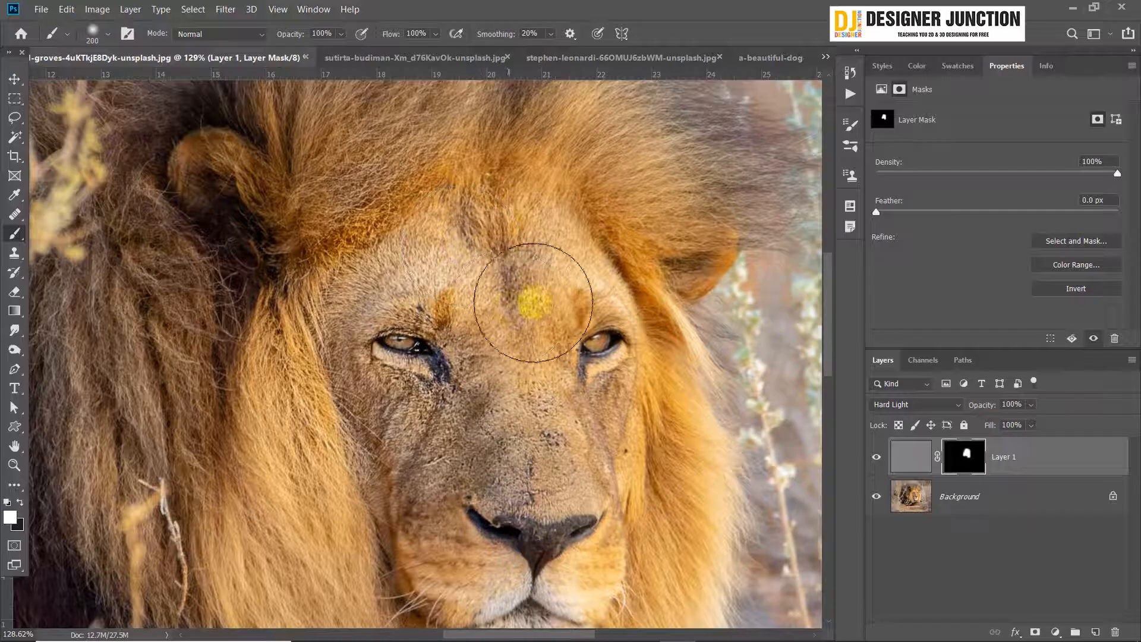
{"action": "left_click_drag", "start_coordinate": [564, 384], "coordinate": [569, 270]}
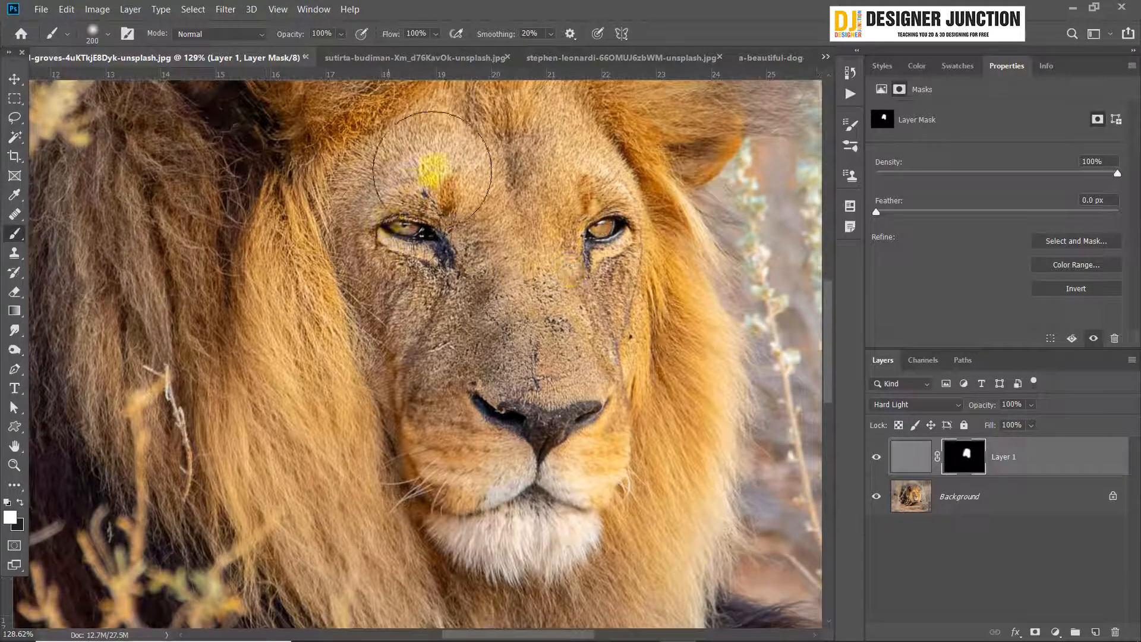
{"action": "mouse_move", "coordinate": [533, 546]}
{"action": "left_mouse_down"}
{"action": "mouse_move", "coordinate": [425, 265]}
{"action": "mouse_move", "coordinate": [566, 225]}
{"action": "mouse_move", "coordinate": [444, 405]}
{"action": "left_mouse_up"}
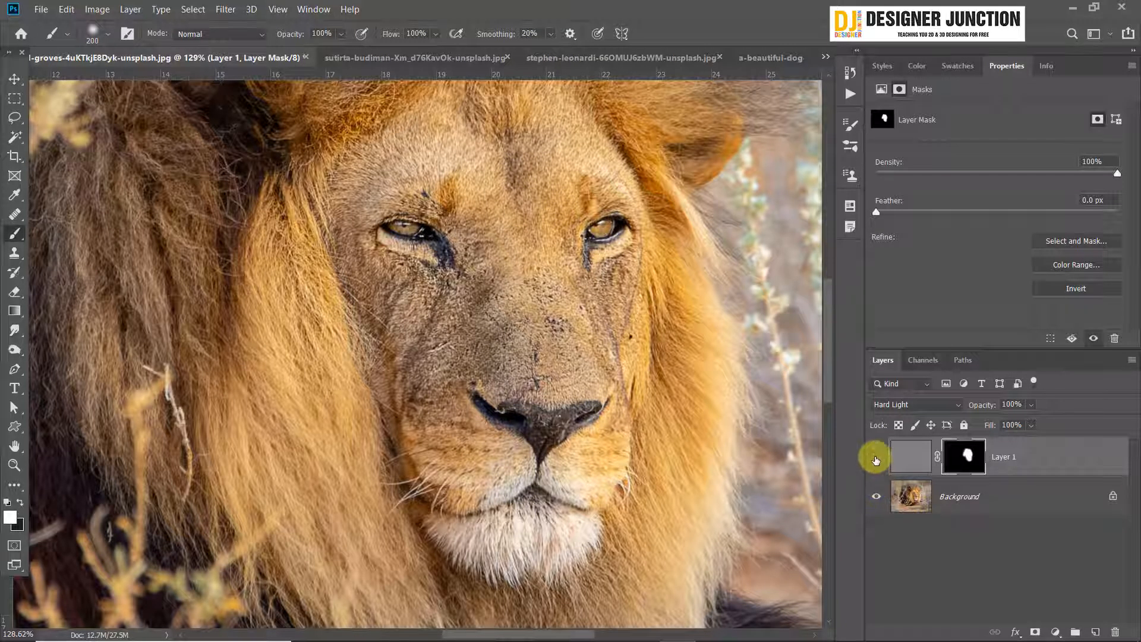
{"action": "left_click", "coordinate": [876, 457]}
{"action": "left_click", "coordinate": [876, 457]}
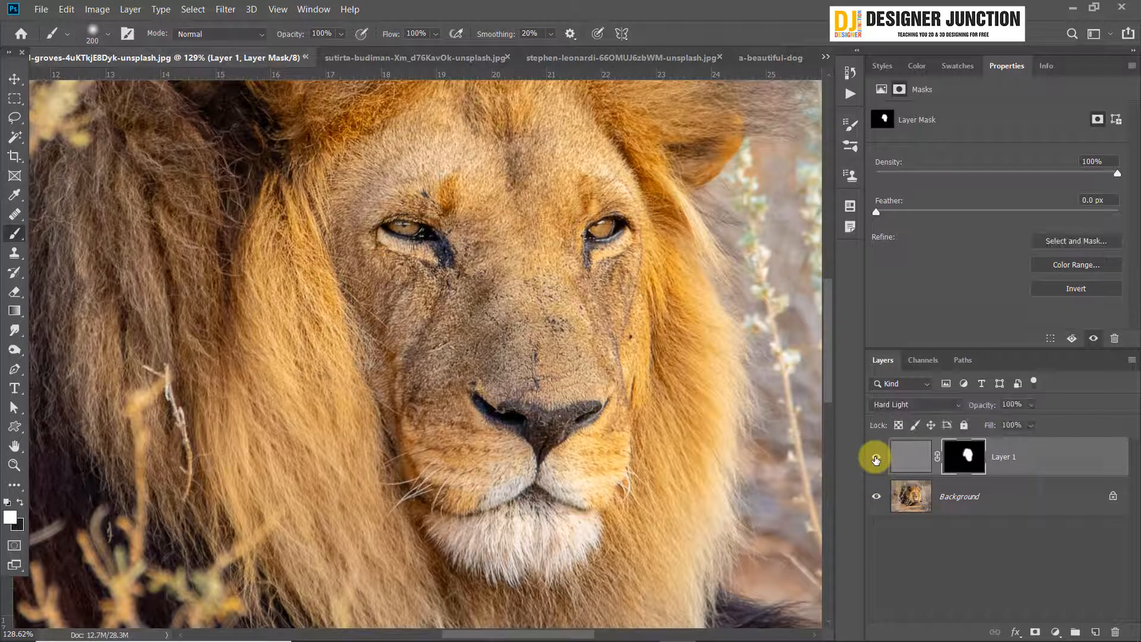
Paint white on Layer 1's mask over the lion's mane with a 400 px brush
{"action": "scroll", "coordinate": [348, 262], "scroll_direction": "down", "scroll_amount": 3}
{"action": "left_click_drag", "start_coordinate": [329, 271], "coordinate": [347, 363]}
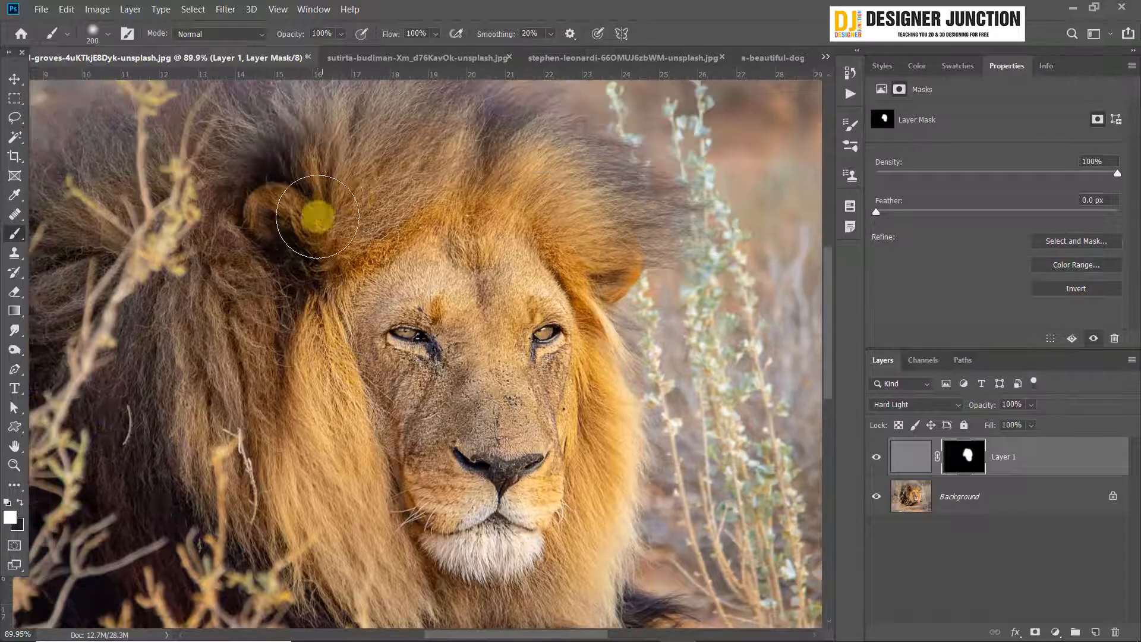
{"action": "key", "text": "bracketright"}
{"action": "key", "text": "bracketright"}
{"action": "key", "text": "bracketright"}
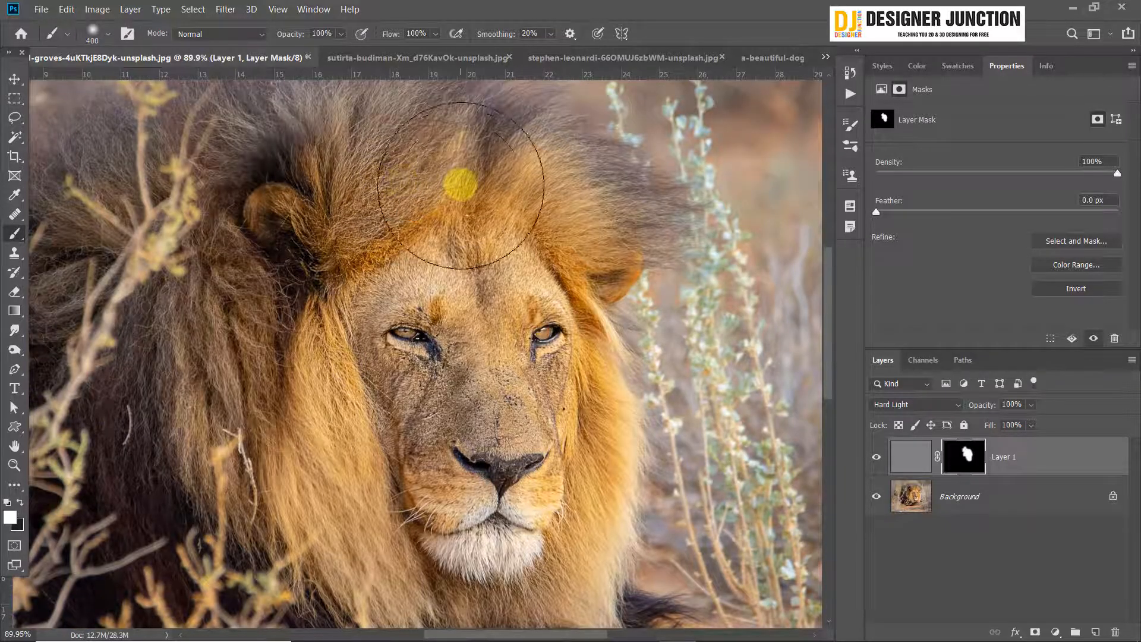
{"action": "scroll", "coordinate": [439, 202], "scroll_direction": "down", "scroll_amount": 3}
{"action": "left_click_drag", "start_coordinate": [407, 270], "coordinate": [410, 277]}
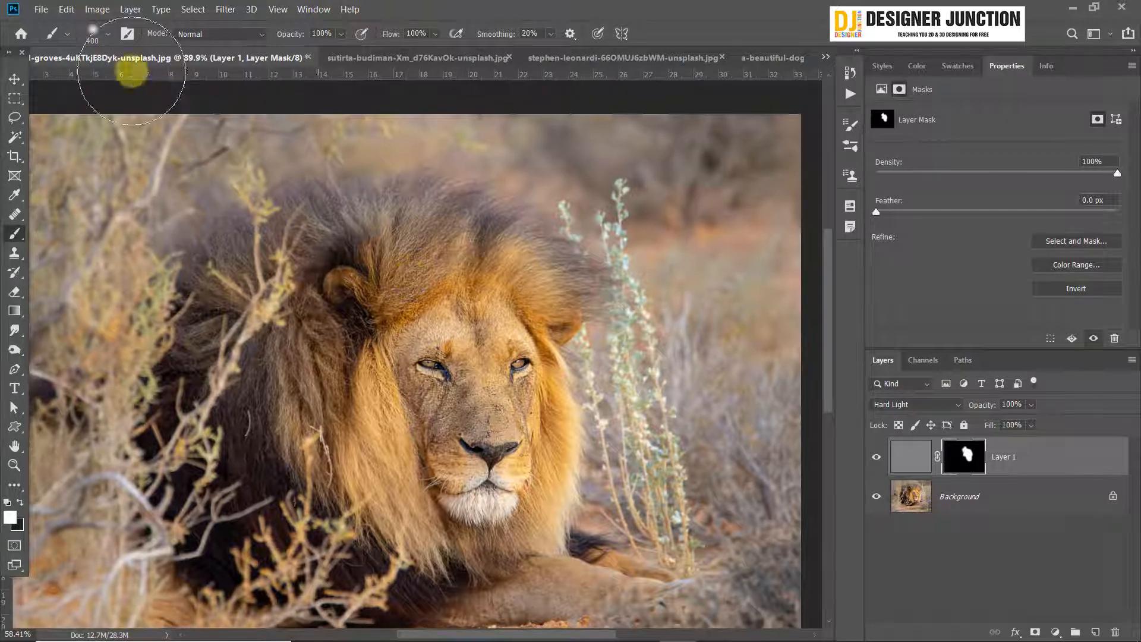
{"action": "left_click", "coordinate": [105, 41]}
{"action": "left_click", "coordinate": [705, 6]}
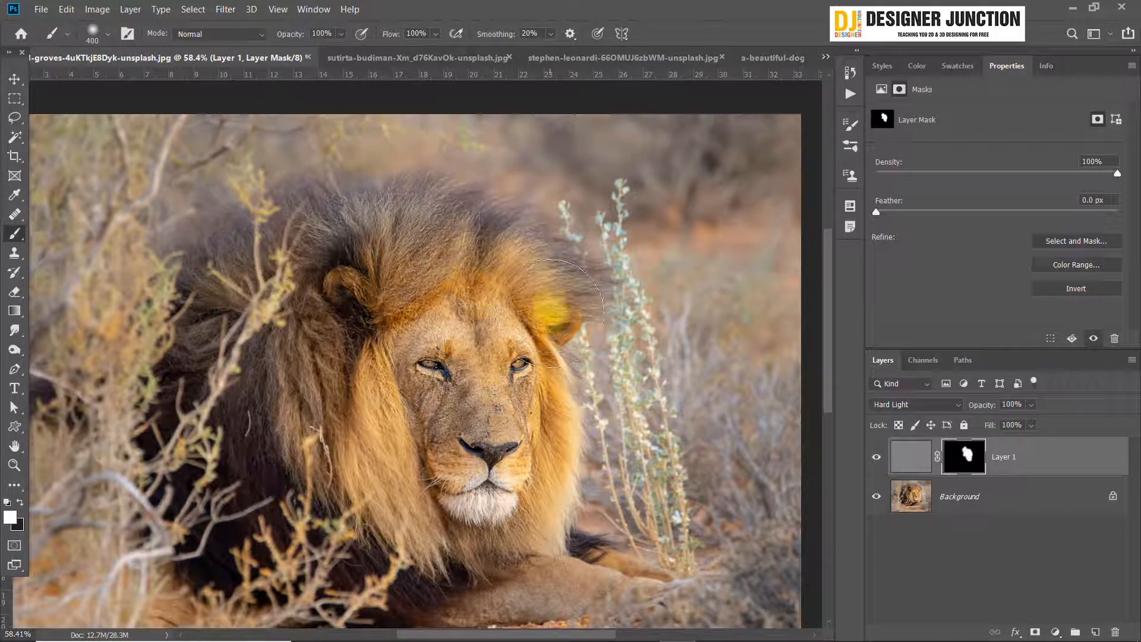
{"action": "scroll", "coordinate": [461, 545], "scroll_direction": "down", "scroll_amount": 3}
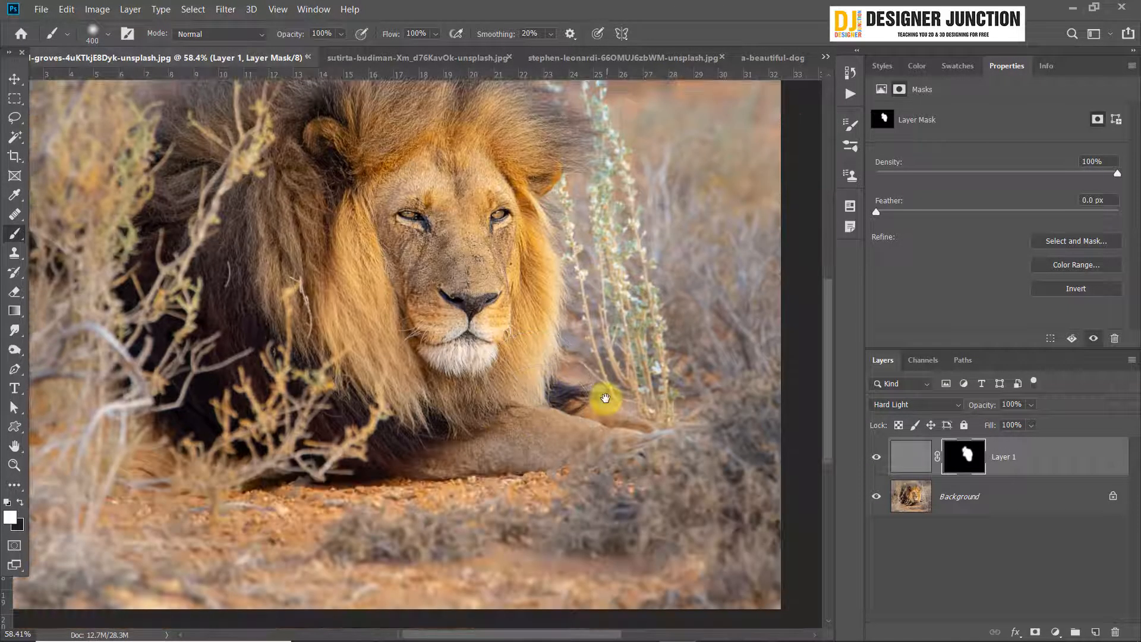
{"action": "left_click_drag", "start_coordinate": [428, 374], "coordinate": [477, 443]}
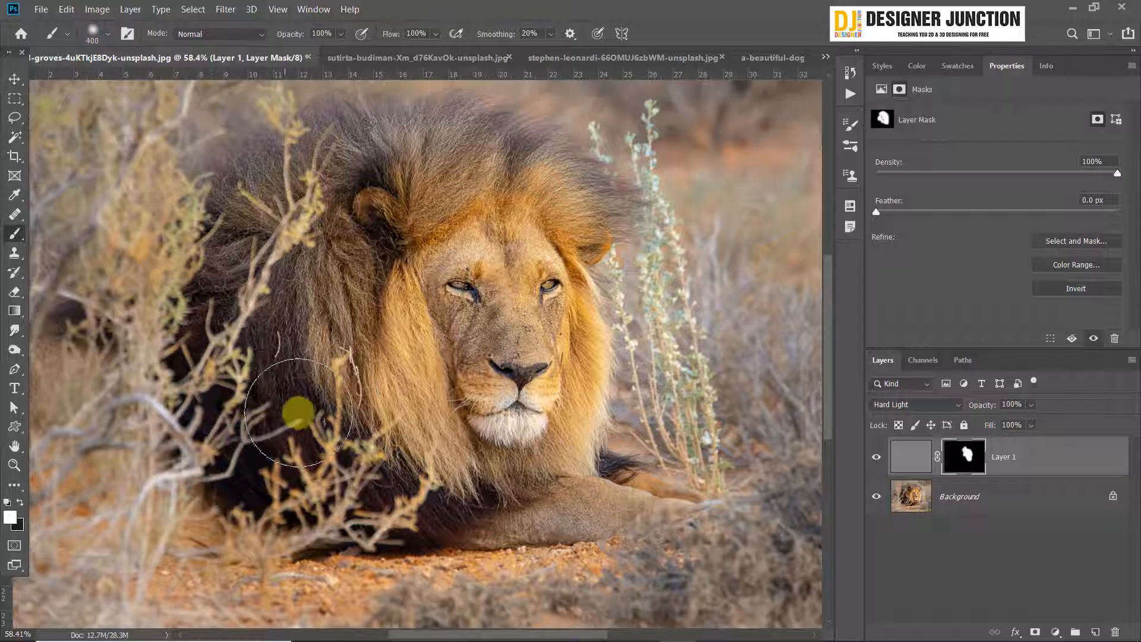
{"action": "scroll", "coordinate": [607, 321], "scroll_direction": "down", "scroll_amount": 3}
{"action": "scroll", "coordinate": [565, 311], "scroll_direction": "up", "scroll_amount": 6}
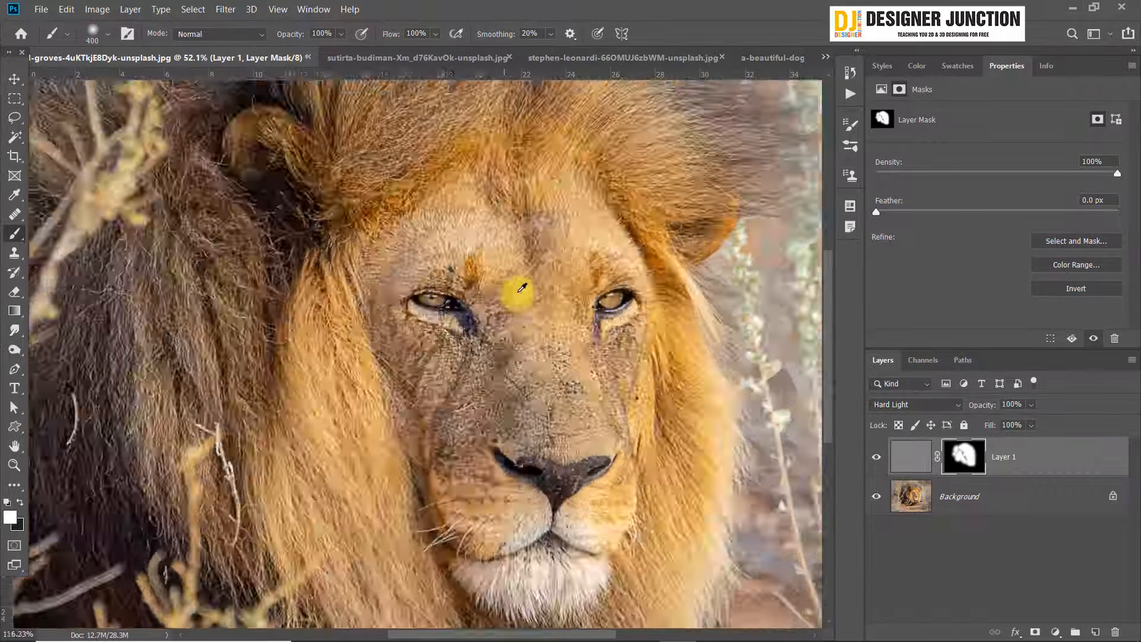
{"action": "scroll", "coordinate": [461, 230], "scroll_direction": "down", "scroll_amount": 3}
{"action": "scroll", "coordinate": [461, 229], "scroll_direction": "up", "scroll_amount": 3}
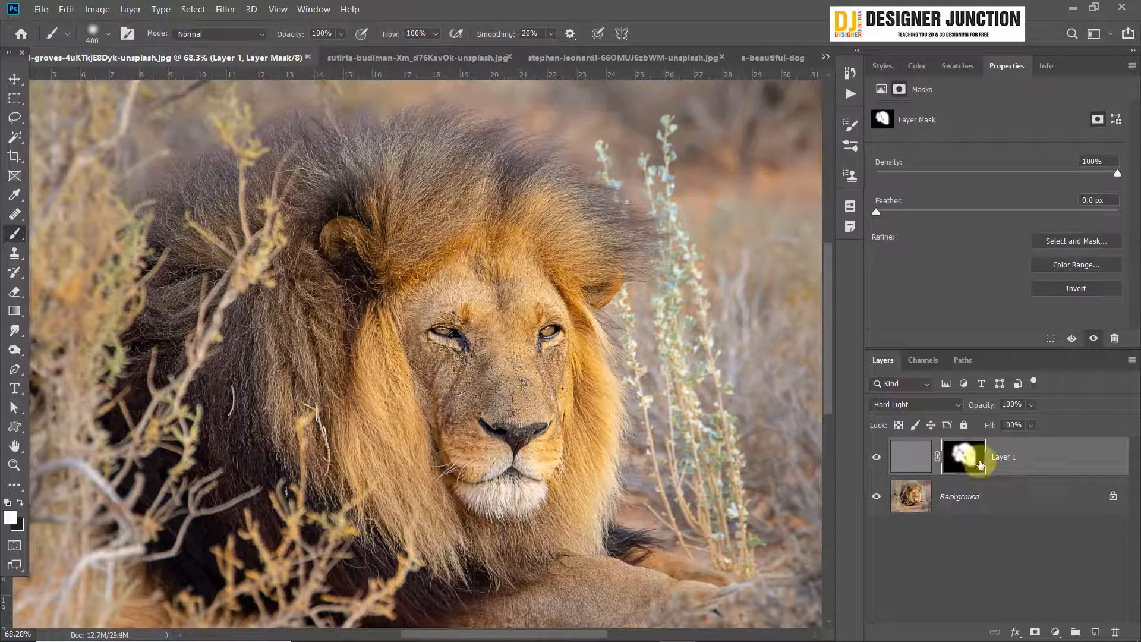
Compare the whole lion with and without the masked sharpening by toggling Layer 1's visibility, and switch to the Move tool
{"action": "left_click", "coordinate": [874, 458]}
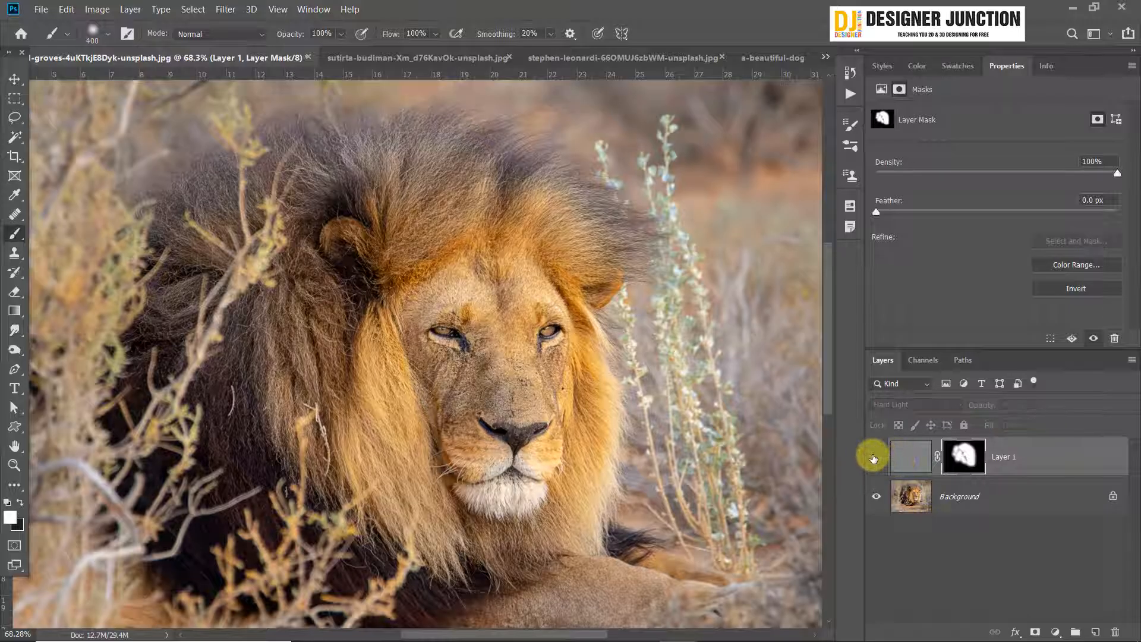
{"action": "left_click", "coordinate": [873, 458]}
{"action": "left_click", "coordinate": [874, 458]}
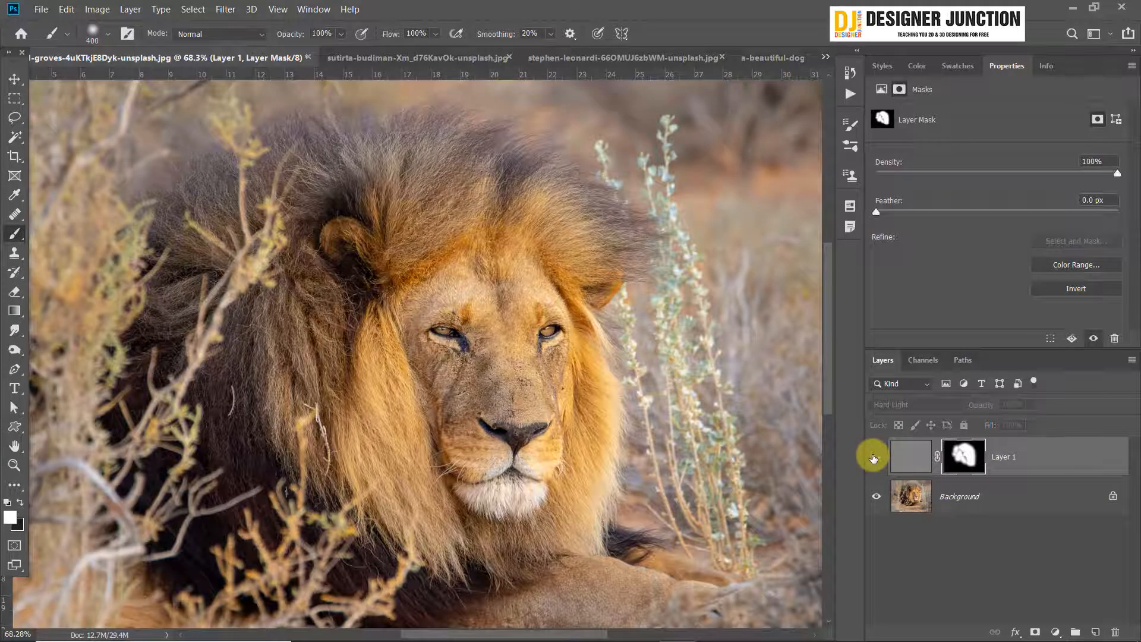
{"action": "left_click", "coordinate": [15, 81]}
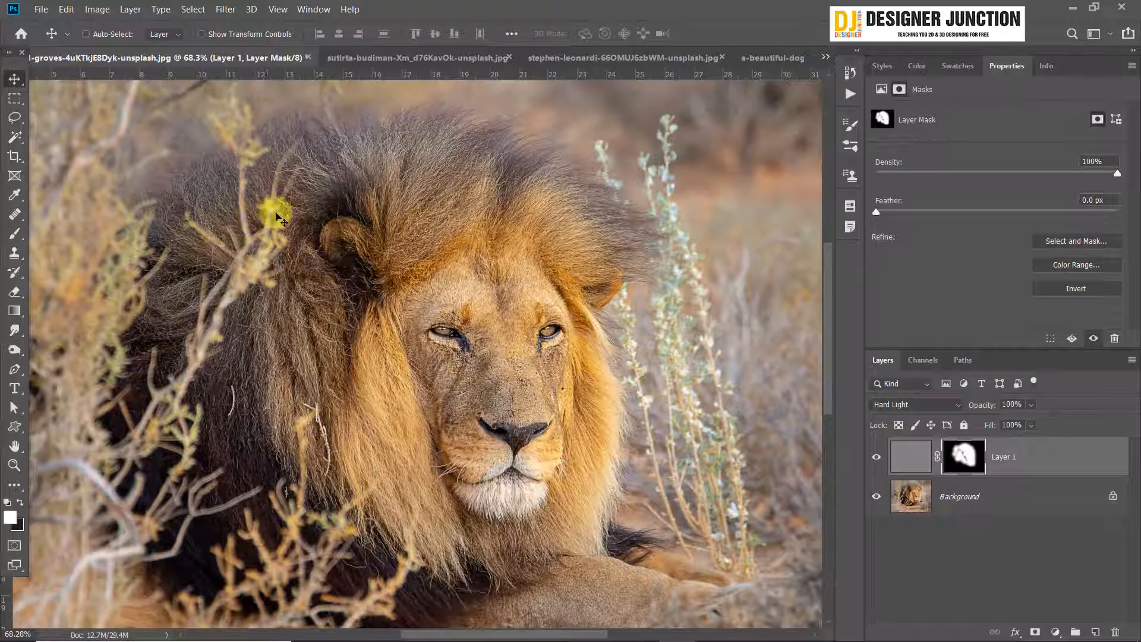
Review the blending modes available for Layer 1 and keep Hard Light selected
{"action": "left_click", "coordinate": [898, 407]}
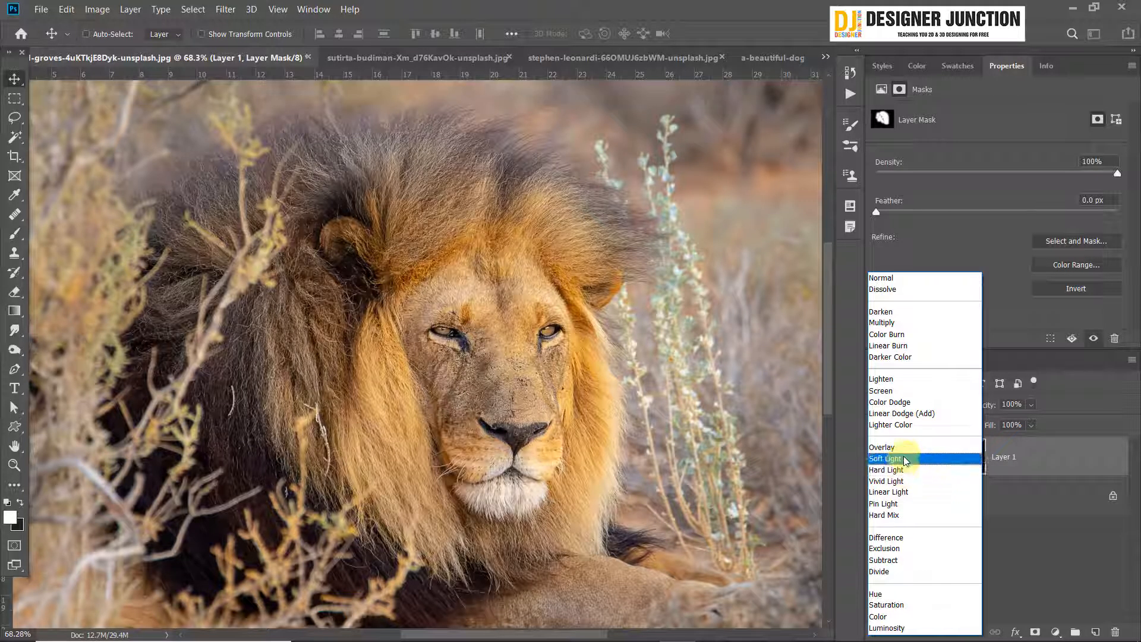
{"action": "left_click", "coordinate": [905, 469]}
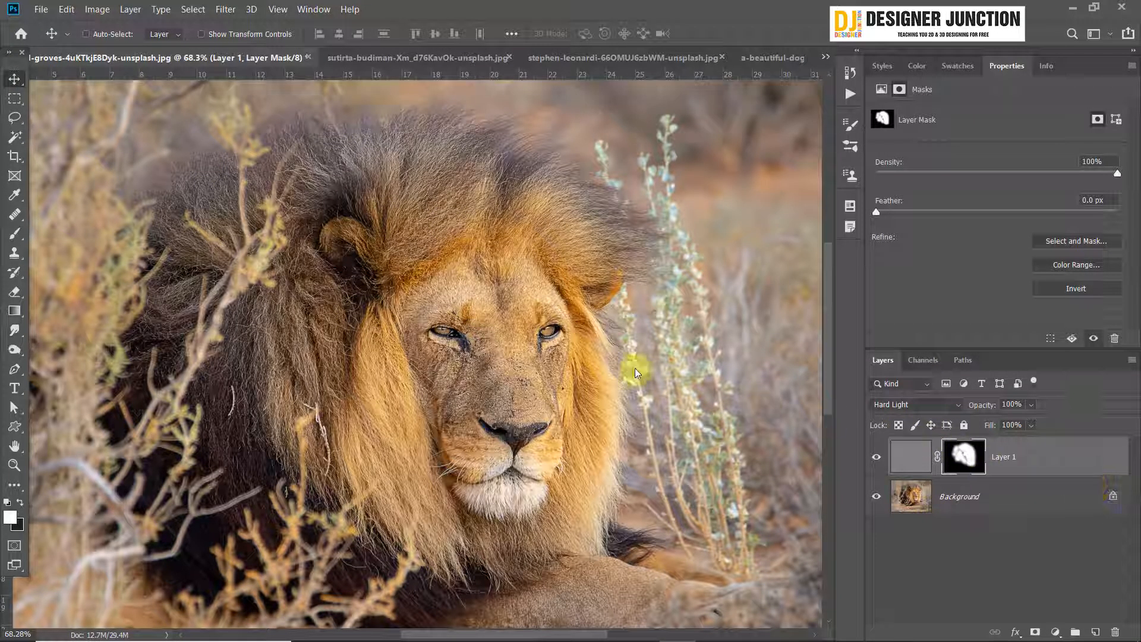
{"action": "left_click", "coordinate": [903, 404]}
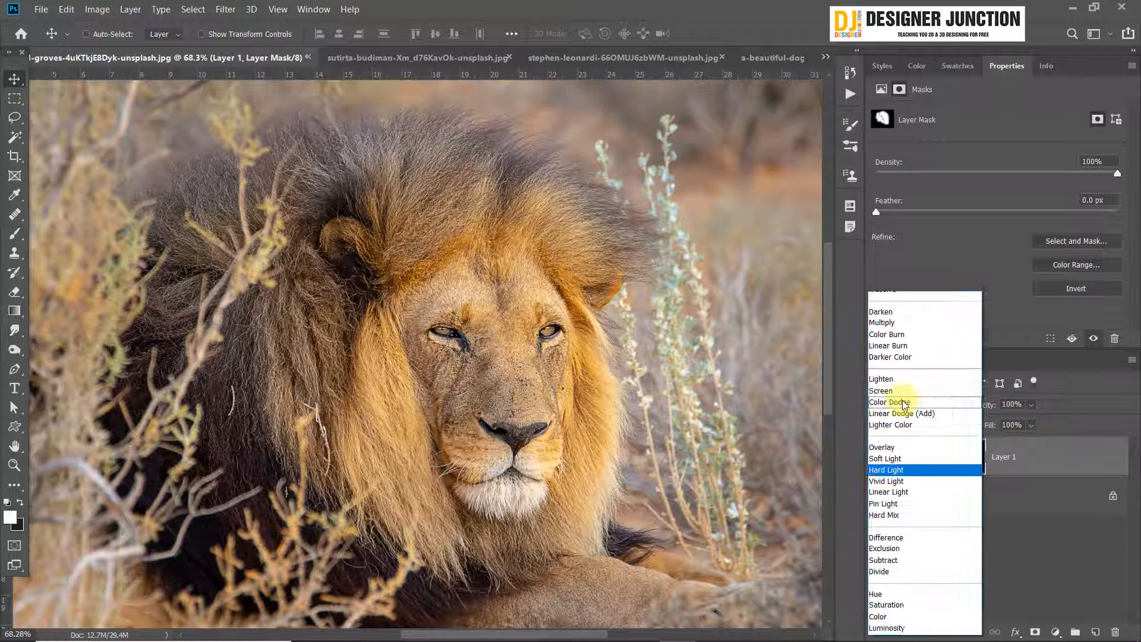
{"action": "left_click", "coordinate": [906, 469]}
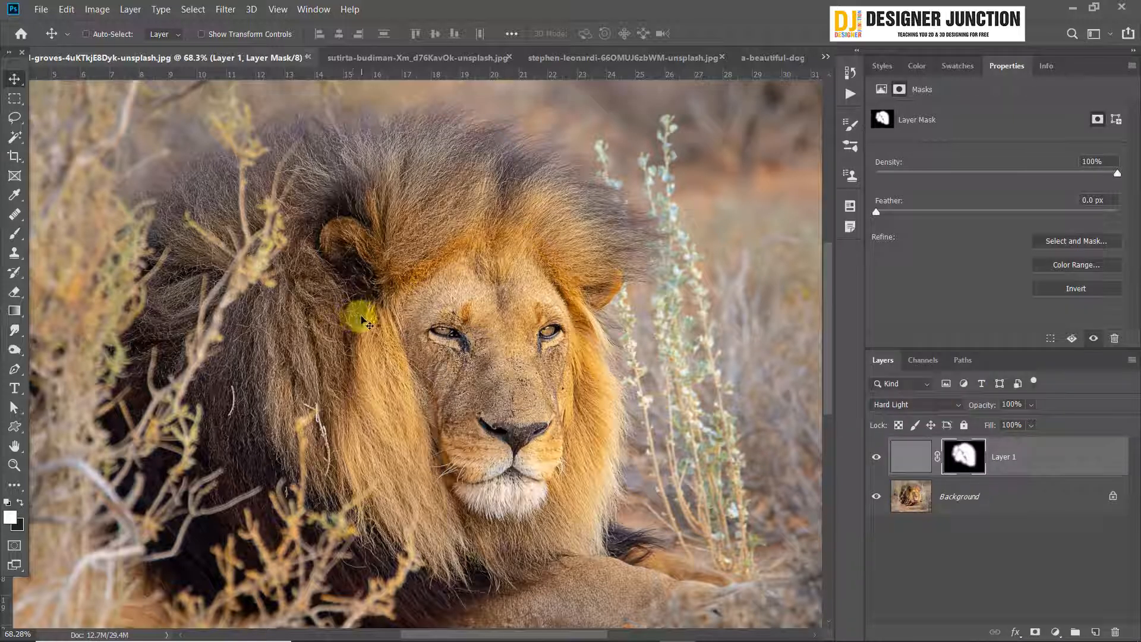
Switch to the elephant photo and merge its Hard Light Layer 1 down into the Background
{"action": "left_click", "coordinate": [376, 58]}
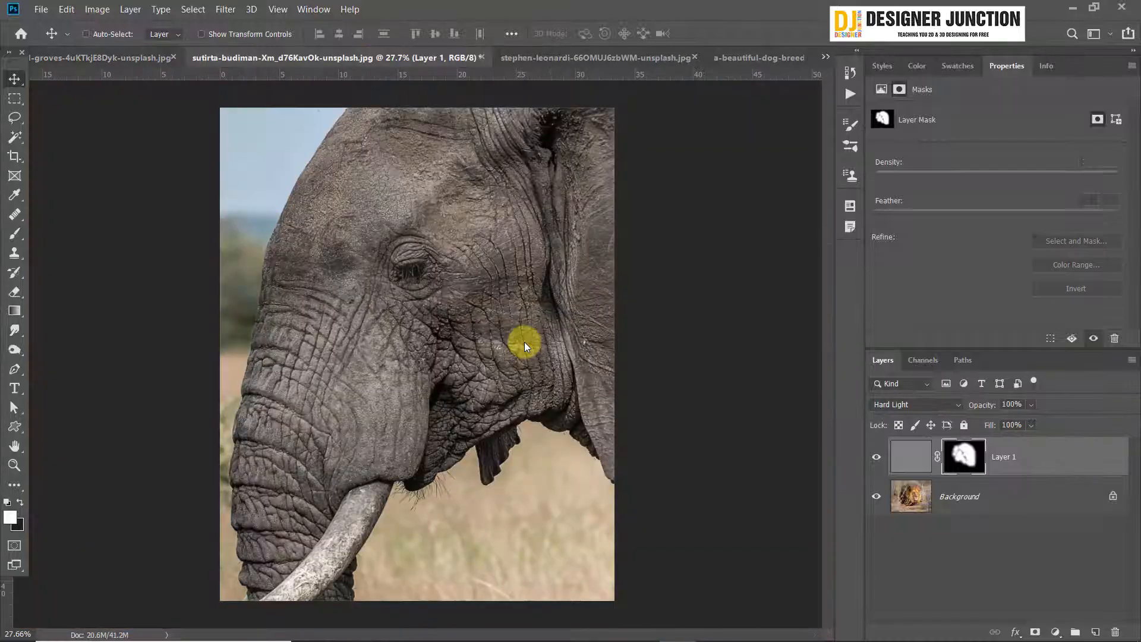
{"action": "scroll", "coordinate": [418, 304], "scroll_direction": "down", "scroll_amount": 2}
{"action": "scroll", "coordinate": [414, 305], "scroll_direction": "up", "scroll_amount": 6}
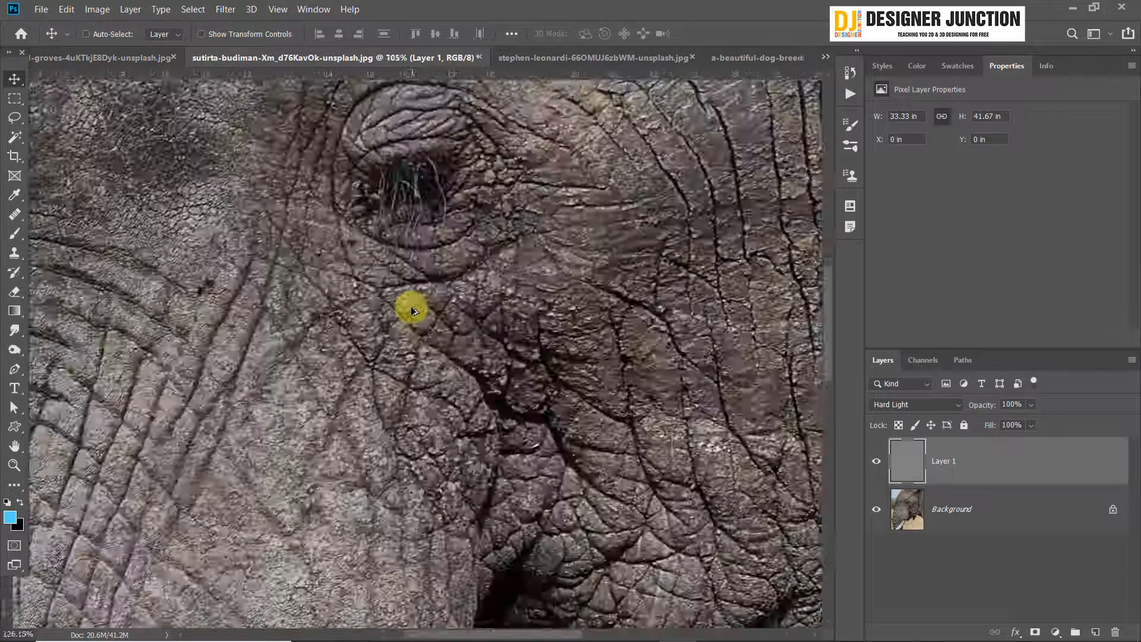
{"action": "key", "text": "ctrl+e"}
Examine the elephant's eye and wrinkled skin up close, and view the whole photo
{"action": "scroll", "coordinate": [411, 307], "scroll_direction": "down", "scroll_amount": 5}
{"action": "scroll", "coordinate": [473, 308], "scroll_direction": "up", "scroll_amount": 4}
{"action": "left_click_drag", "start_coordinate": [456, 209], "coordinate": [420, 353]}
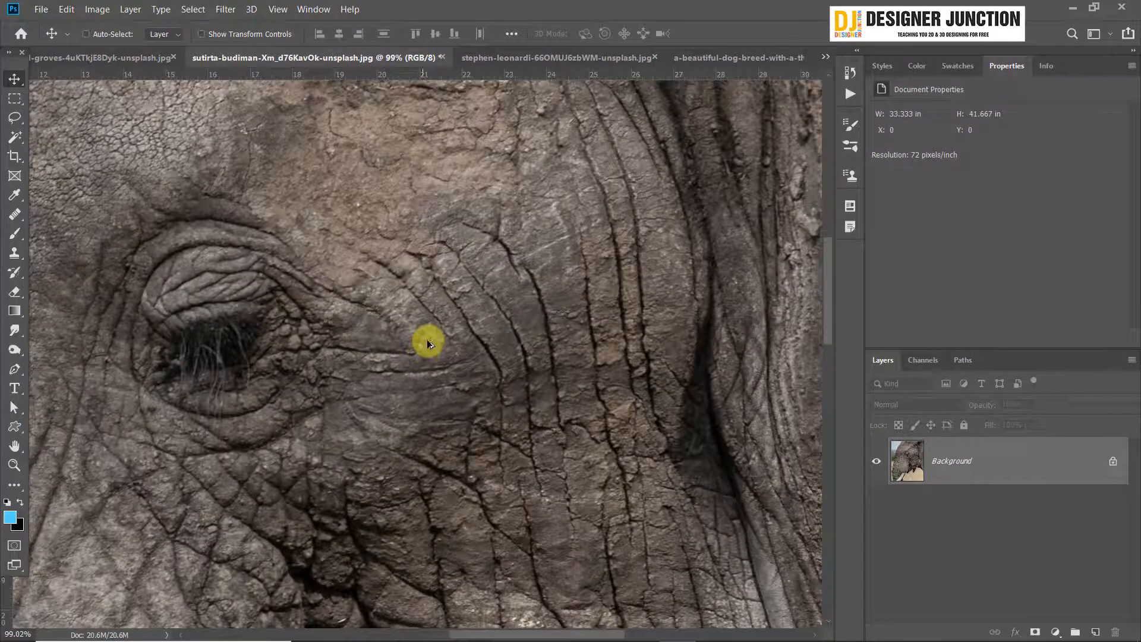
{"action": "scroll", "coordinate": [431, 333], "scroll_direction": "down", "scroll_amount": 4}
{"action": "scroll", "coordinate": [434, 331], "scroll_direction": "up", "scroll_amount": 3}
{"action": "left_click_drag", "start_coordinate": [448, 262], "coordinate": [443, 289]}
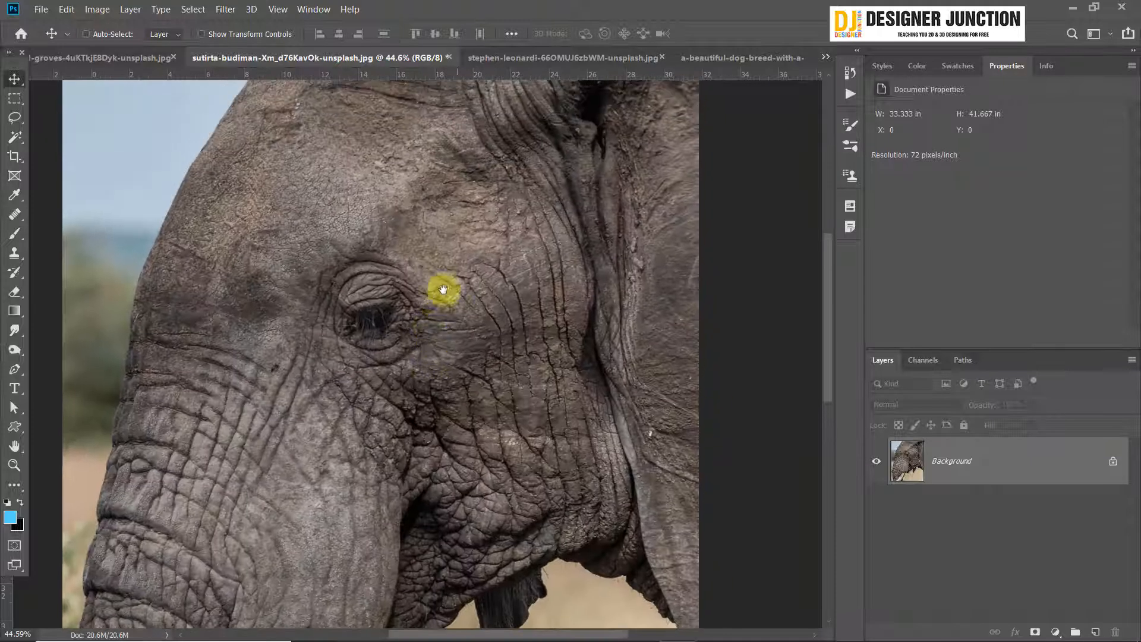
{"action": "scroll", "coordinate": [459, 228], "scroll_direction": "up", "scroll_amount": 2}
{"action": "scroll", "coordinate": [460, 228], "scroll_direction": "down", "scroll_amount": 5}
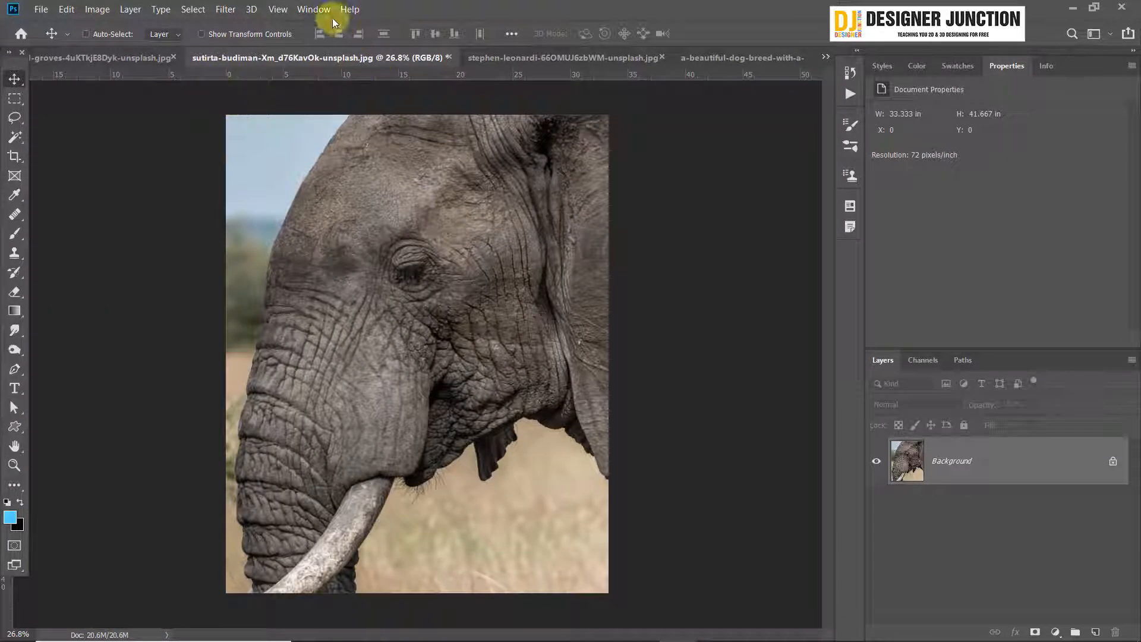
{"action": "left_click", "coordinate": [226, 11]}
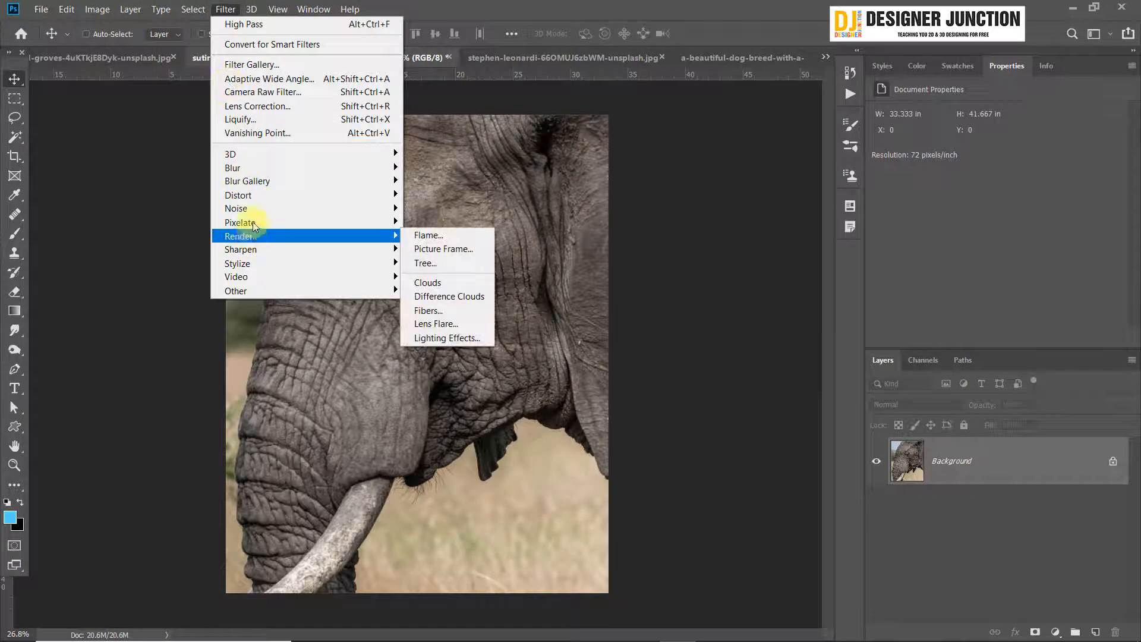
{"action": "mouse_move", "coordinate": [259, 249]}
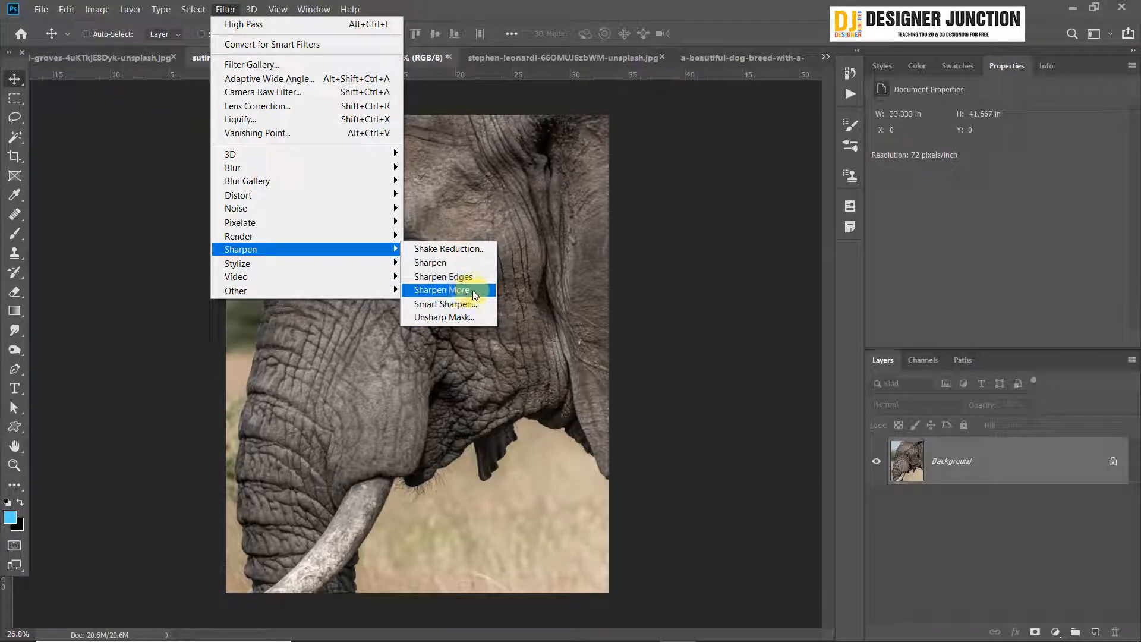
{"action": "left_click", "coordinate": [476, 263]}
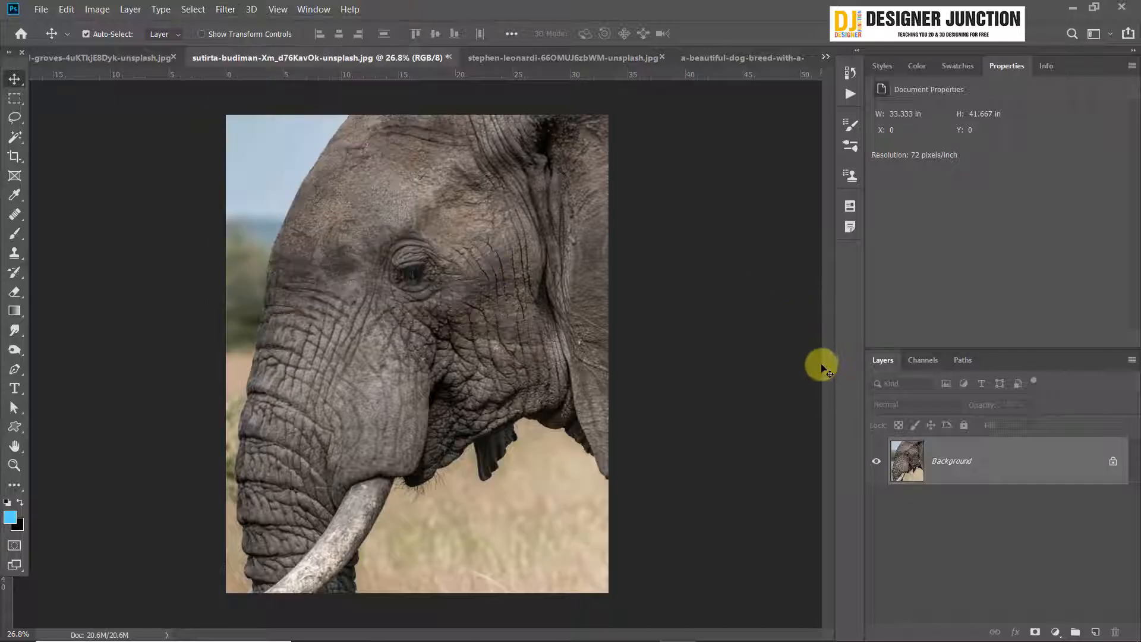
Duplicate the elephant photo's Background layer and apply the Sharpen filter to the copy
{"action": "key", "text": "ctrl+j"}
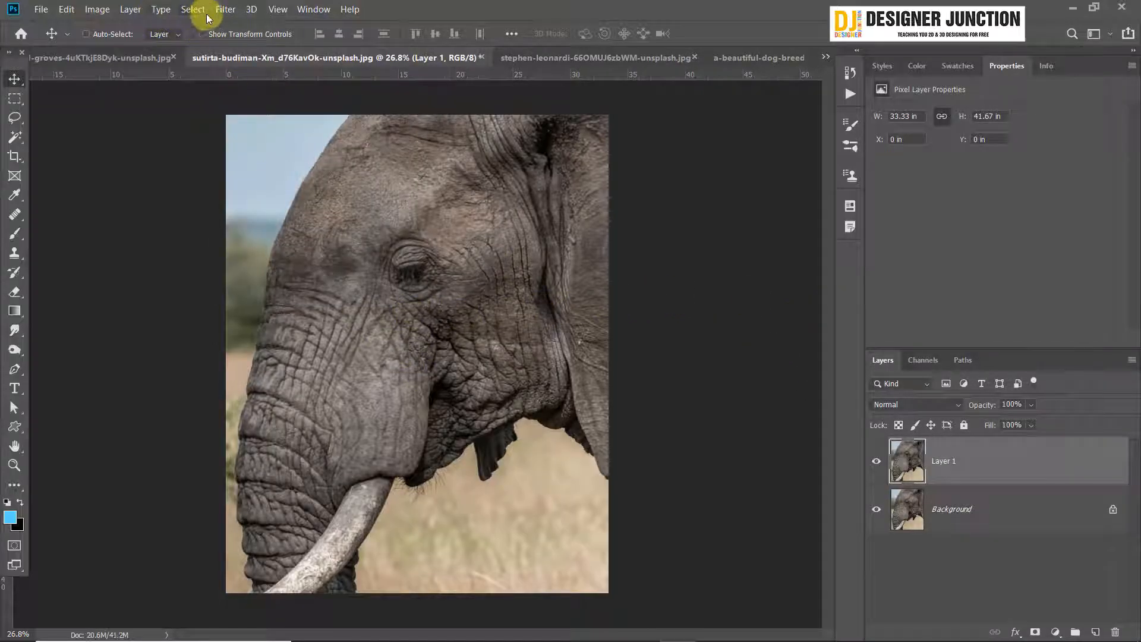
{"action": "left_click", "coordinate": [224, 9]}
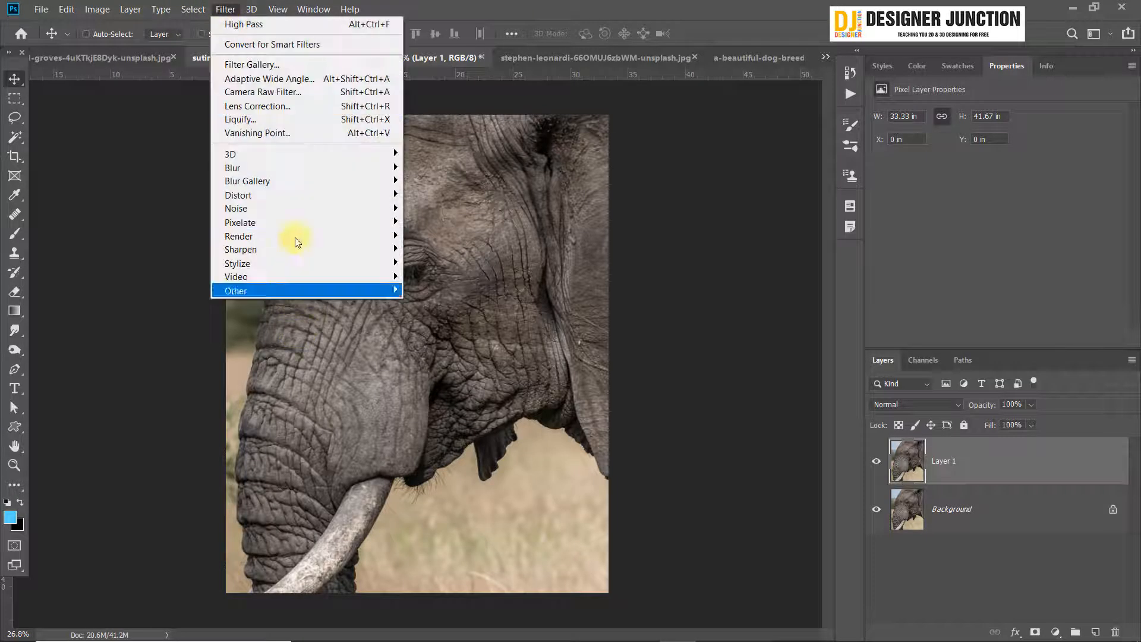
{"action": "mouse_move", "coordinate": [291, 170]}
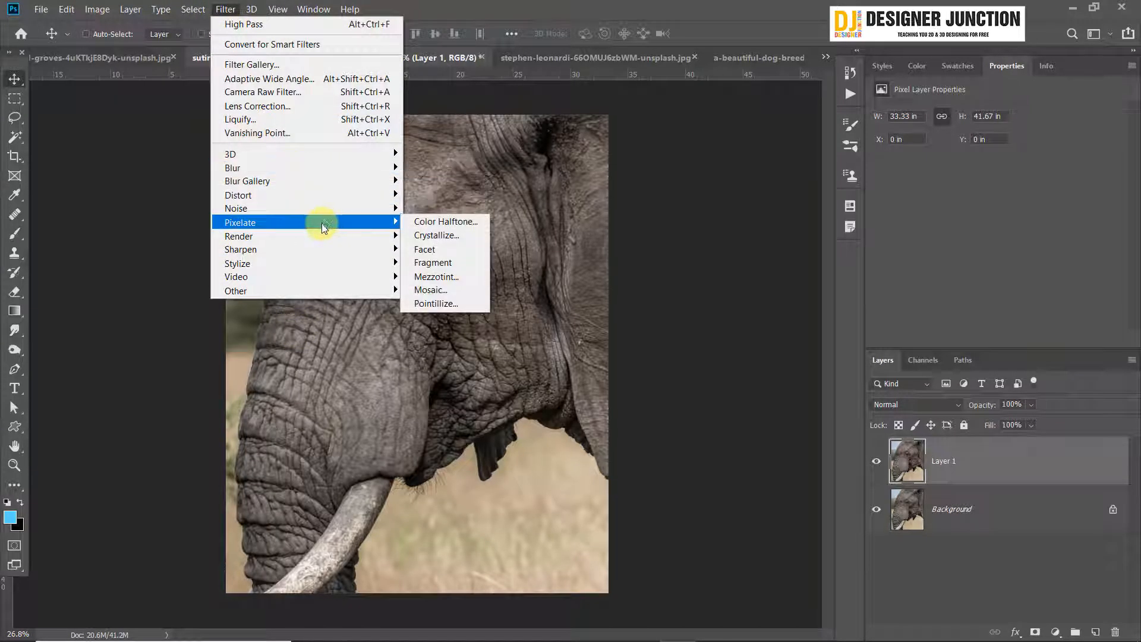
{"action": "mouse_move", "coordinate": [374, 250]}
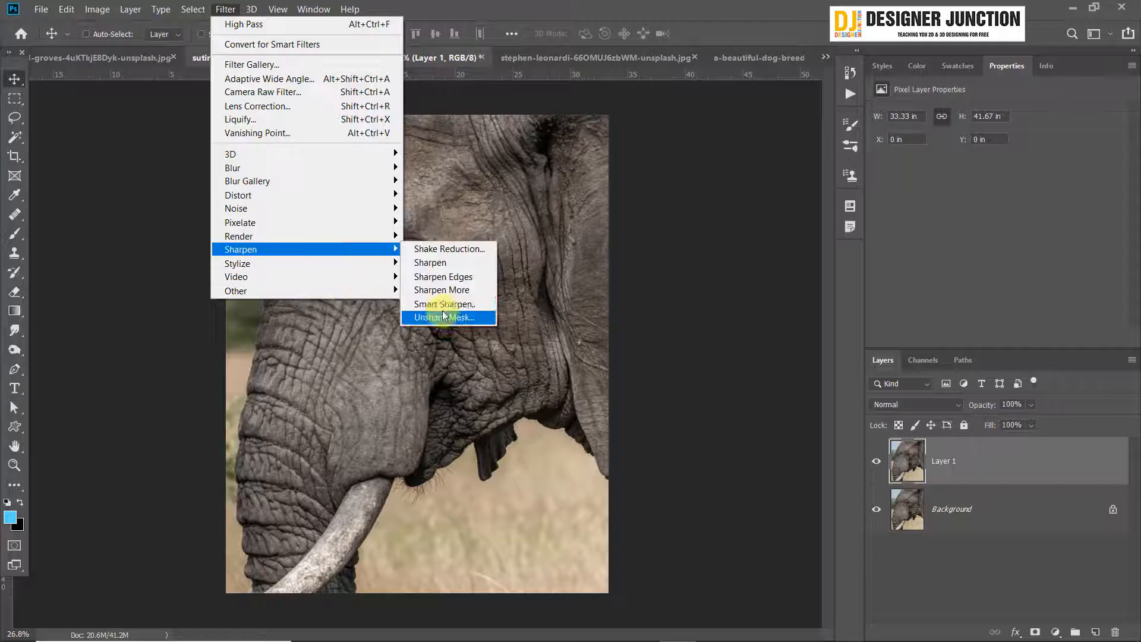
{"action": "left_click", "coordinate": [450, 266]}
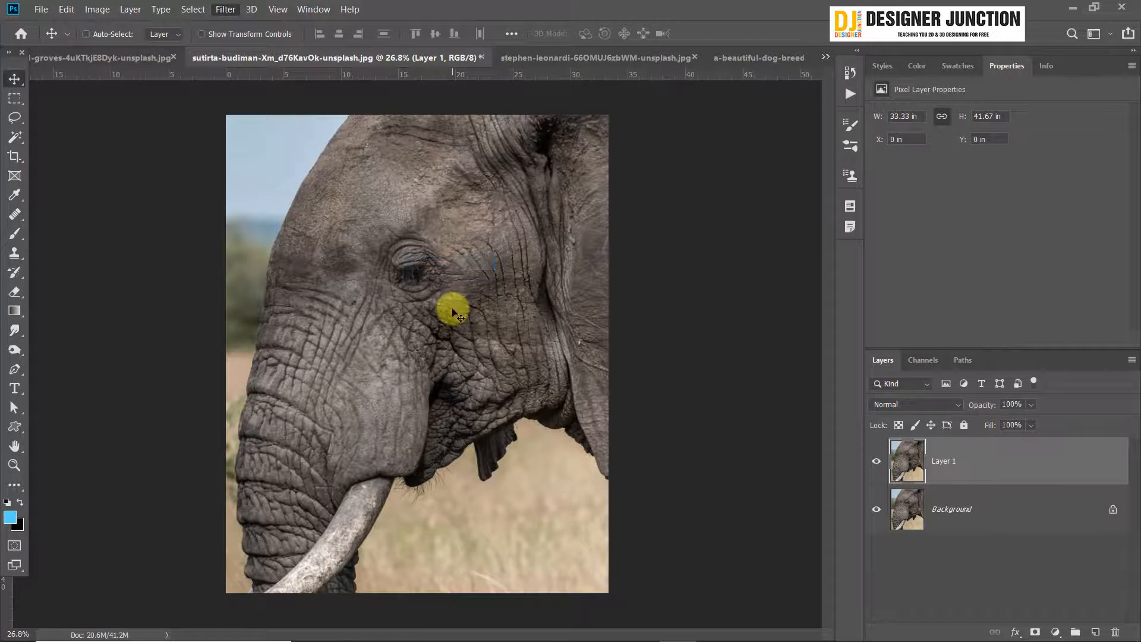
Compare the elephant's cheek and eye up close with and without the Sharpen filter by toggling Layer 1's visibility
{"action": "left_click_drag", "start_coordinate": [465, 355], "coordinate": [601, 353]}
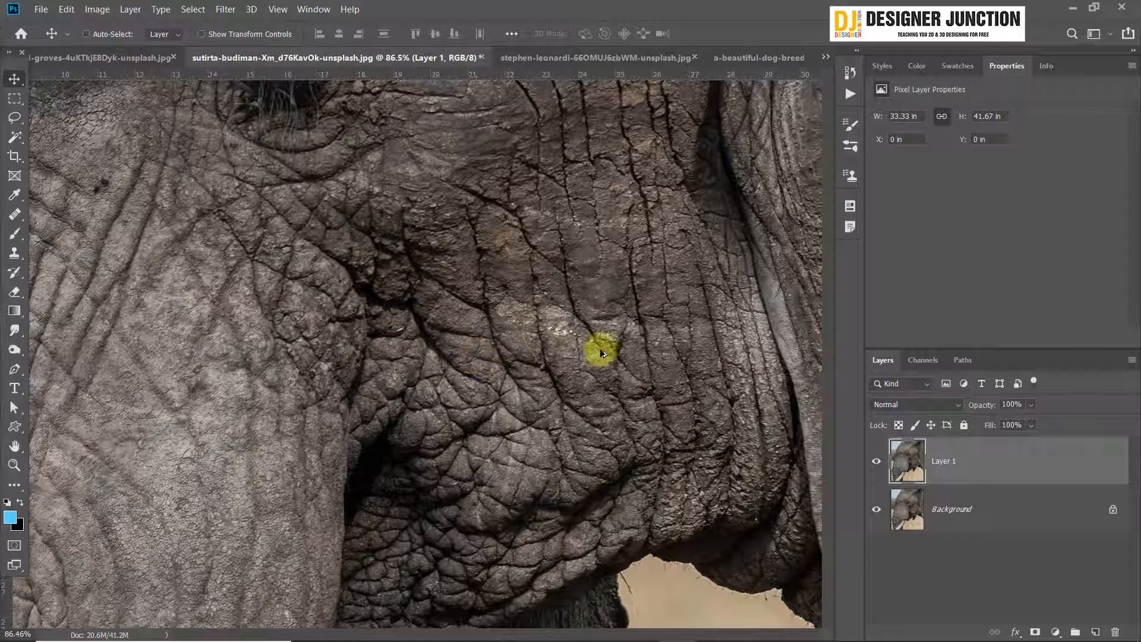
{"action": "left_click", "coordinate": [877, 466]}
{"action": "left_click", "coordinate": [877, 466]}
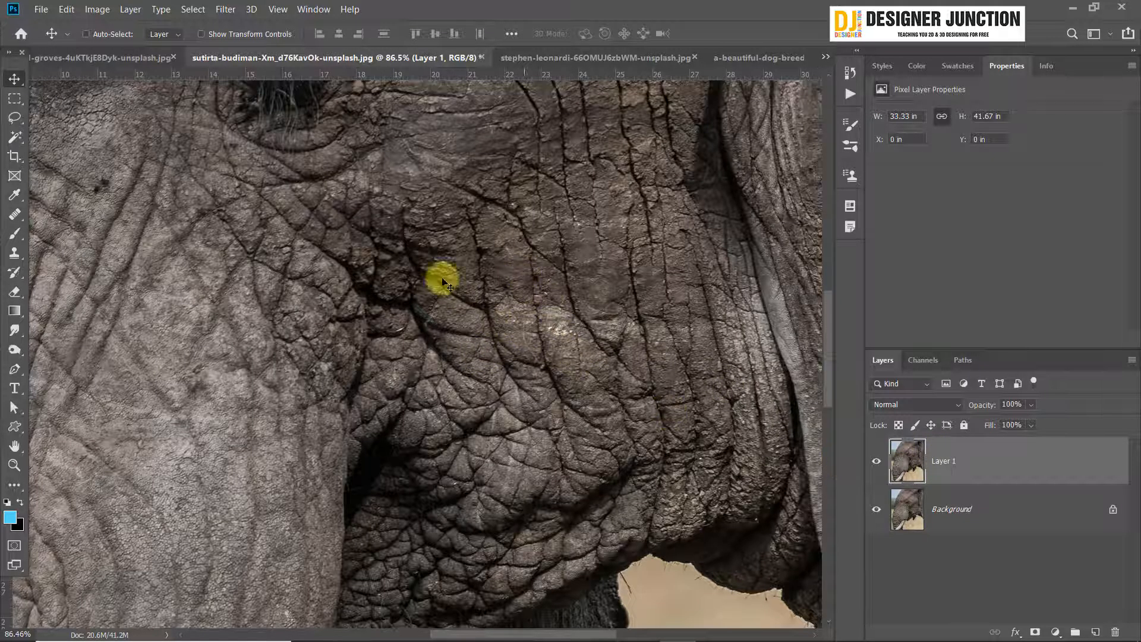
{"action": "left_click_drag", "start_coordinate": [440, 275], "coordinate": [485, 406]}
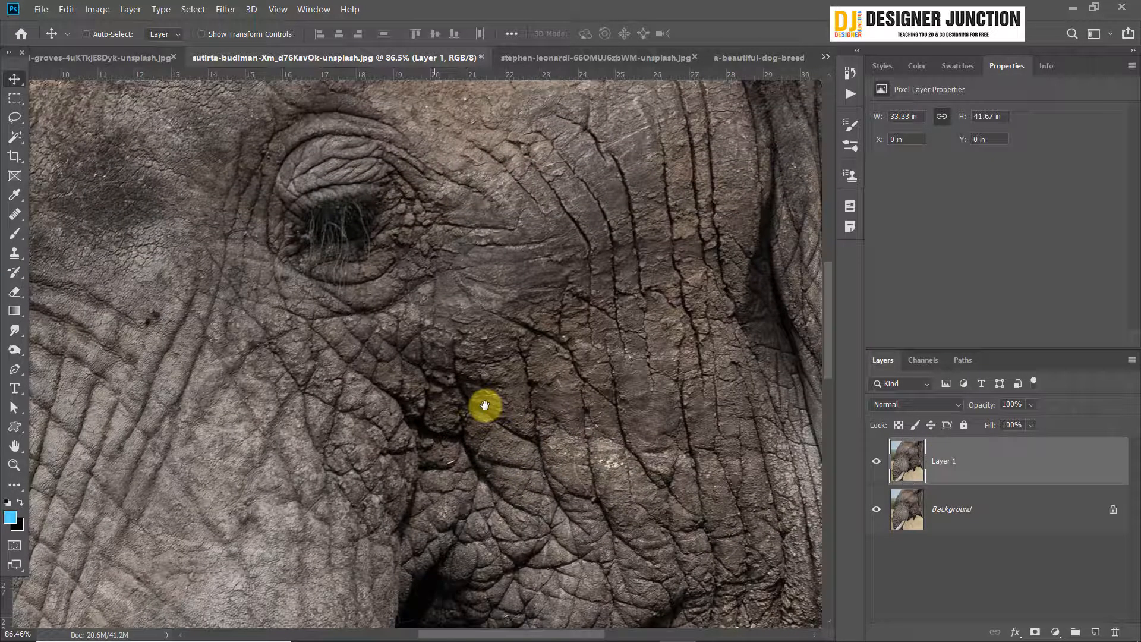
{"action": "left_click", "coordinate": [877, 465]}
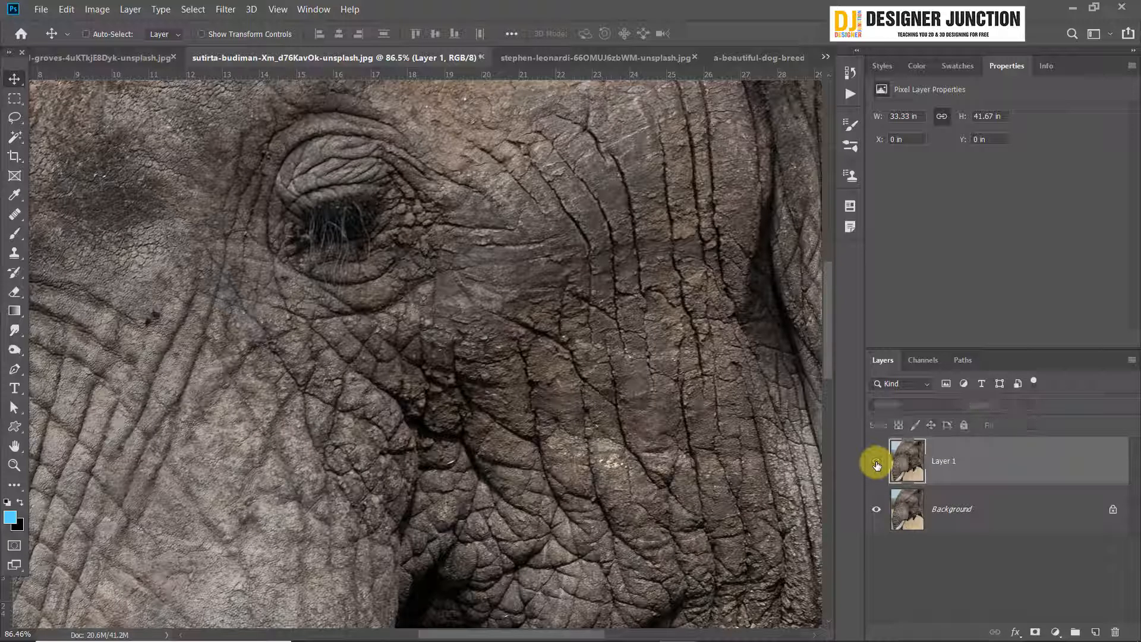
{"action": "left_click", "coordinate": [877, 465]}
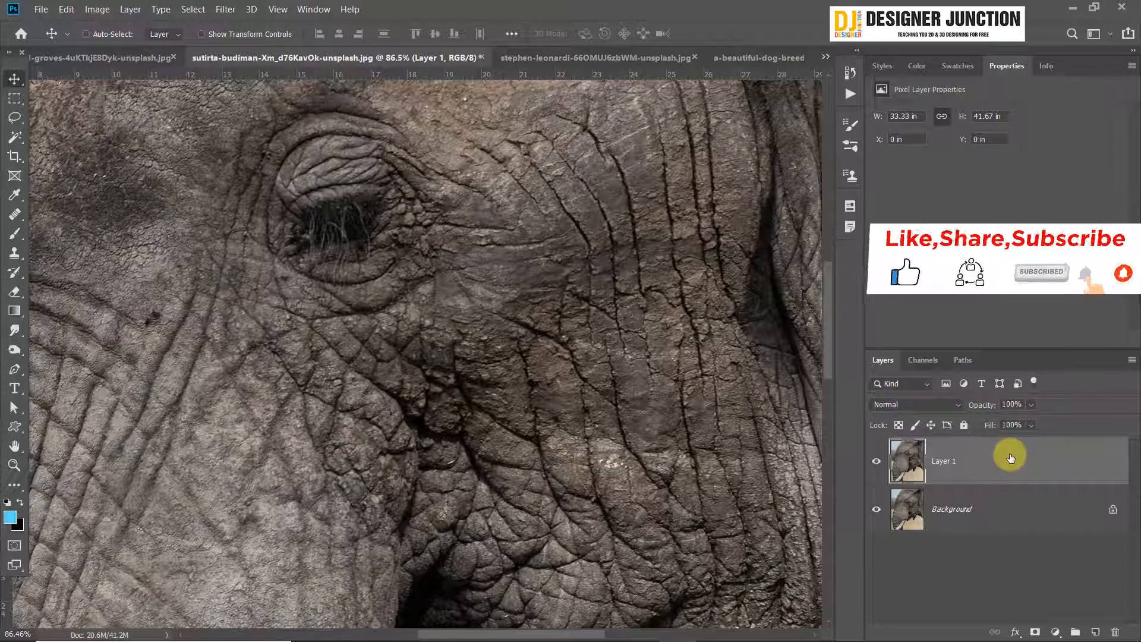
Restore Layer 1 after deleting it, and start an Unsharp Mask on it with an amount of 145%
{"action": "left_click_drag", "start_coordinate": [1009, 455], "coordinate": [1115, 631]}
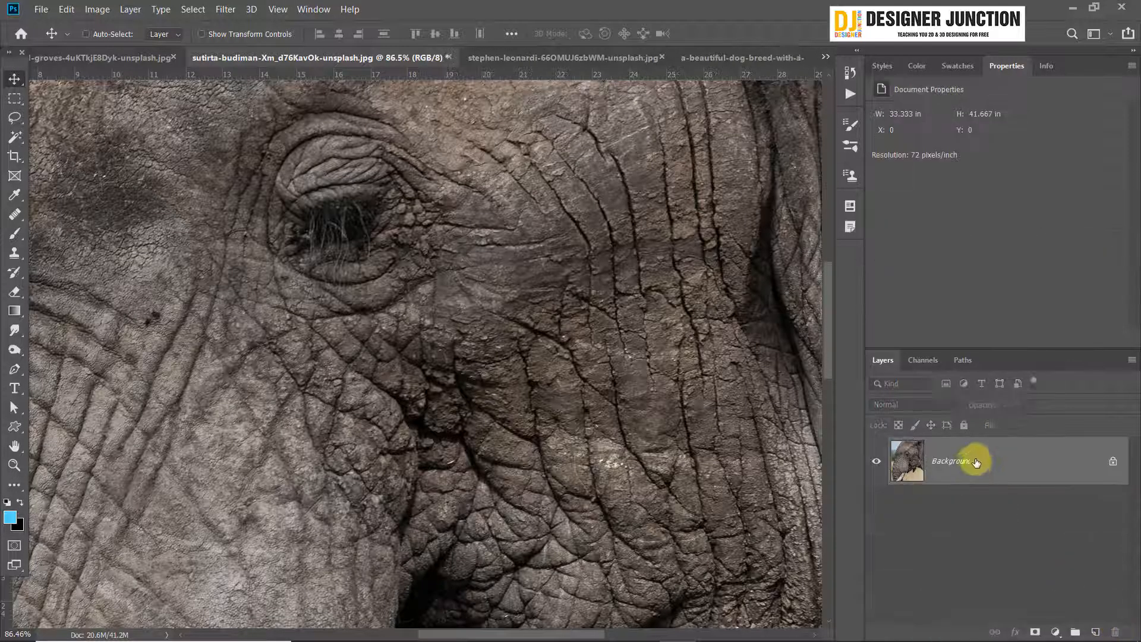
{"action": "key", "text": "ctrl+z"}
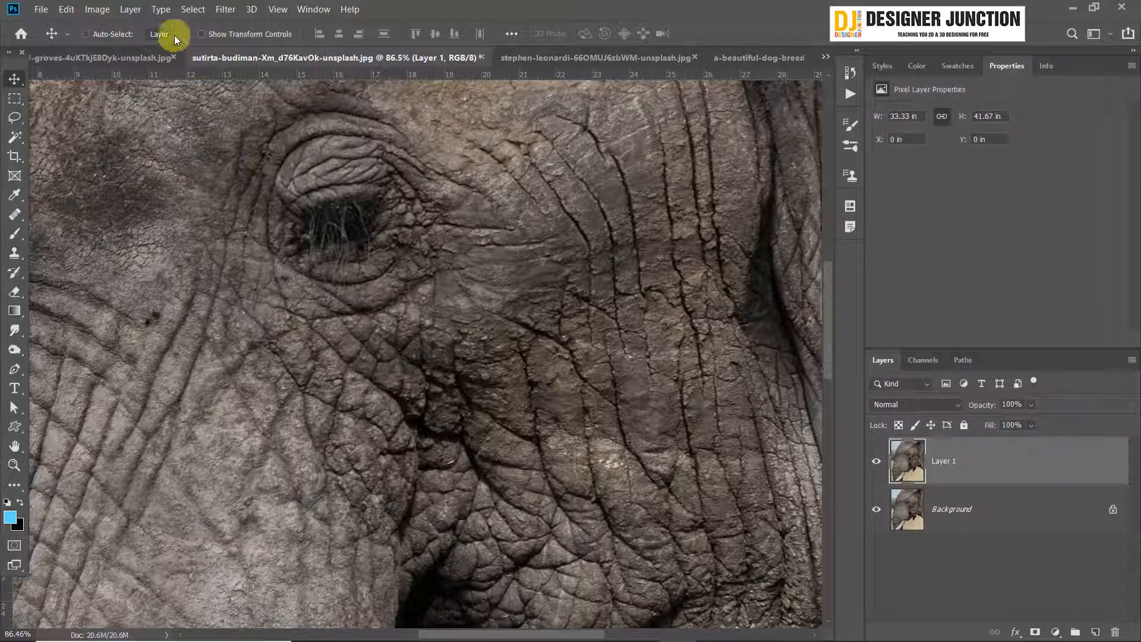
{"action": "left_click", "coordinate": [226, 8]}
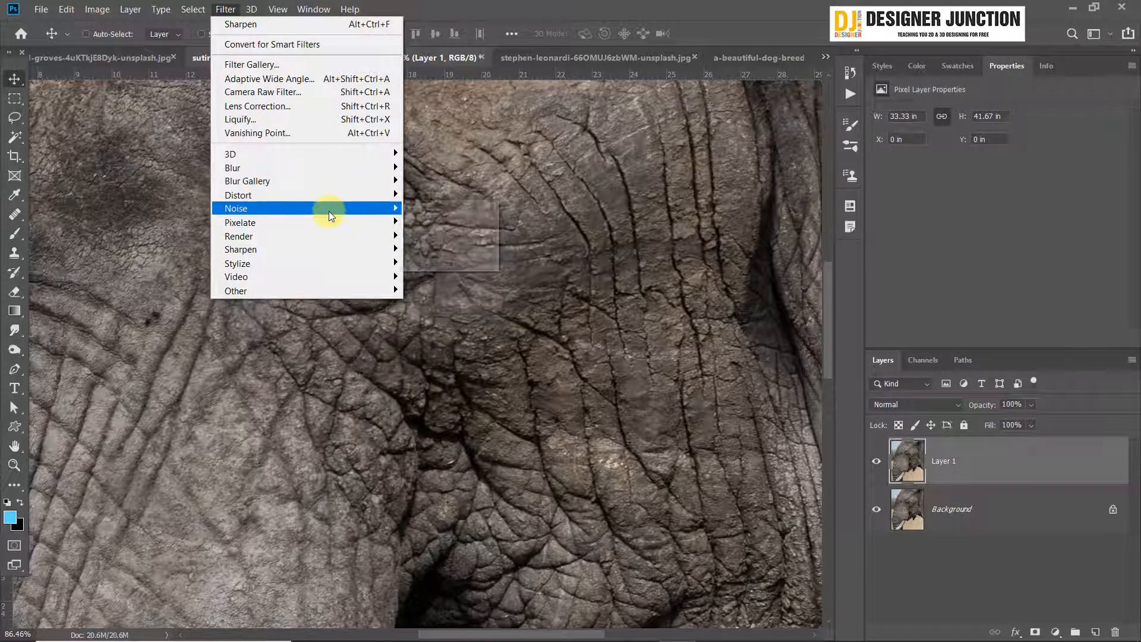
{"action": "mouse_move", "coordinate": [330, 216]}
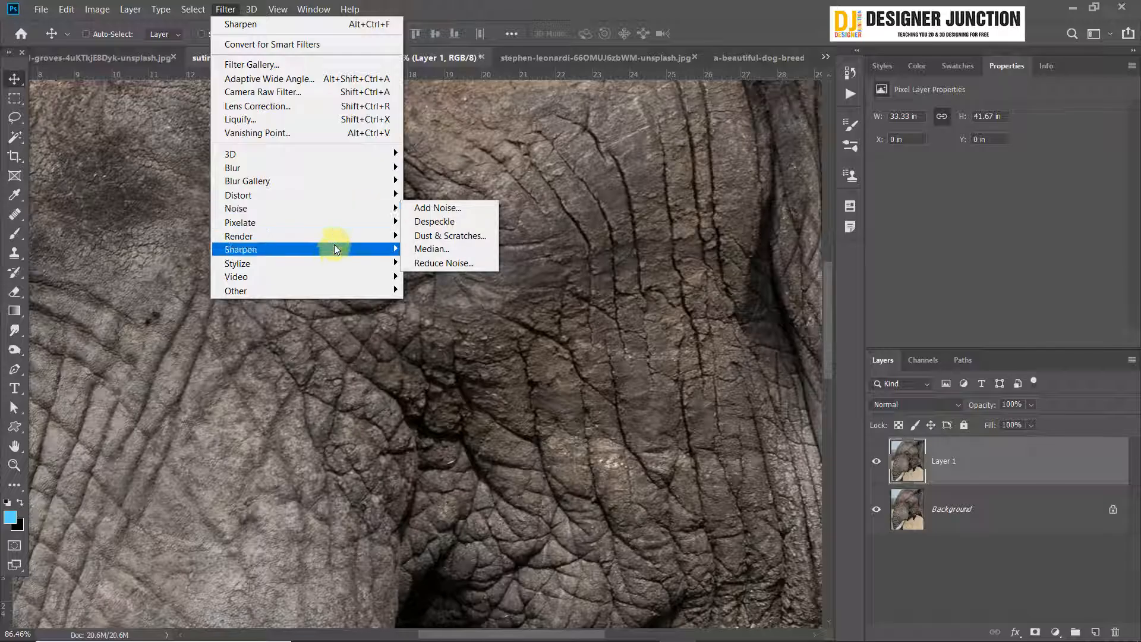
{"action": "mouse_move", "coordinate": [334, 246]}
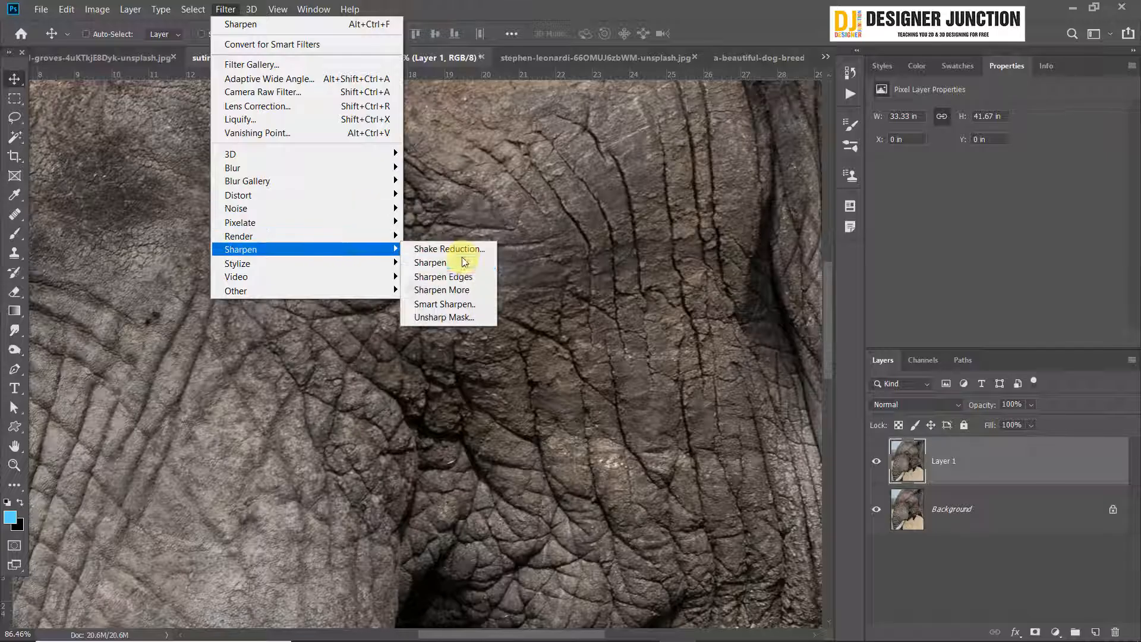
{"action": "left_click", "coordinate": [445, 318]}
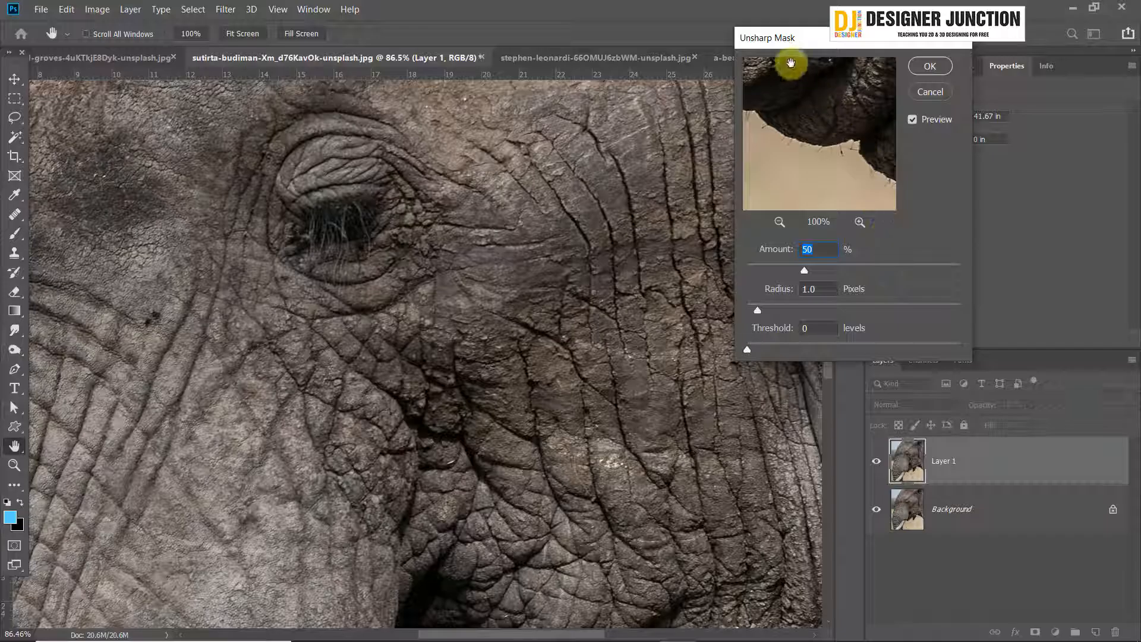
{"action": "left_click_drag", "start_coordinate": [791, 39], "coordinate": [873, 22]}
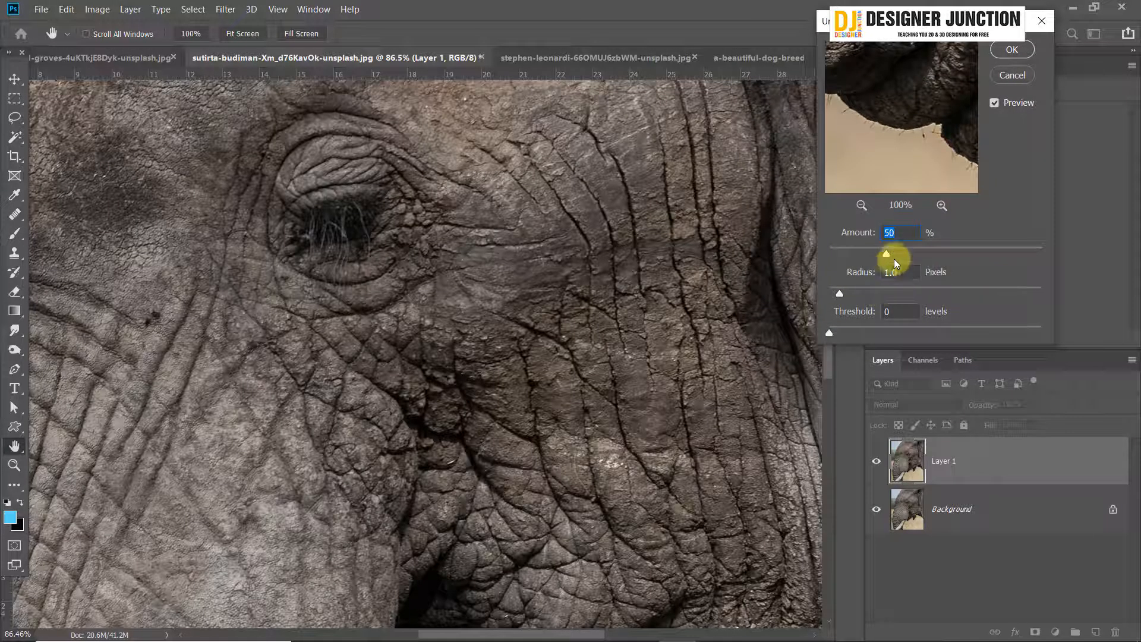
{"action": "mouse_move", "coordinate": [950, 251]}
{"action": "left_mouse_down"}
{"action": "mouse_move", "coordinate": [1017, 245]}
{"action": "mouse_move", "coordinate": [955, 246]}
{"action": "left_mouse_up"}
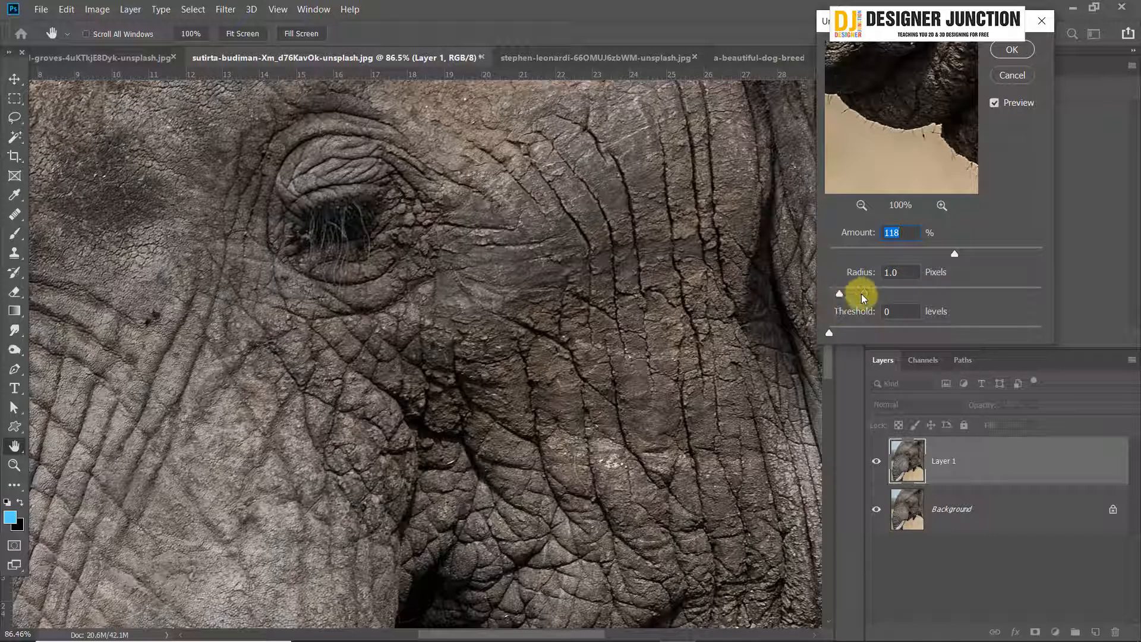
{"action": "left_click", "coordinate": [969, 248]}
Compare the elephant's skin with and without the Unsharp Mask preview
{"action": "left_click", "coordinate": [993, 102]}
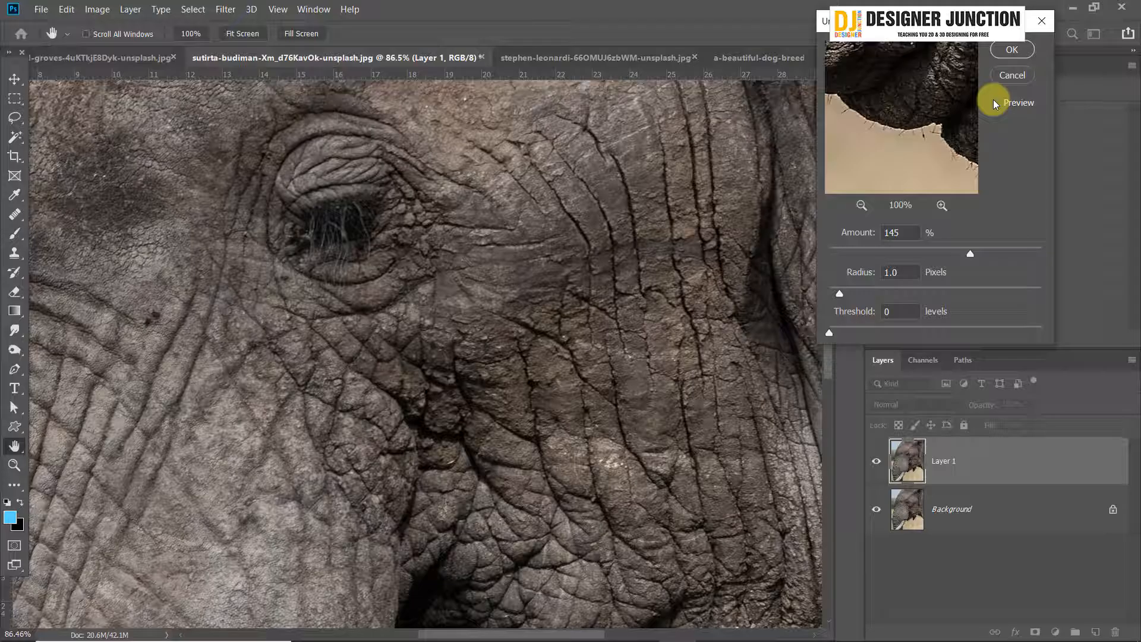
{"action": "left_click", "coordinate": [993, 102]}
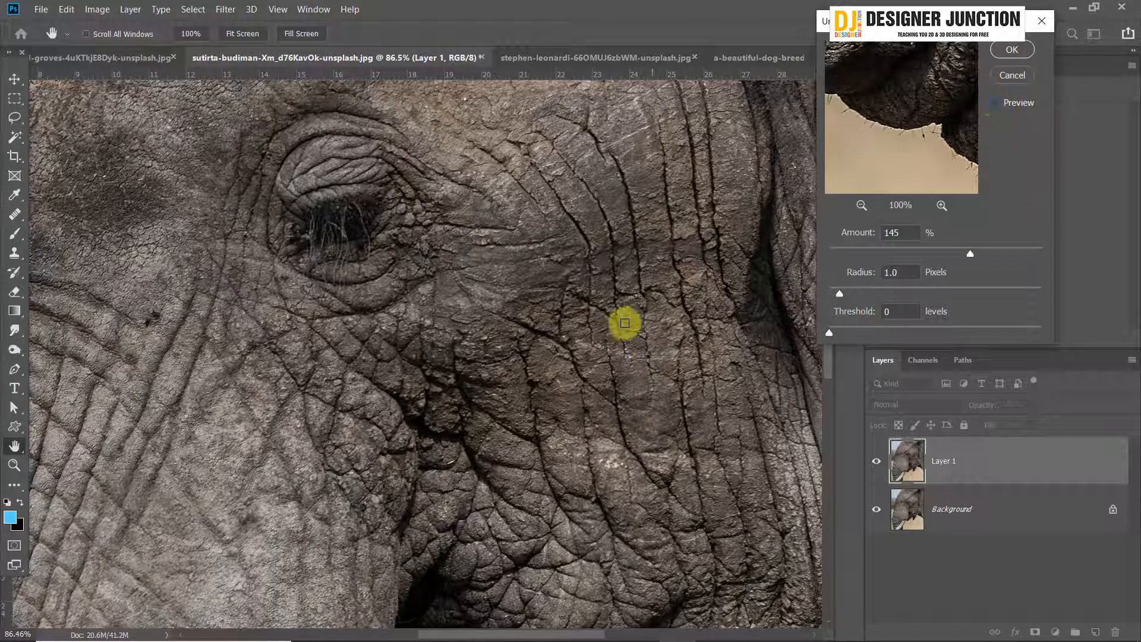
{"action": "left_click", "coordinate": [994, 103]}
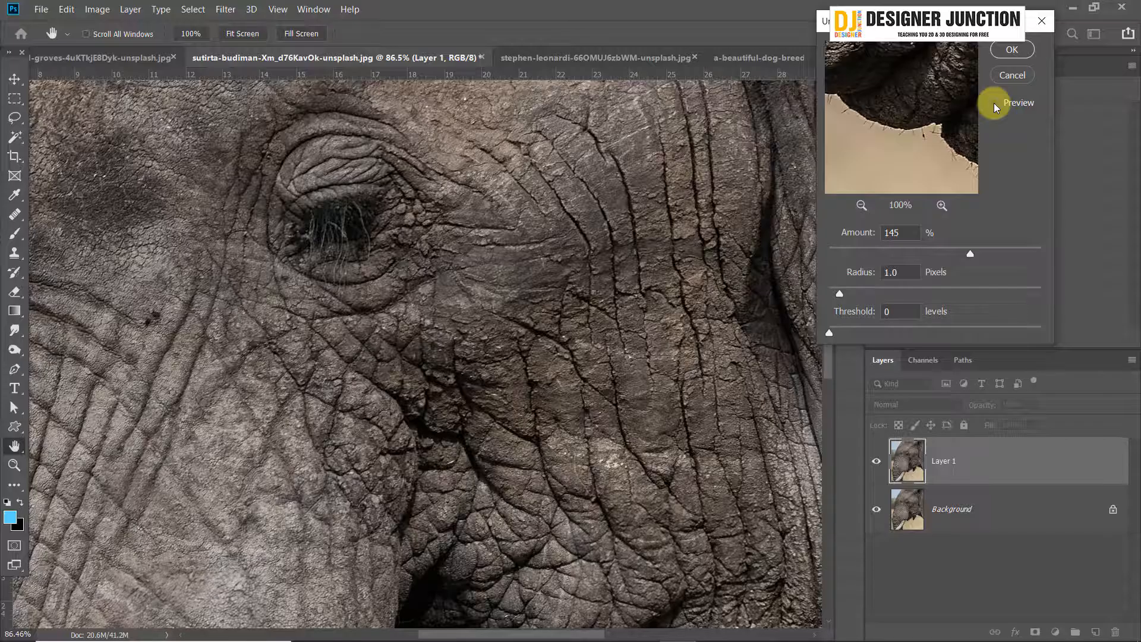
{"action": "left_click", "coordinate": [994, 102]}
{"action": "left_click", "coordinate": [994, 102]}
Try a 15.2-pixel radius, and apply the Unsharp Mask with an amount of 163% and a radius of 1.0 pixel
{"action": "left_click_drag", "start_coordinate": [972, 254], "coordinate": [980, 254]}
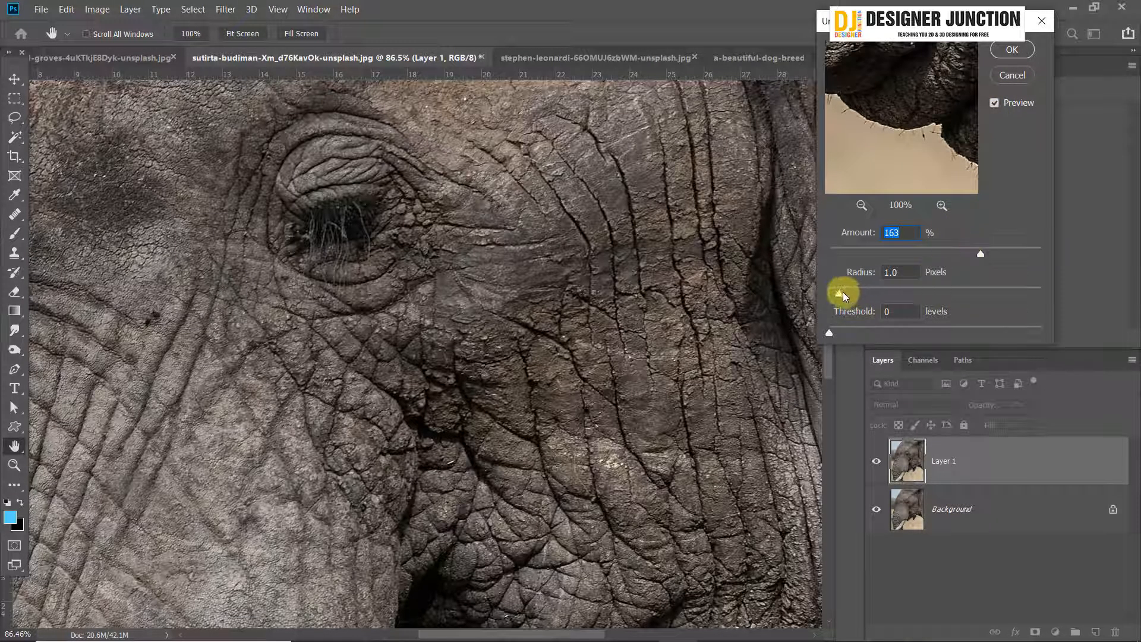
{"action": "left_click_drag", "start_coordinate": [840, 293], "coordinate": [920, 297]}
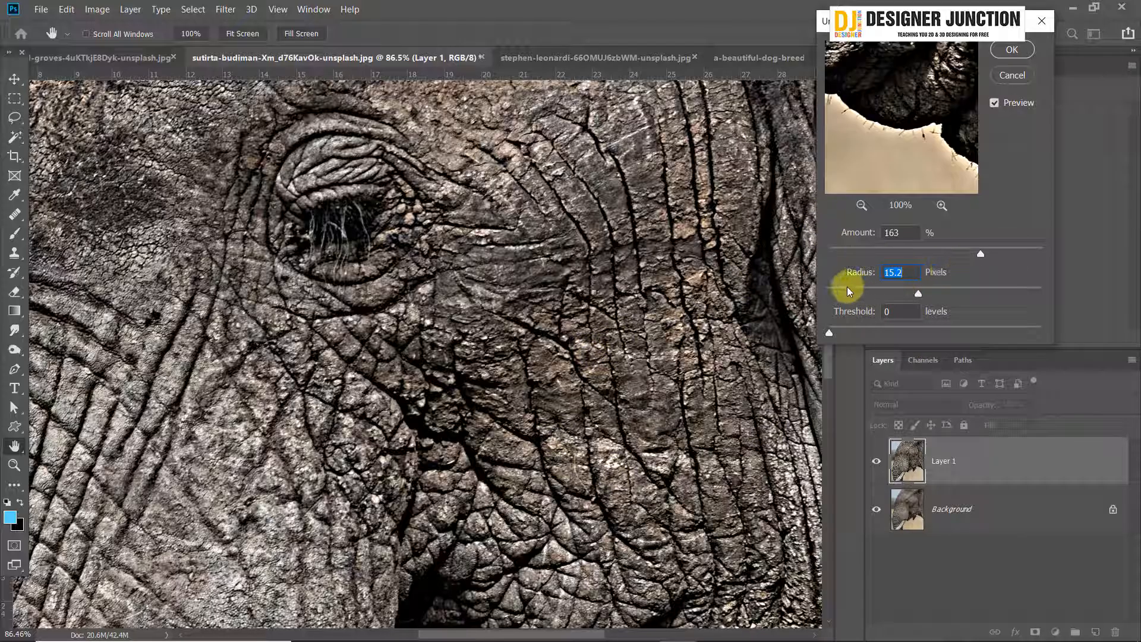
{"action": "left_click_drag", "start_coordinate": [847, 288], "coordinate": [839, 293]}
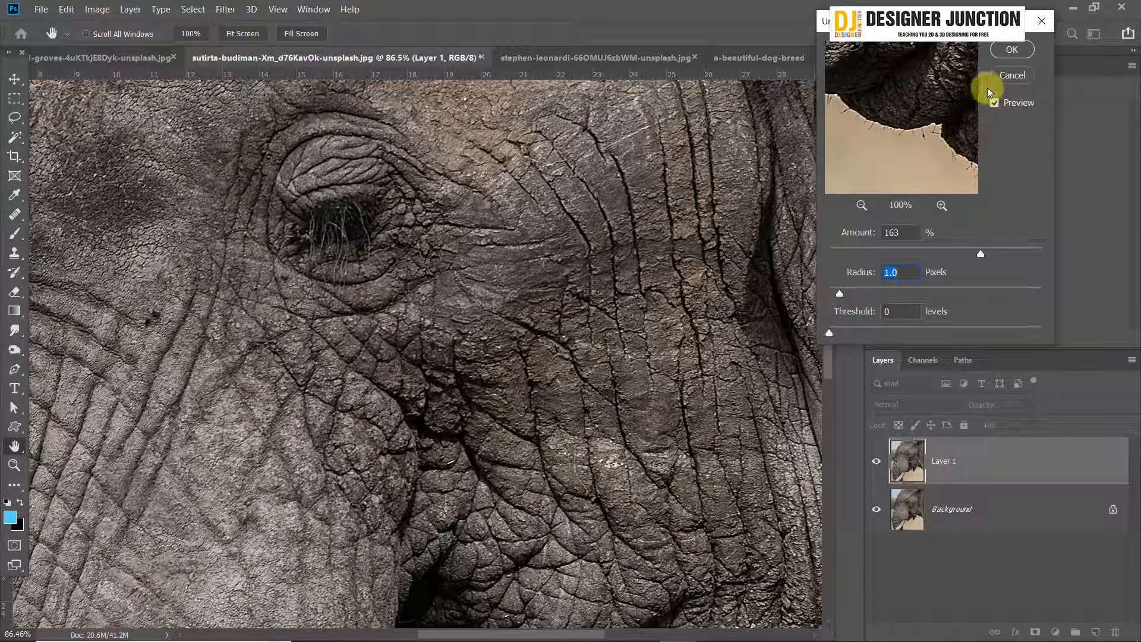
{"action": "left_click", "coordinate": [1012, 50]}
{"action": "key", "text": "v"}
Compare the elephant's head with and without the Unsharp Mask by toggling Layer 1's visibility
{"action": "key", "text": "ctrl+0"}
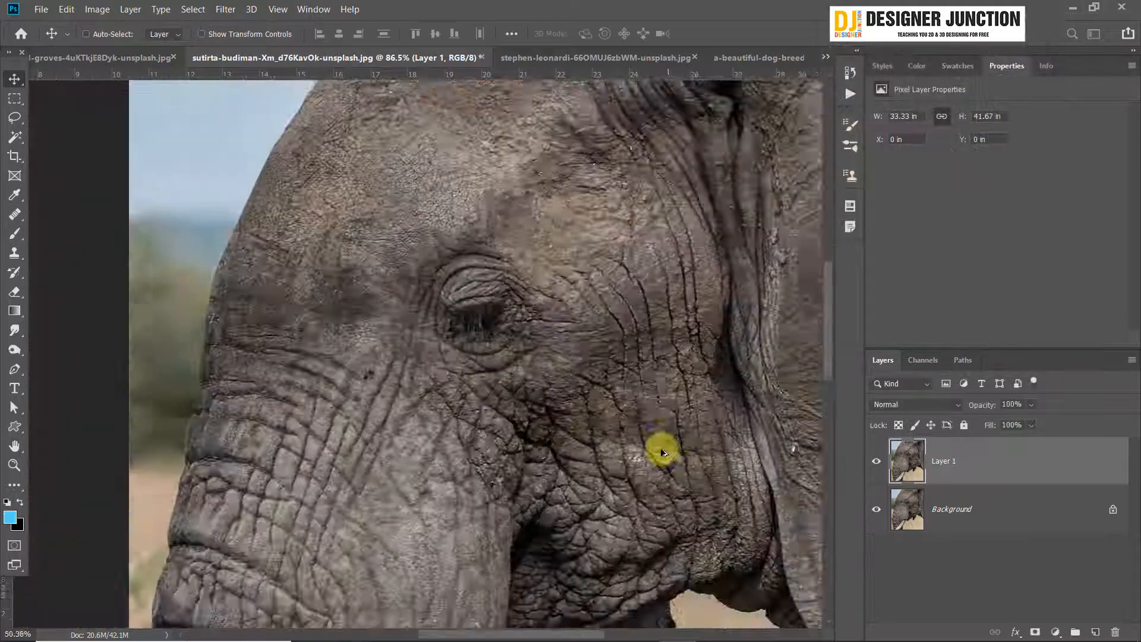
{"action": "scroll", "coordinate": [484, 262], "scroll_direction": "up", "scroll_amount": 3}
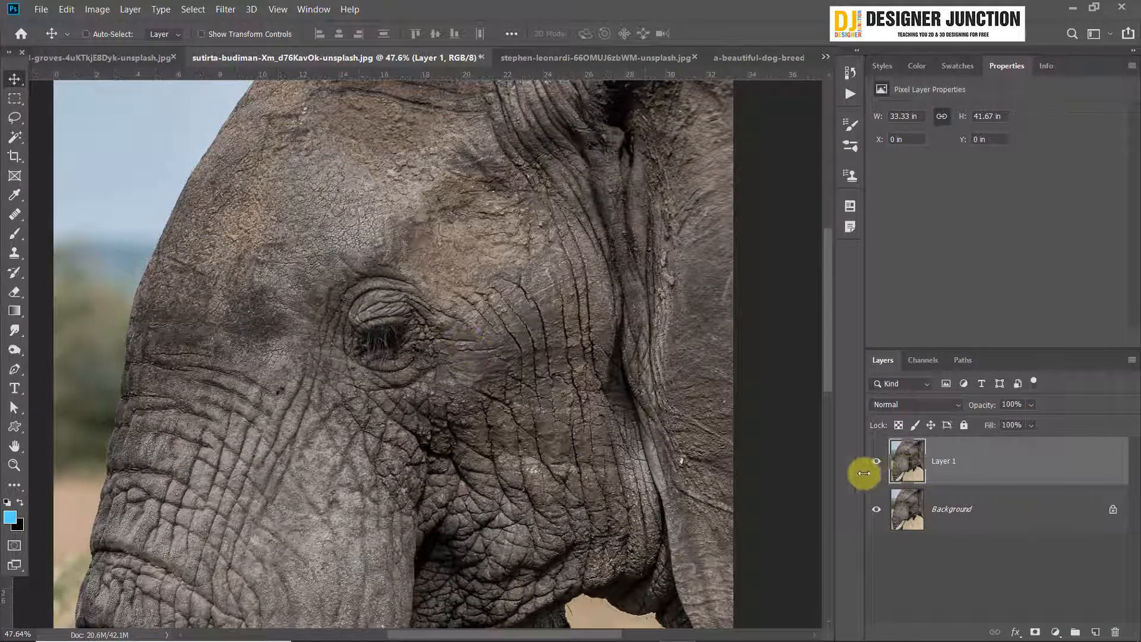
{"action": "left_click", "coordinate": [882, 465]}
{"action": "left_click", "coordinate": [882, 465]}
{"action": "left_click", "coordinate": [883, 465]}
{"action": "left_click", "coordinate": [882, 465]}
Compare the cracked forehead skin above the elephant's eye up close by toggling Layer 1's visibility
{"action": "scroll", "coordinate": [181, 225], "scroll_direction": "up", "scroll_amount": 3}
{"action": "scroll", "coordinate": [315, 245], "scroll_direction": "up", "scroll_amount": 3}
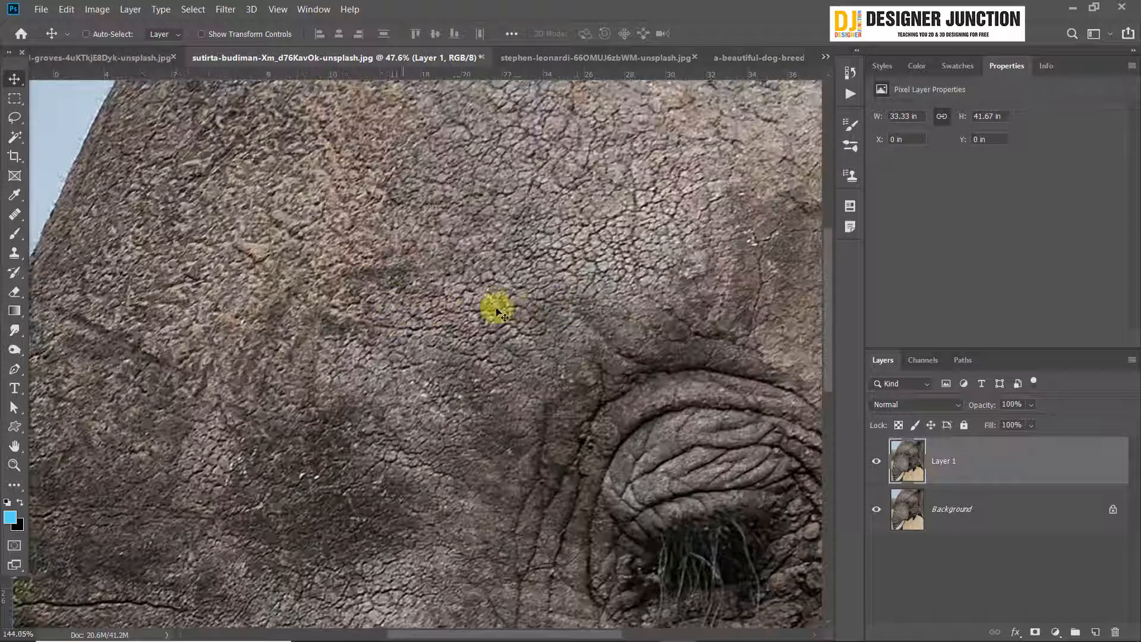
{"action": "left_click", "coordinate": [872, 467]}
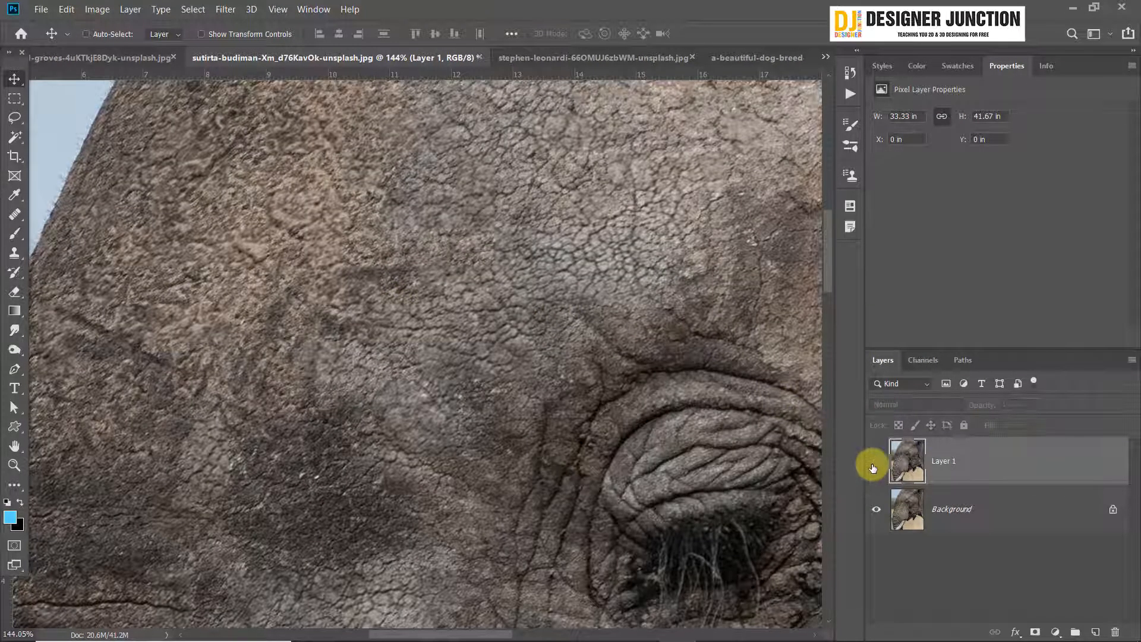
{"action": "left_click", "coordinate": [872, 467]}
{"action": "left_click", "coordinate": [872, 468]}
{"action": "left_click", "coordinate": [872, 467]}
Examine the sharpened elephant as a whole and its eye and lashes up close
{"action": "scroll", "coordinate": [604, 409], "scroll_direction": "down", "scroll_amount": 9}
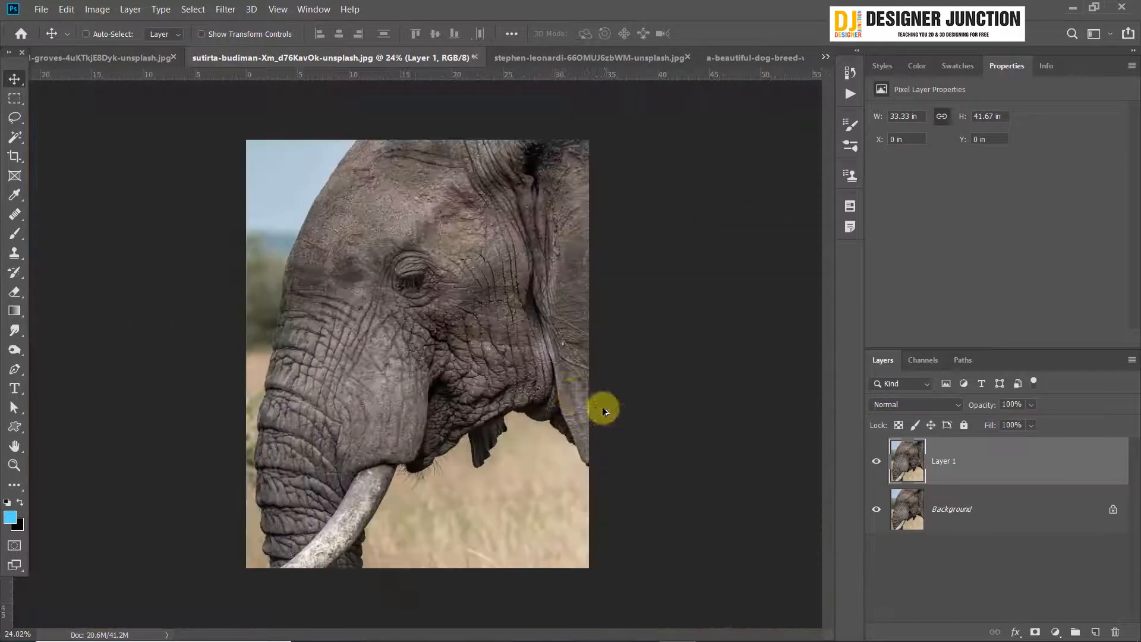
{"action": "scroll", "coordinate": [362, 237], "scroll_direction": "up", "scroll_amount": 4}
{"action": "scroll", "coordinate": [375, 255], "scroll_direction": "down", "scroll_amount": 2}
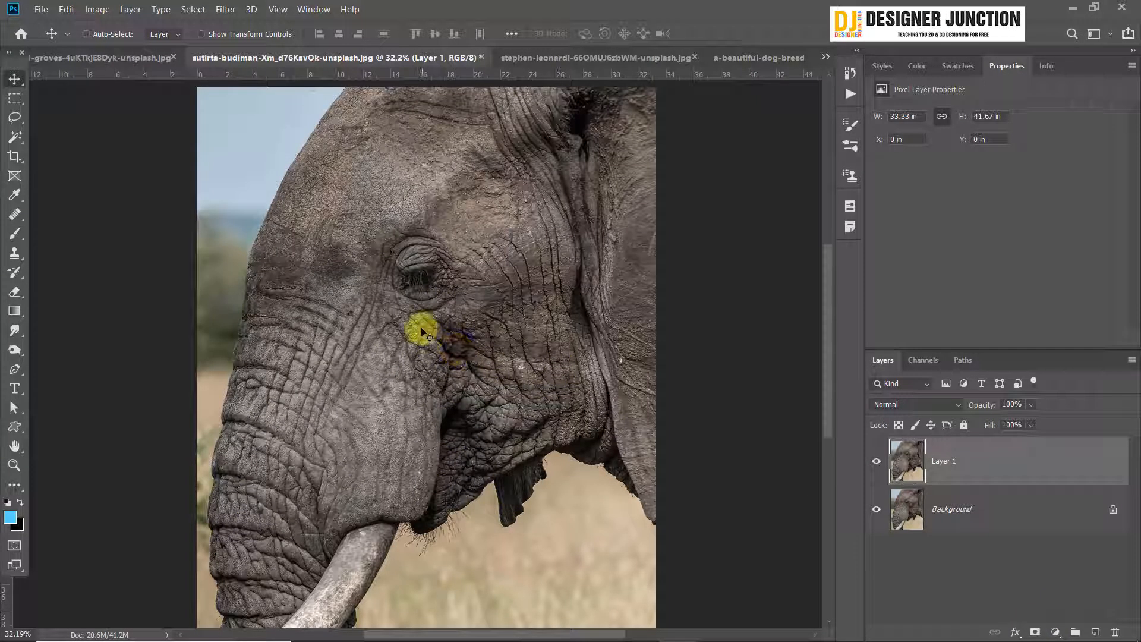
{"action": "scroll", "coordinate": [412, 250], "scroll_direction": "up", "scroll_amount": 5}
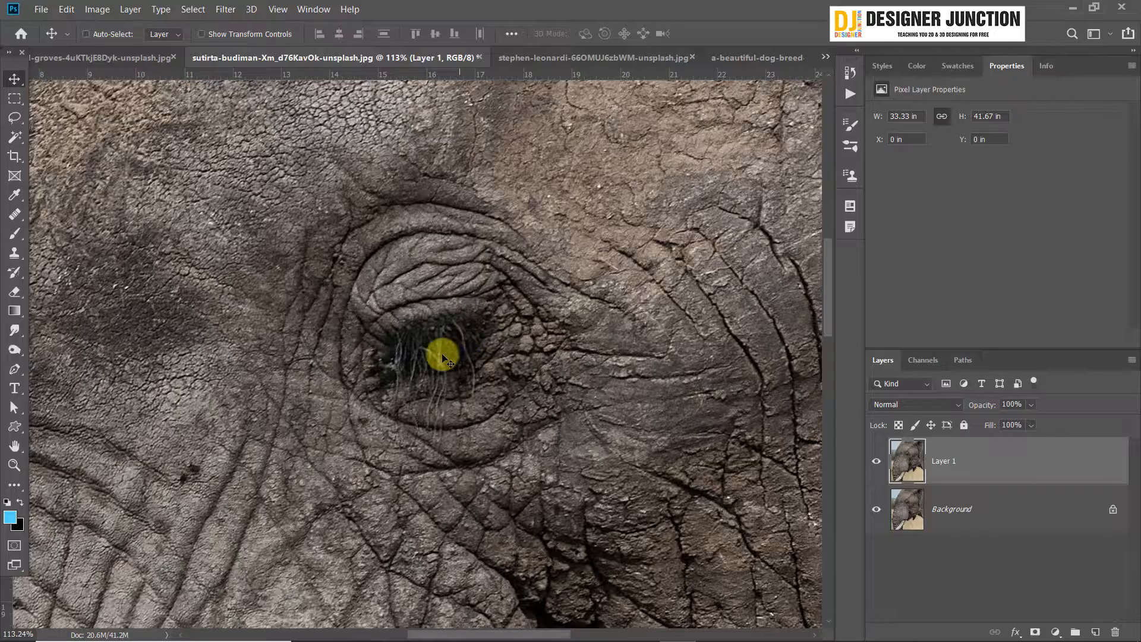
{"action": "scroll", "coordinate": [460, 344], "scroll_direction": "down", "scroll_amount": 5}
{"action": "scroll", "coordinate": [429, 385], "scroll_direction": "down", "scroll_amount": 1}
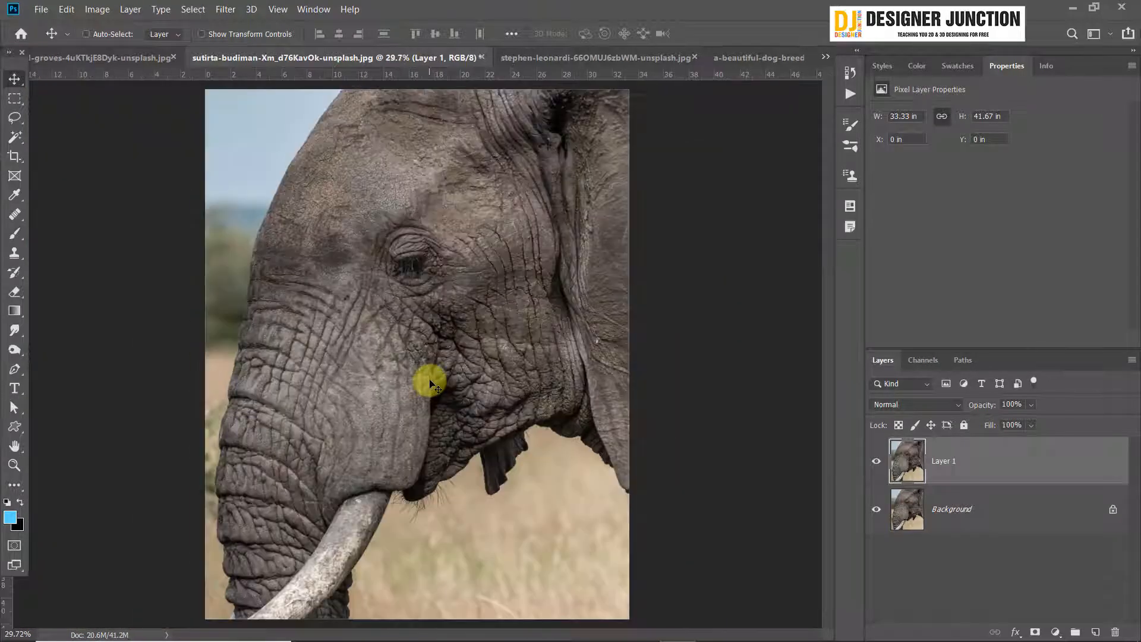
Switch to the pavilion photo and duplicate its Background layer
{"action": "left_click", "coordinate": [558, 56]}
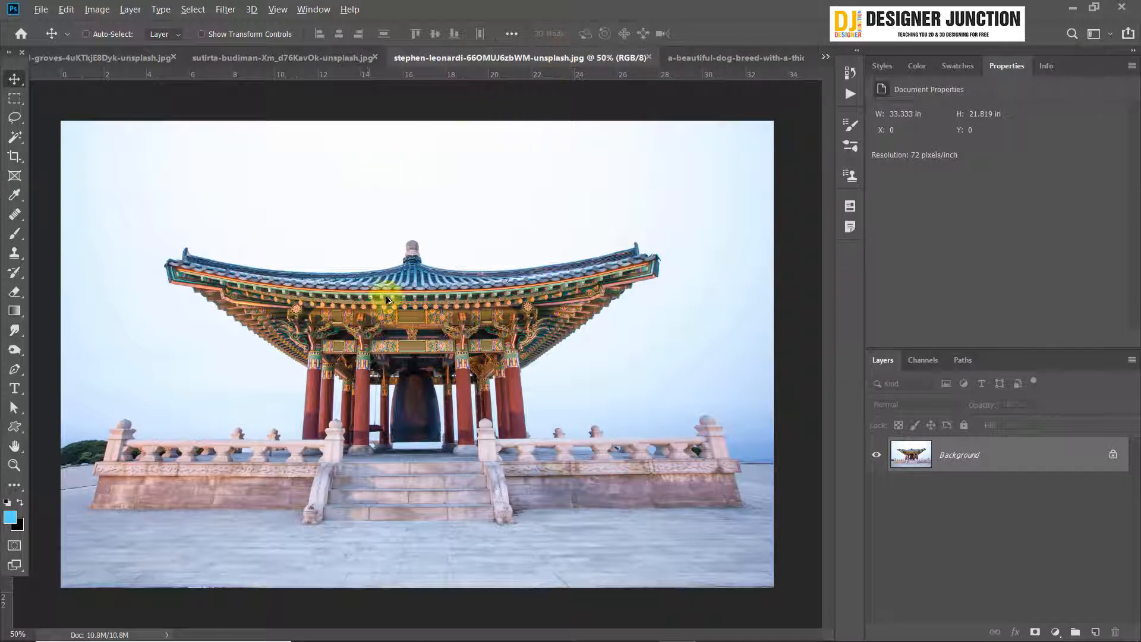
{"action": "scroll", "coordinate": [410, 339], "scroll_direction": "up", "scroll_amount": 3}
{"action": "scroll", "coordinate": [419, 341], "scroll_direction": "up", "scroll_amount": 2}
{"action": "scroll", "coordinate": [422, 339], "scroll_direction": "down", "scroll_amount": 6}
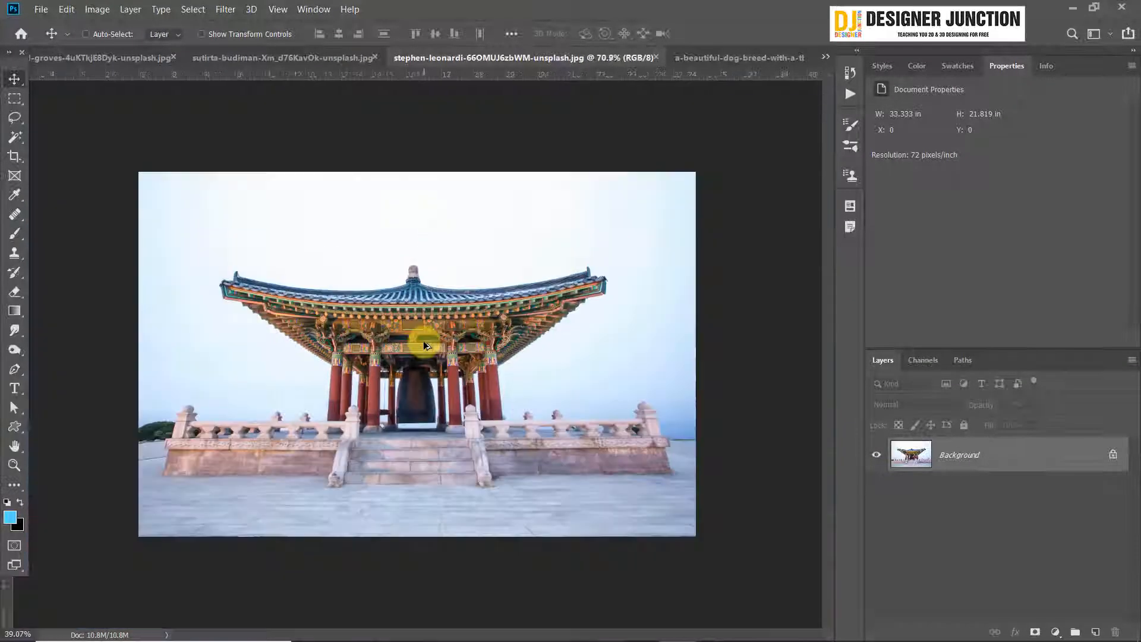
{"action": "scroll", "coordinate": [423, 341], "scroll_direction": "up", "scroll_amount": 1}
{"action": "scroll", "coordinate": [423, 340], "scroll_direction": "up", "scroll_amount": 1}
{"action": "key", "text": "ctrl+j"}
Open the duplicate in the Camera Raw Filter's Detail settings and show the pavilion before and after side by side at 66.7%
{"action": "left_click", "coordinate": [225, 9]}
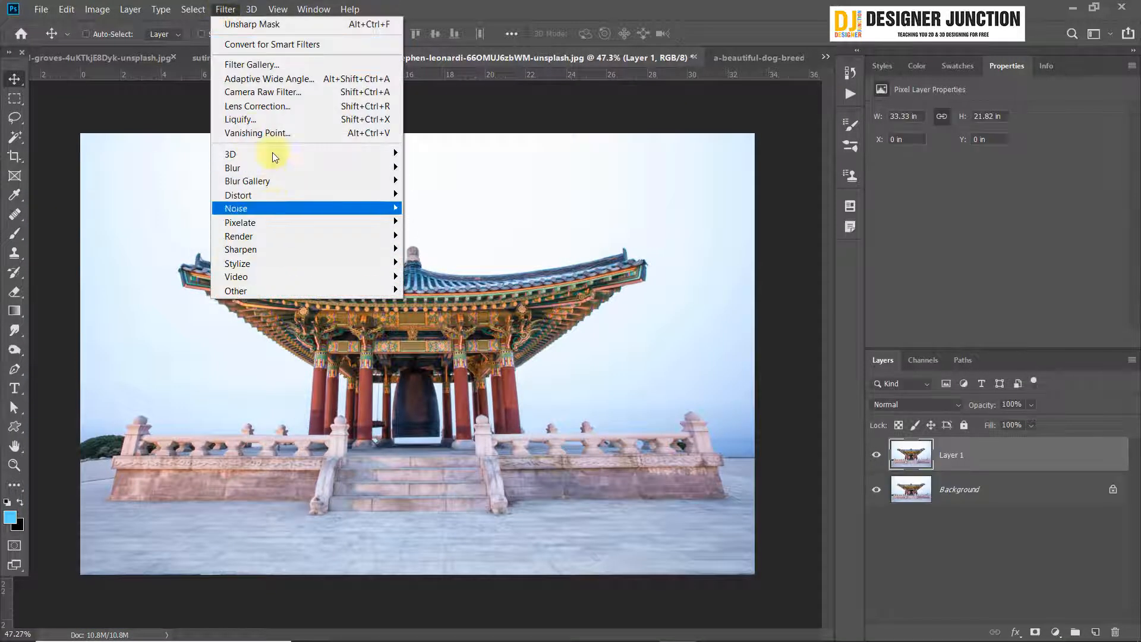
{"action": "left_click", "coordinate": [254, 93]}
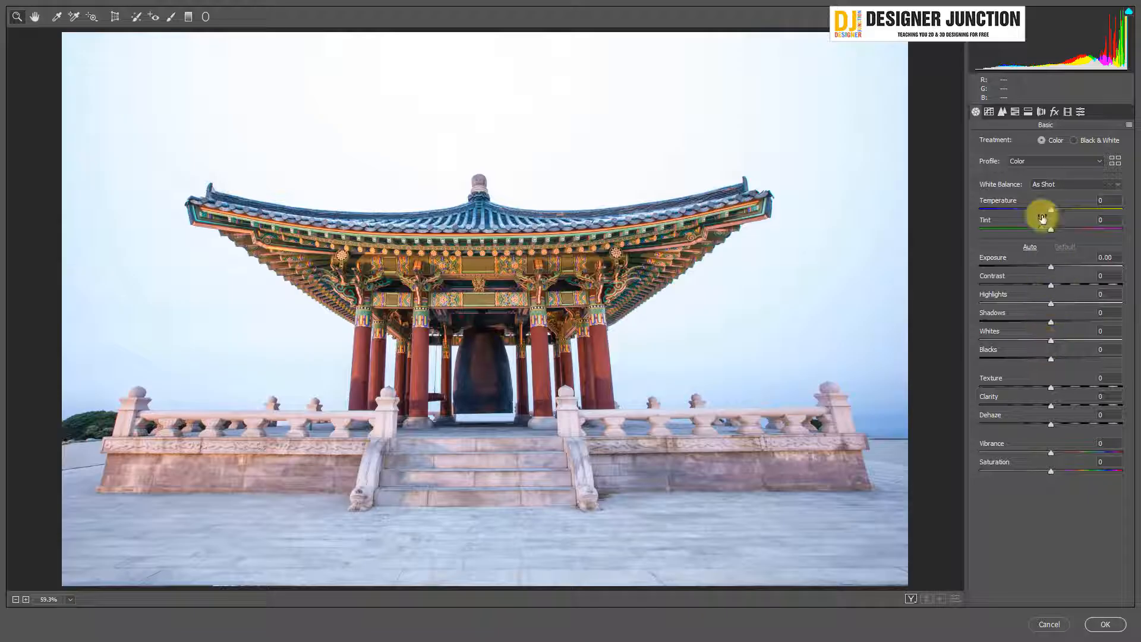
{"action": "left_click", "coordinate": [1002, 111]}
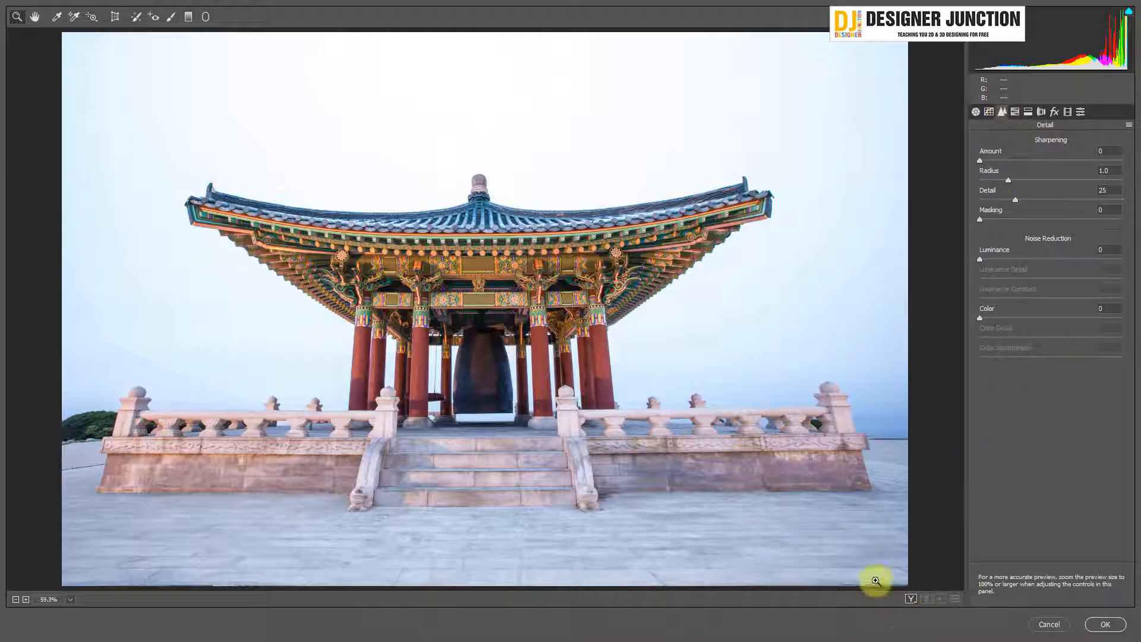
{"action": "left_click", "coordinate": [911, 599]}
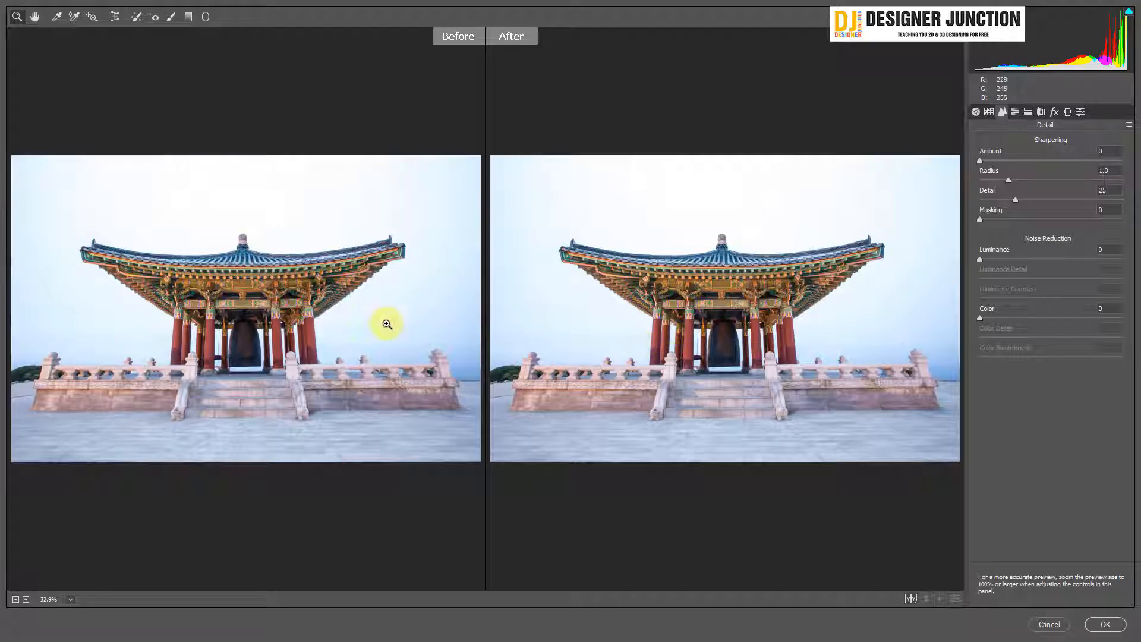
{"action": "left_click", "coordinate": [726, 285]}
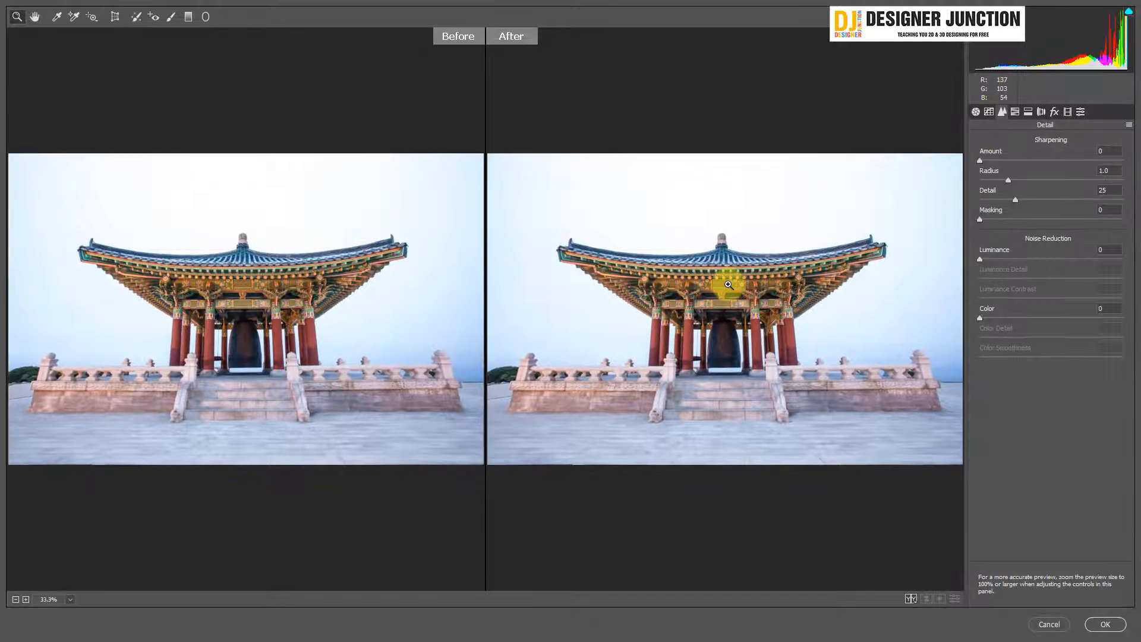
{"action": "left_click", "coordinate": [726, 285]}
{"action": "left_click", "coordinate": [694, 290]}
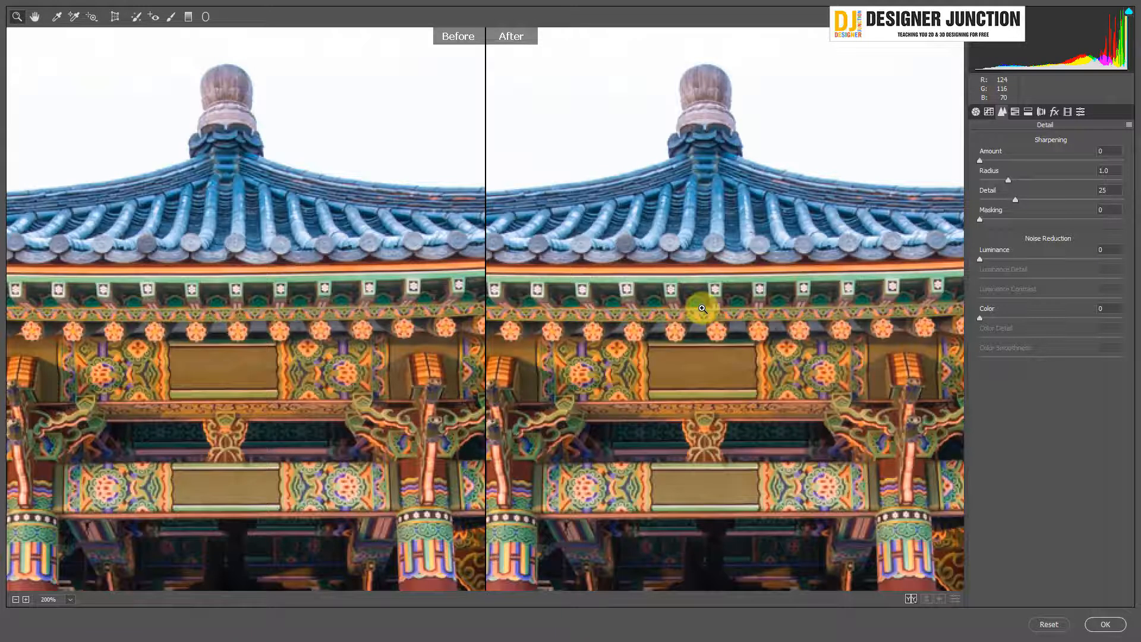
{"action": "left_click", "coordinate": [702, 308], "text": "alt"}
{"action": "left_click", "coordinate": [702, 308], "text": "alt"}
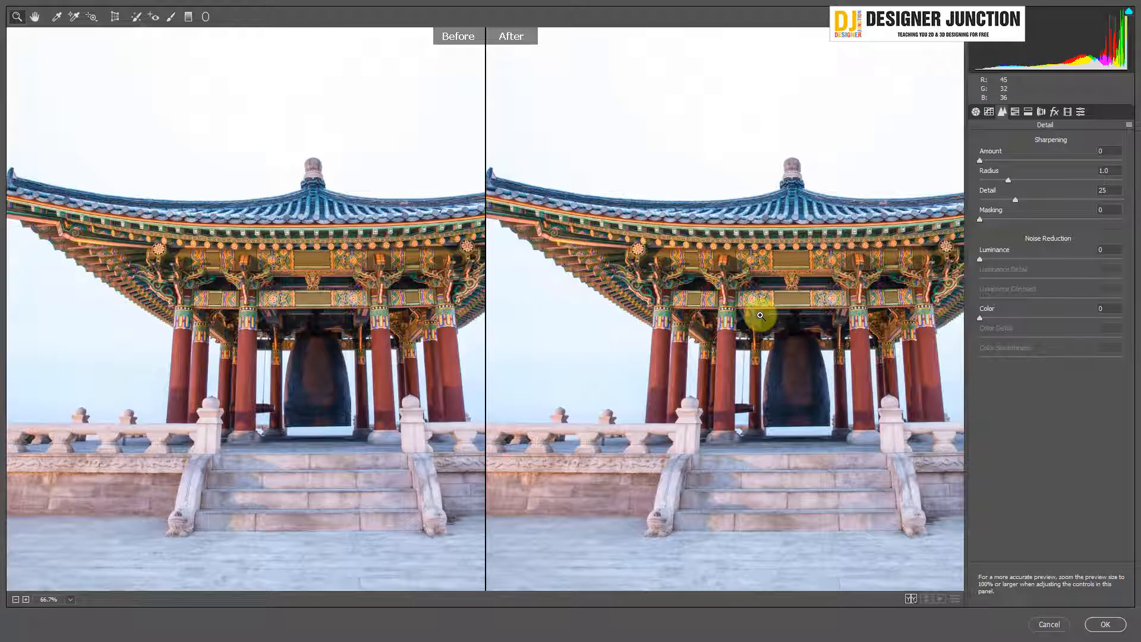
{"action": "left_click_drag", "start_coordinate": [788, 315], "coordinate": [692, 284]}
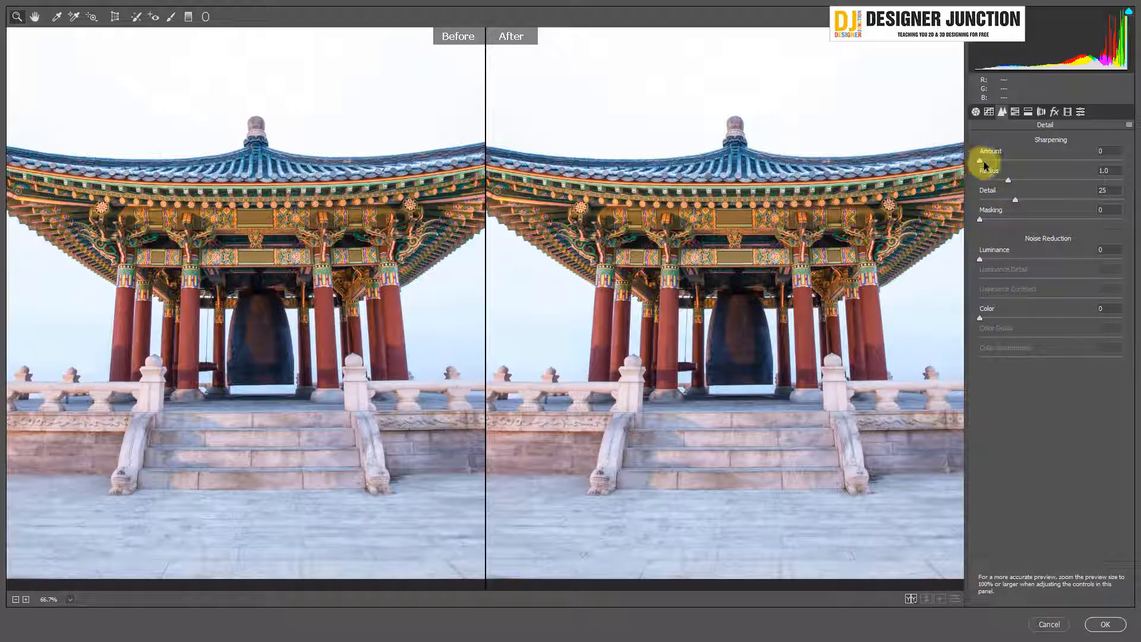
Set the Sharpening amount to 105 and the radius to 1.0, trying lower and higher values of each
{"action": "left_click_drag", "start_coordinate": [984, 166], "coordinate": [1068, 170]}
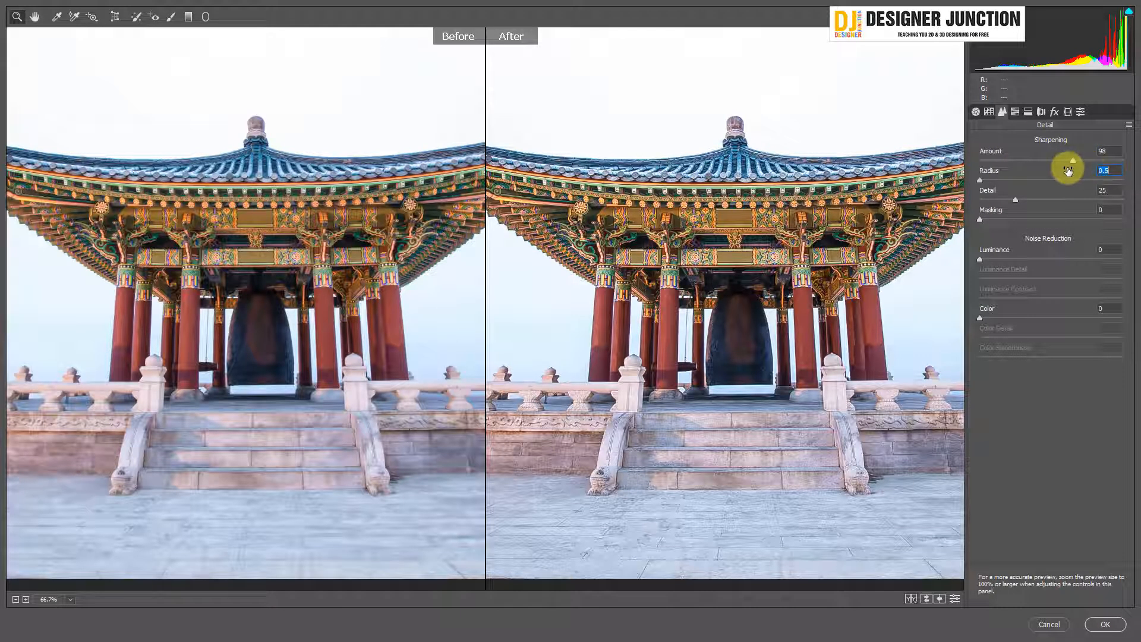
{"action": "left_click", "coordinate": [1073, 165]}
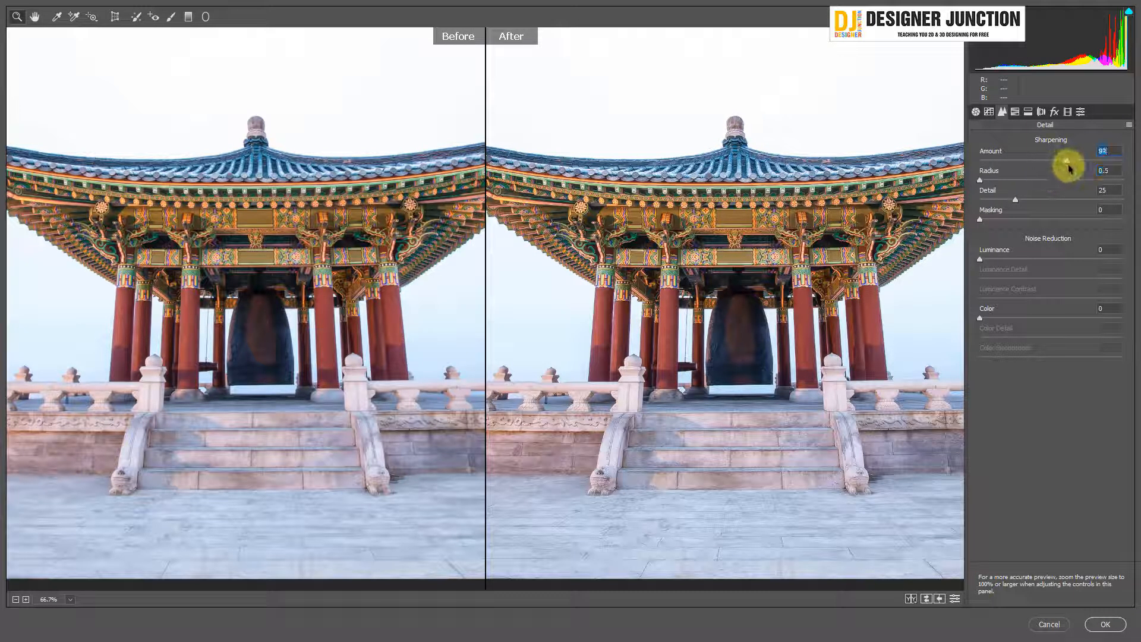
{"action": "left_click_drag", "start_coordinate": [1074, 168], "coordinate": [1076, 168]}
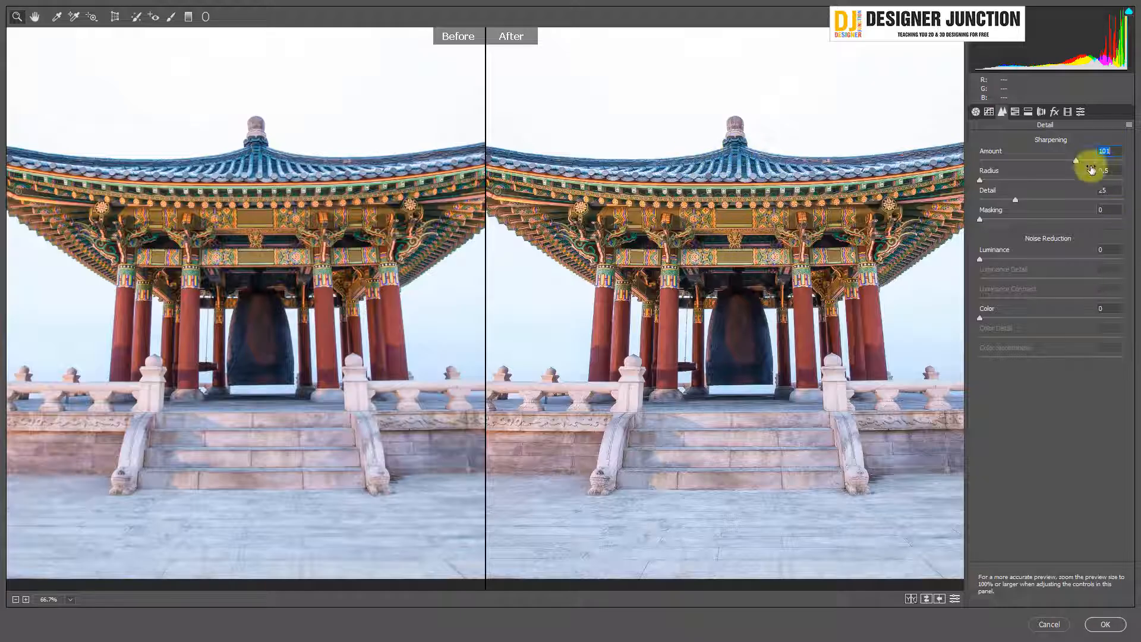
{"action": "left_click_drag", "start_coordinate": [980, 182], "coordinate": [1095, 180]}
{"action": "mouse_move", "coordinate": [1005, 186]}
{"action": "left_mouse_down"}
{"action": "mouse_move", "coordinate": [991, 183]}
{"action": "mouse_move", "coordinate": [1030, 177]}
{"action": "mouse_move", "coordinate": [1019, 189]}
{"action": "mouse_move", "coordinate": [1006, 180]}
{"action": "left_mouse_up"}
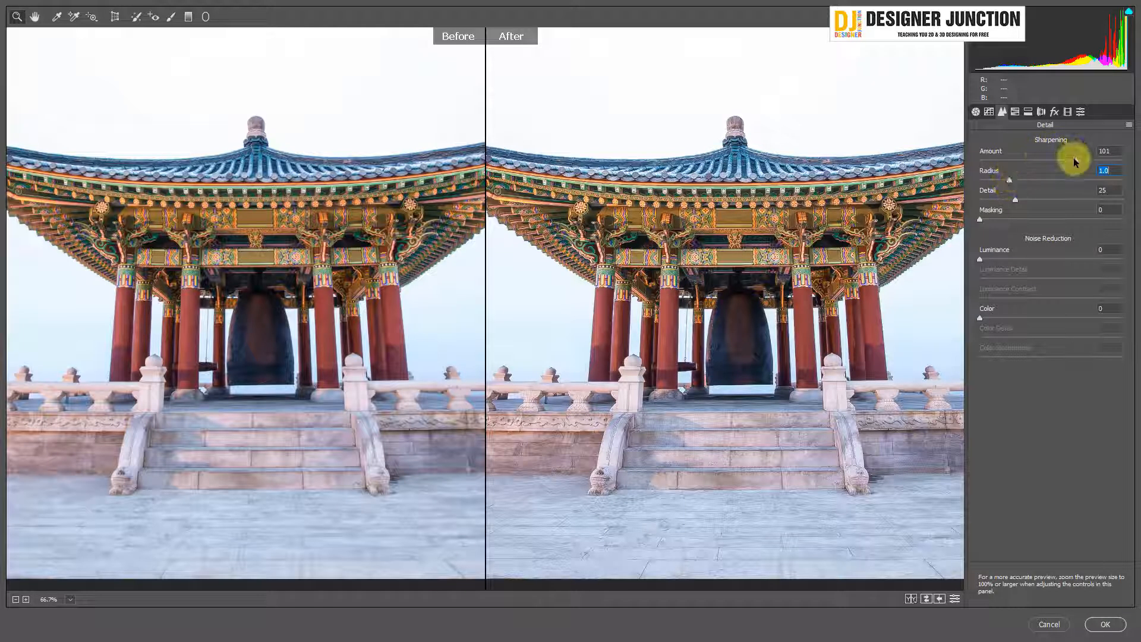
{"action": "left_click_drag", "start_coordinate": [1074, 160], "coordinate": [959, 165]}
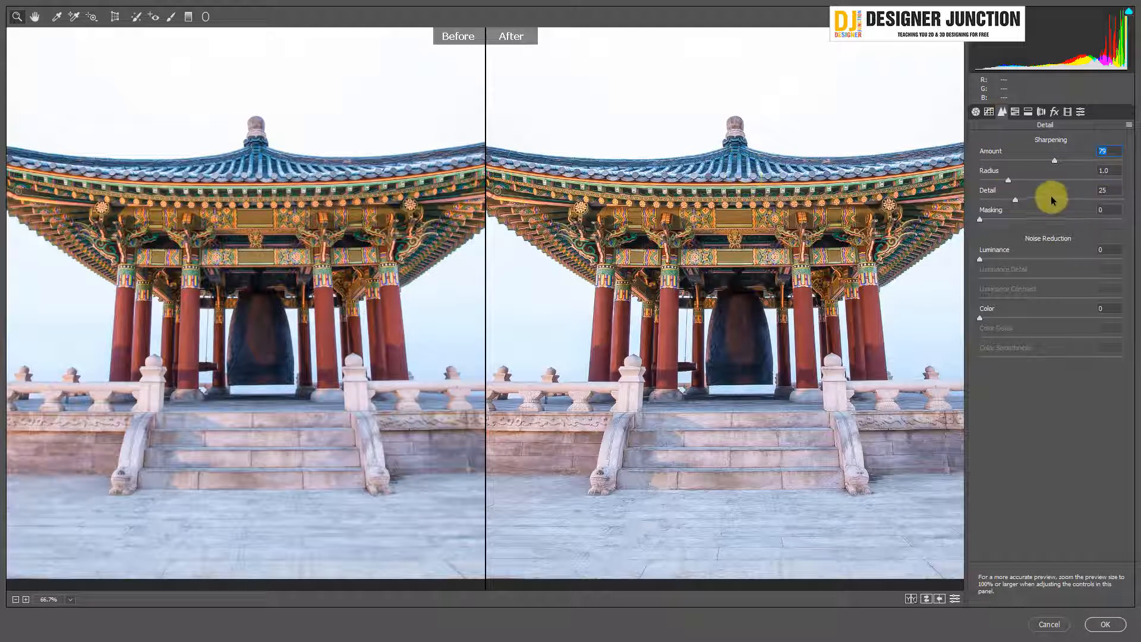
{"action": "left_click_drag", "start_coordinate": [1055, 160], "coordinate": [1076, 162]}
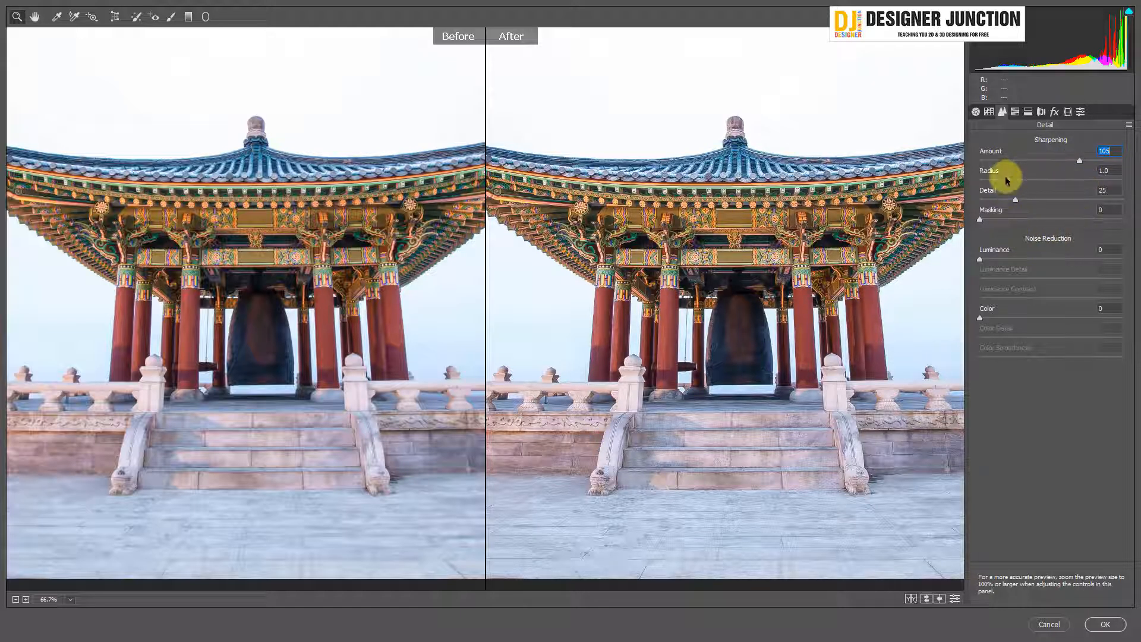
{"action": "left_click_drag", "start_coordinate": [1008, 181], "coordinate": [1080, 180]}
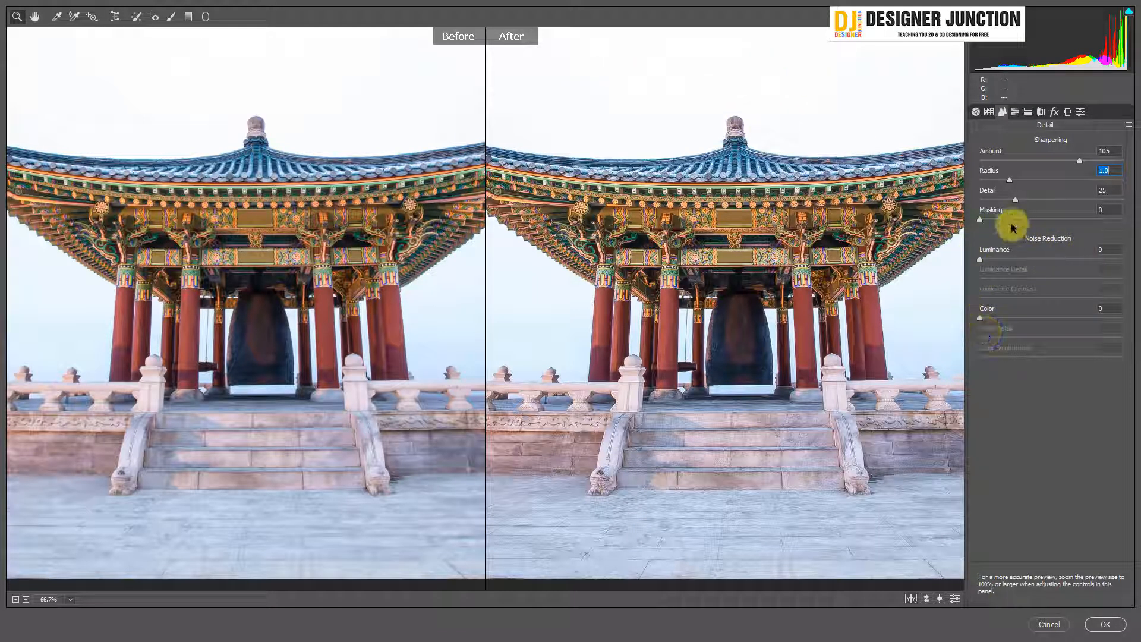
Set the Sharpening Detail to 15, and try a Masking value of 54 before returning Masking to 0
{"action": "left_click", "coordinate": [1015, 201]}
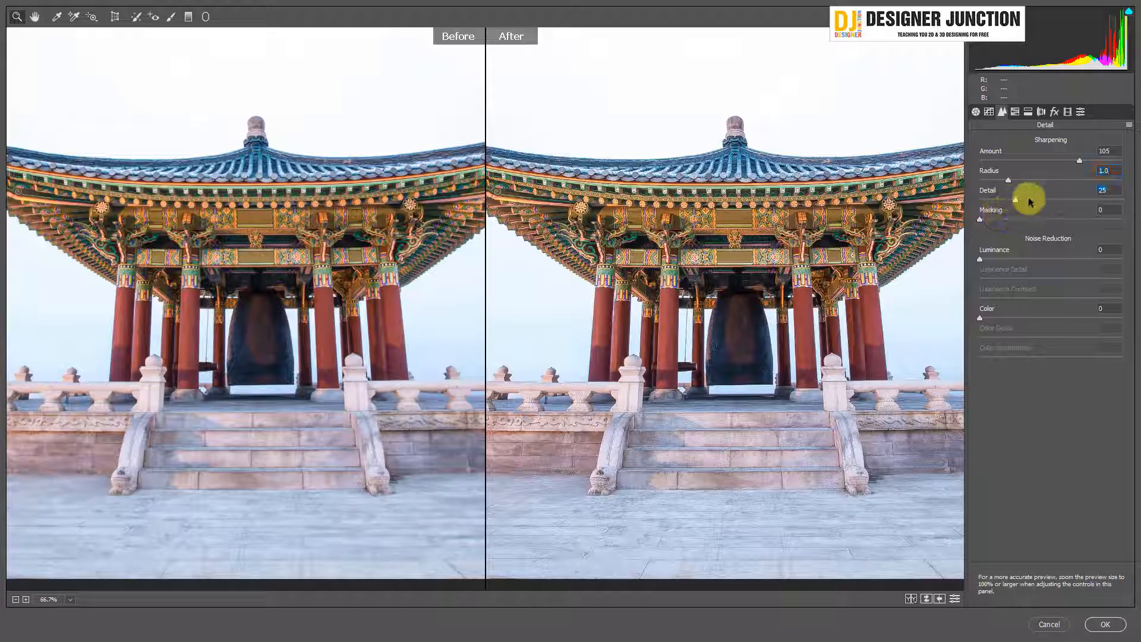
{"action": "left_click_drag", "start_coordinate": [1014, 205], "coordinate": [1008, 179]}
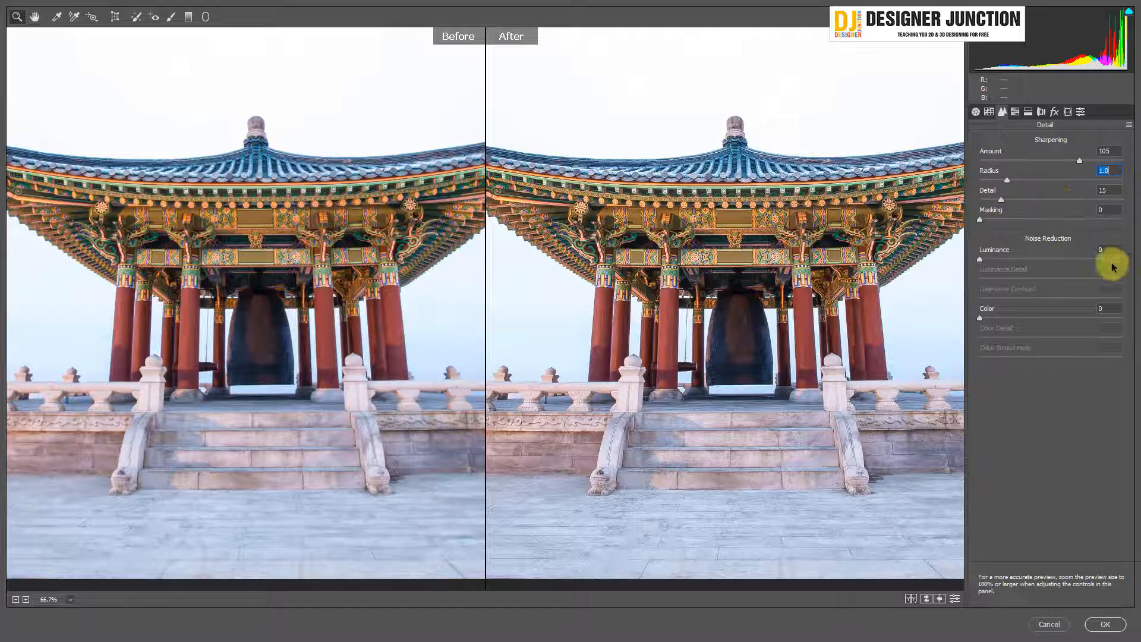
{"action": "left_click_drag", "start_coordinate": [980, 219], "coordinate": [983, 220]}
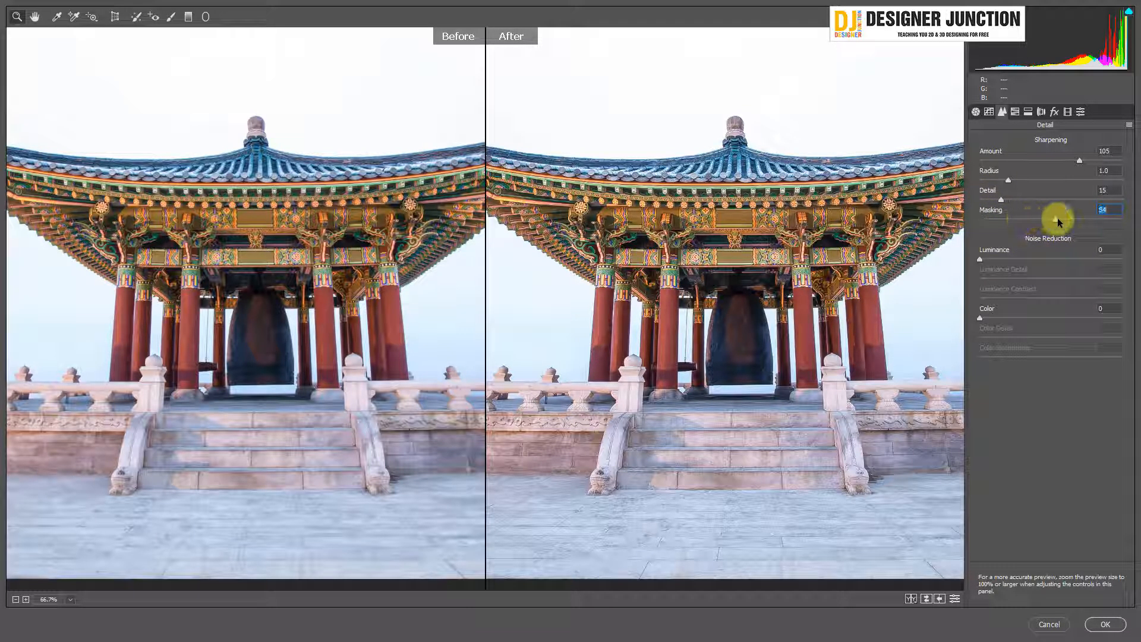
{"action": "left_click_drag", "start_coordinate": [1073, 225], "coordinate": [1061, 222]}
{"action": "left_click_drag", "start_coordinate": [1059, 220], "coordinate": [856, 229]}
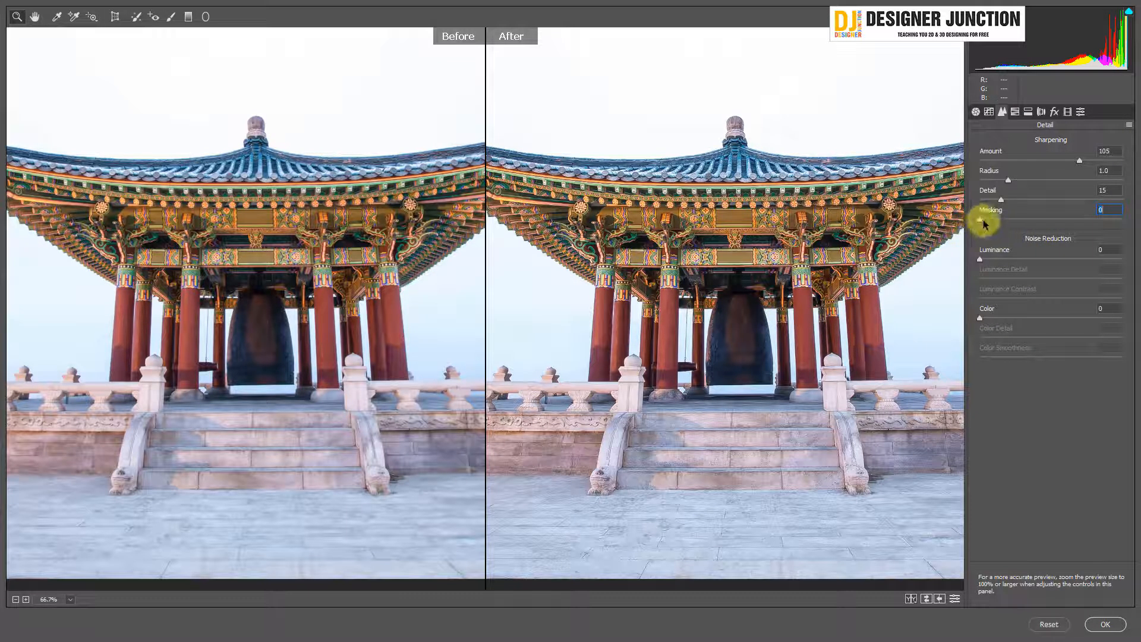
Try different Masking values with the black-and-white mask preview, set Masking to 70, and apply the Camera Raw Filter
{"action": "left_click_drag", "start_coordinate": [984, 223], "coordinate": [1018, 227]}
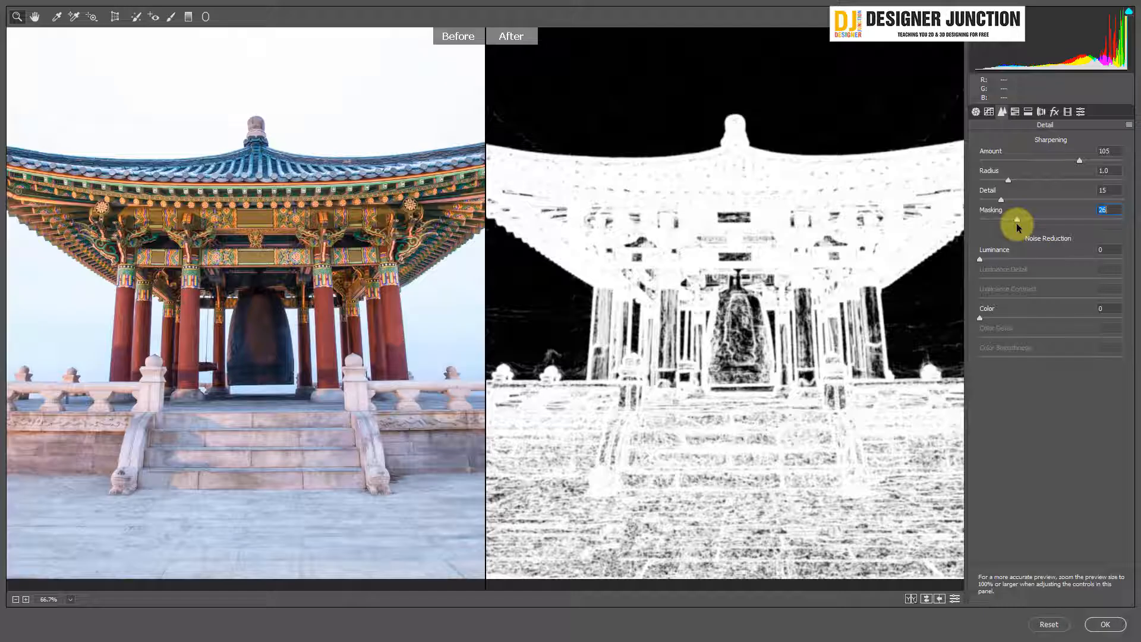
{"action": "left_click_drag", "start_coordinate": [1016, 223], "coordinate": [1011, 224]}
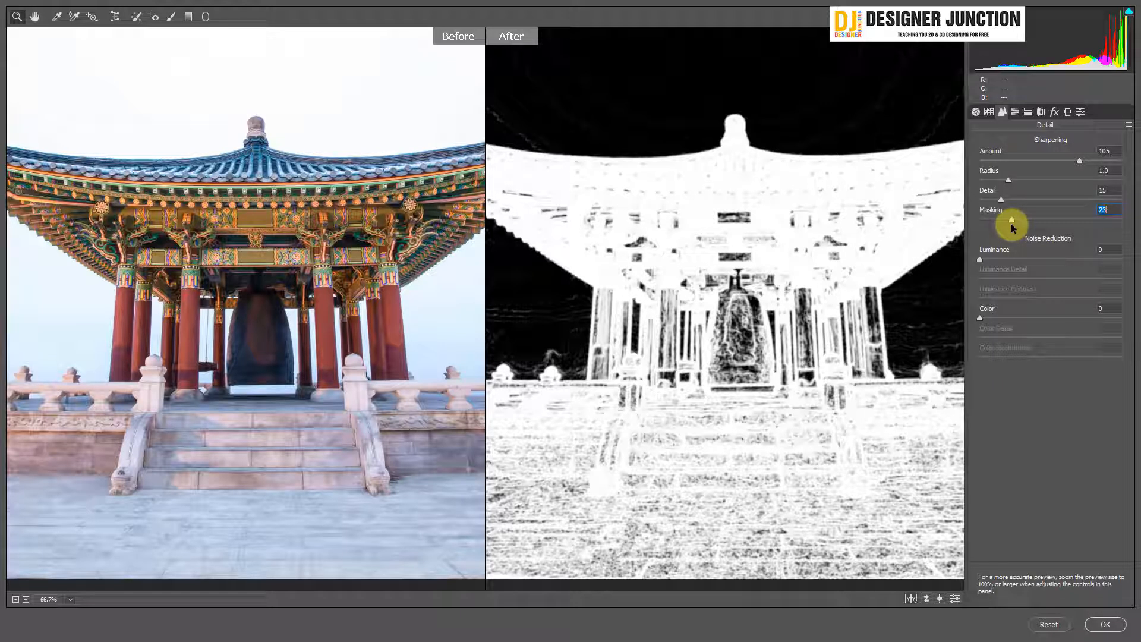
{"action": "left_click_drag", "start_coordinate": [1011, 223], "coordinate": [1014, 224]}
{"action": "left_click_drag", "start_coordinate": [998, 225], "coordinate": [1023, 219]}
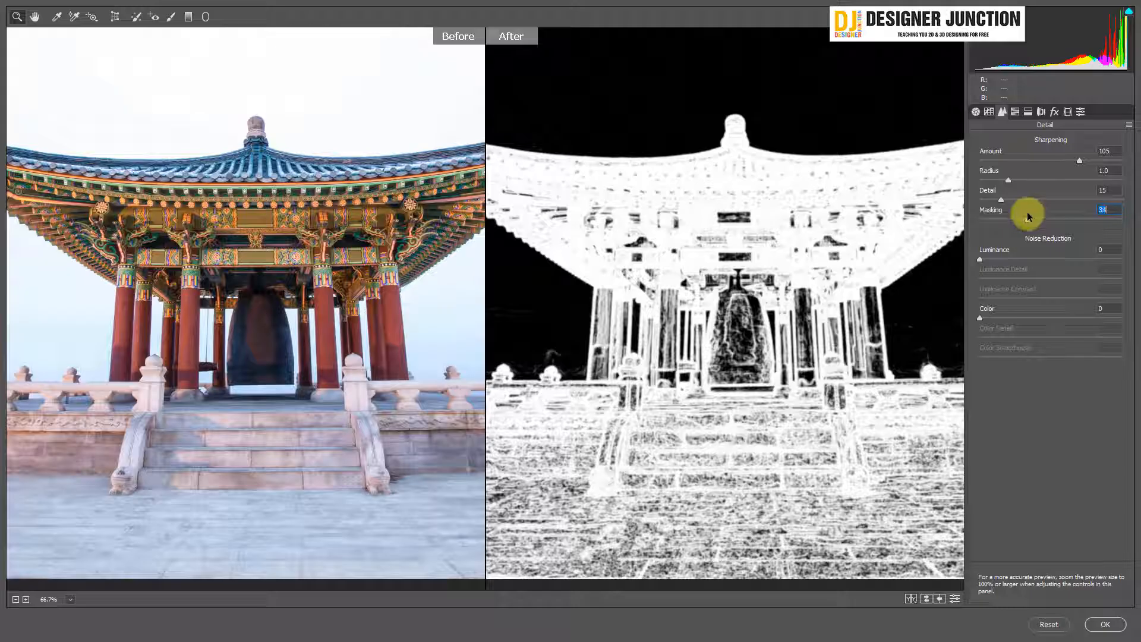
{"action": "left_click_drag", "start_coordinate": [1027, 213], "coordinate": [1098, 231]}
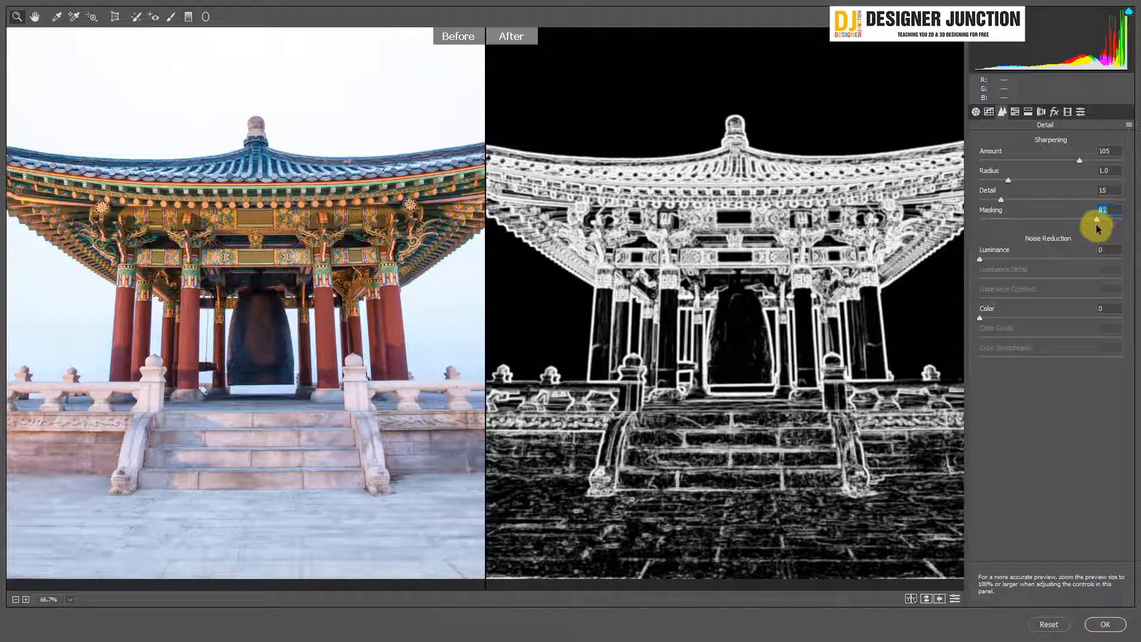
{"action": "mouse_move", "coordinate": [1099, 229]}
{"action": "left_mouse_down"}
{"action": "mouse_move", "coordinate": [1080, 219]}
{"action": "mouse_move", "coordinate": [1109, 219]}
{"action": "left_mouse_up"}
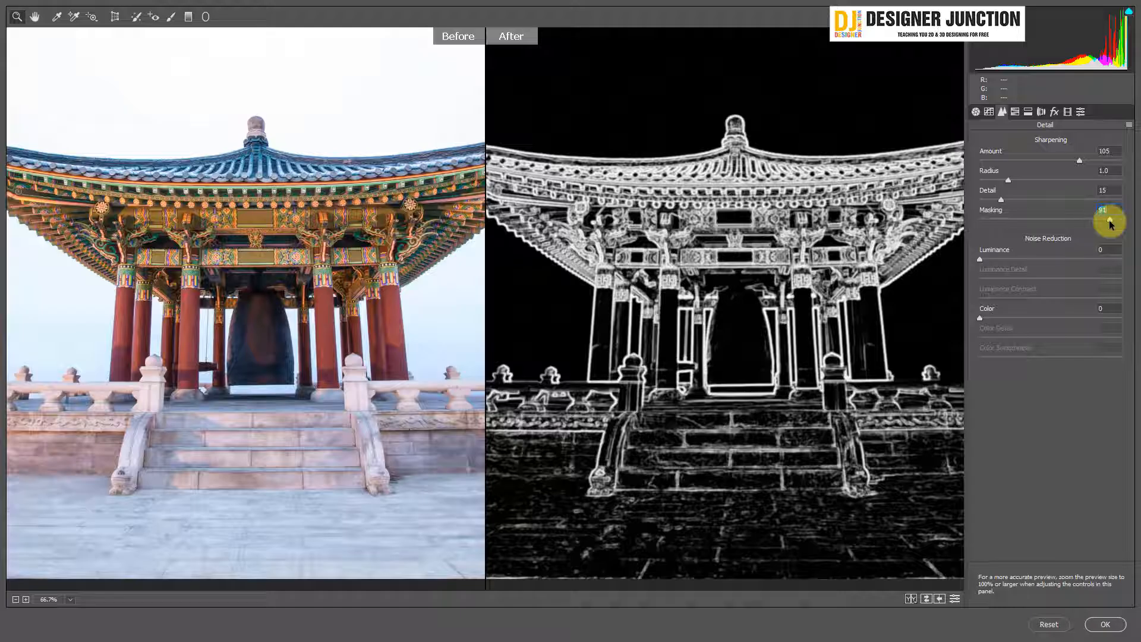
{"action": "left_click_drag", "start_coordinate": [1108, 220], "coordinate": [996, 236]}
{"action": "left_click_drag", "start_coordinate": [1013, 236], "coordinate": [1079, 228]}
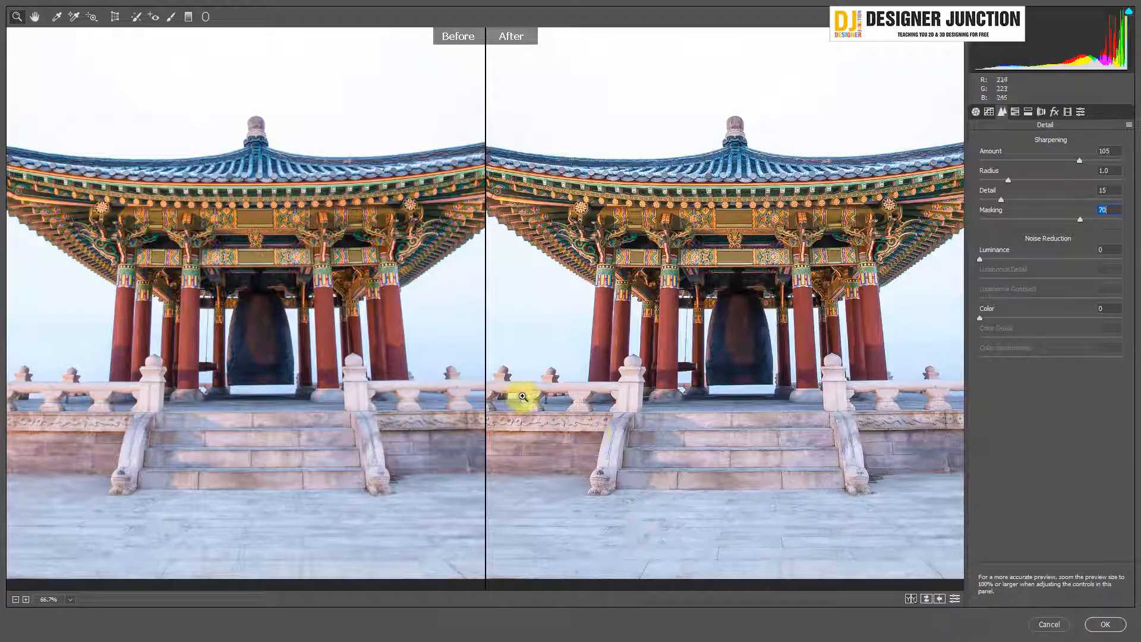
{"action": "left_click", "coordinate": [1105, 624]}
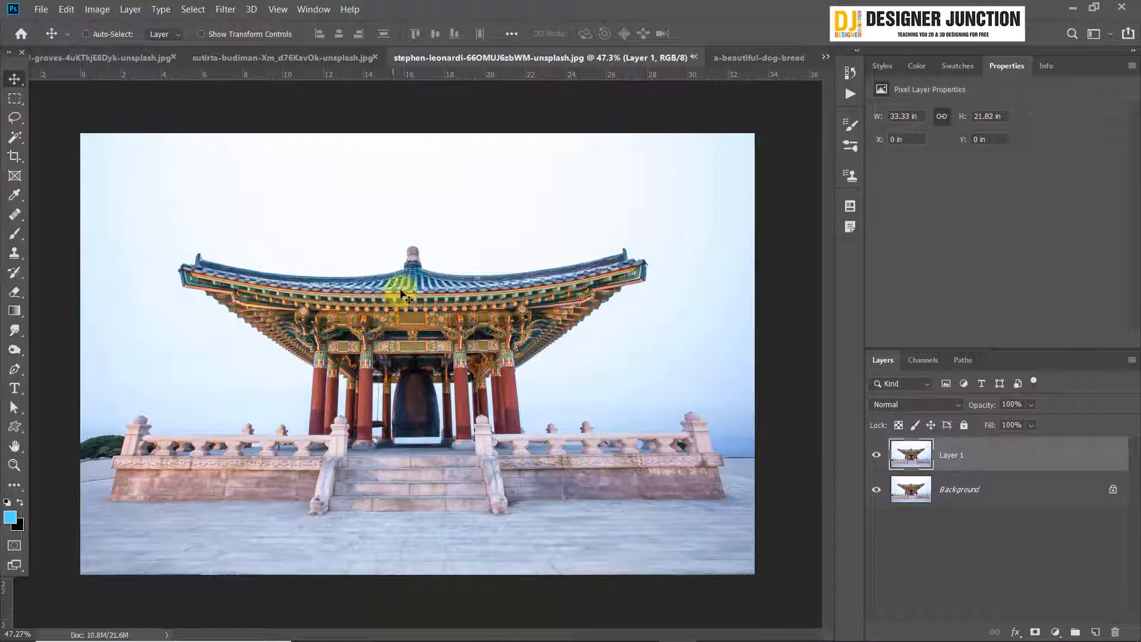
Compare the pavilion's roof tiles and eaves up close with and without the sharpening by toggling Layer 1's visibility
{"action": "scroll", "coordinate": [358, 297], "scroll_direction": "up", "scroll_amount": 8}
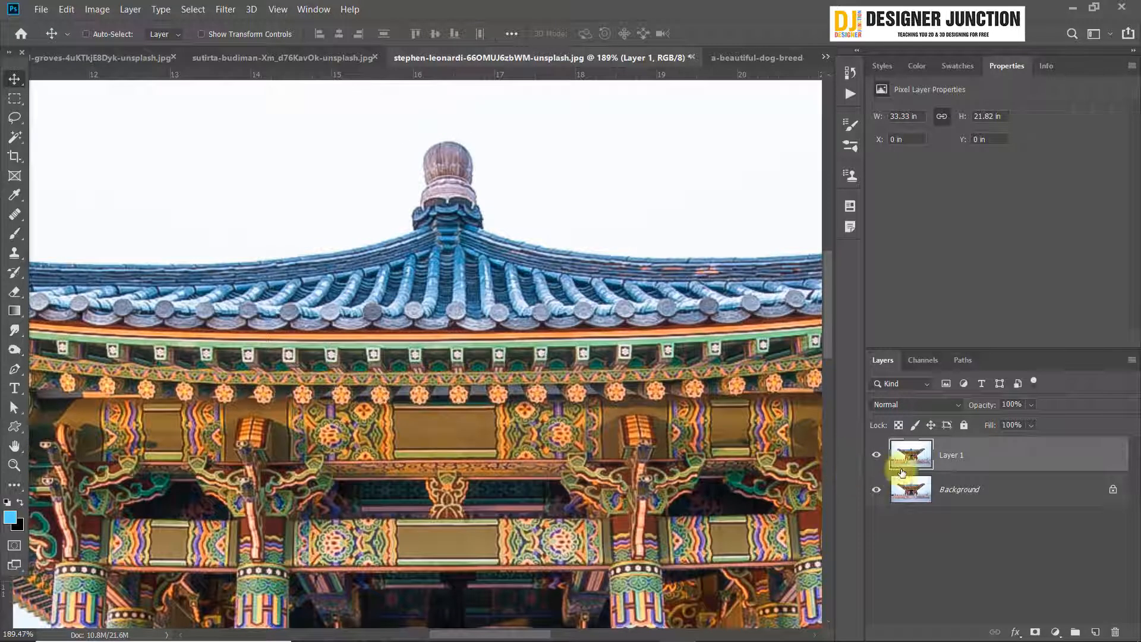
{"action": "left_click", "coordinate": [876, 455]}
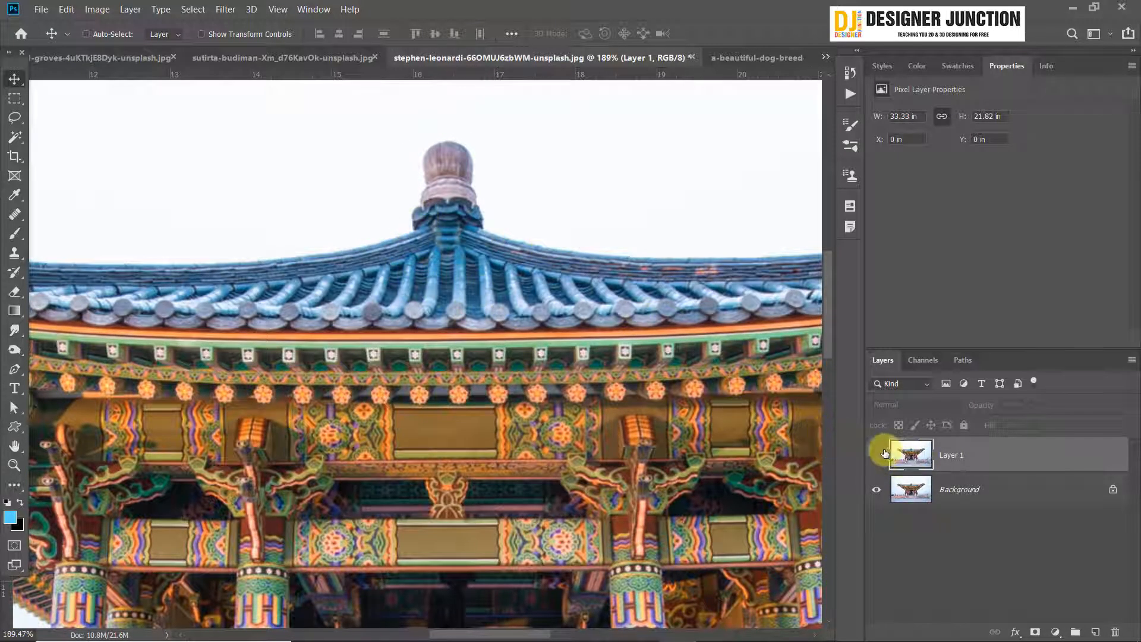
{"action": "left_click", "coordinate": [877, 455]}
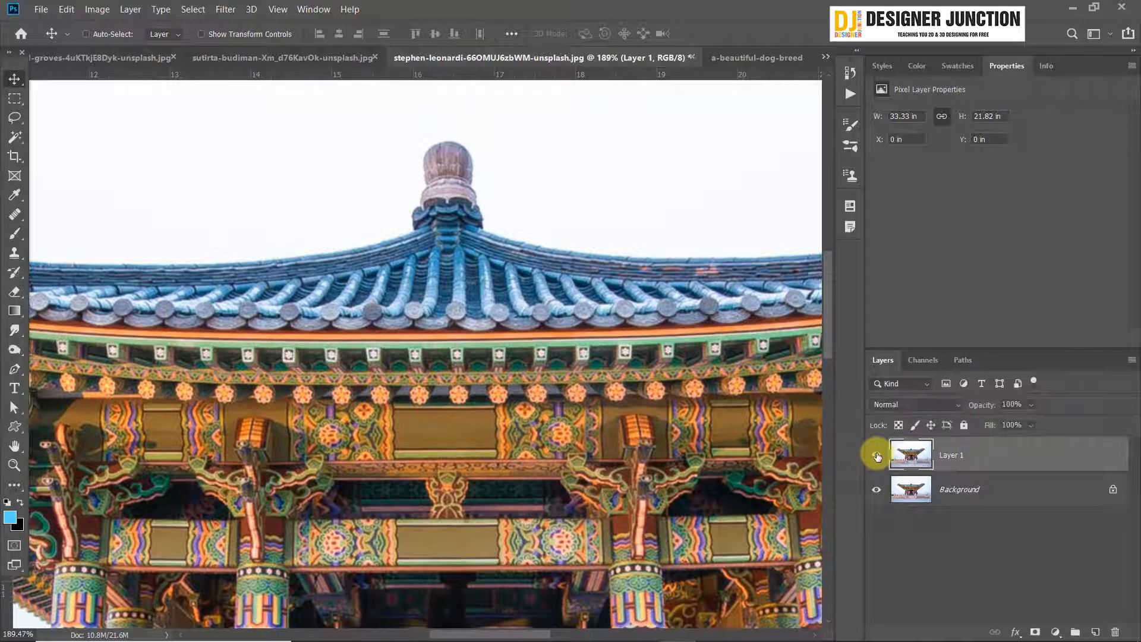
{"action": "left_click", "coordinate": [877, 456]}
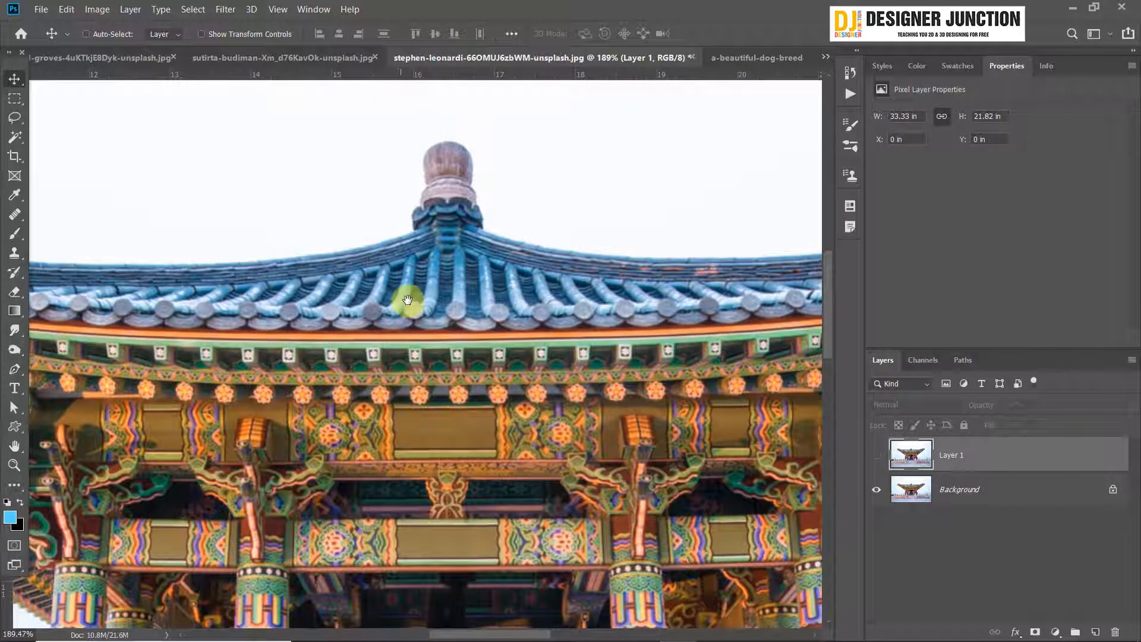
Compare the painted beams and columns below the roof by toggling Layer 1's visibility, and bring the bell into view
{"action": "scroll", "coordinate": [407, 300], "scroll_direction": "down", "scroll_amount": 3}
{"action": "left_click", "coordinate": [877, 456]}
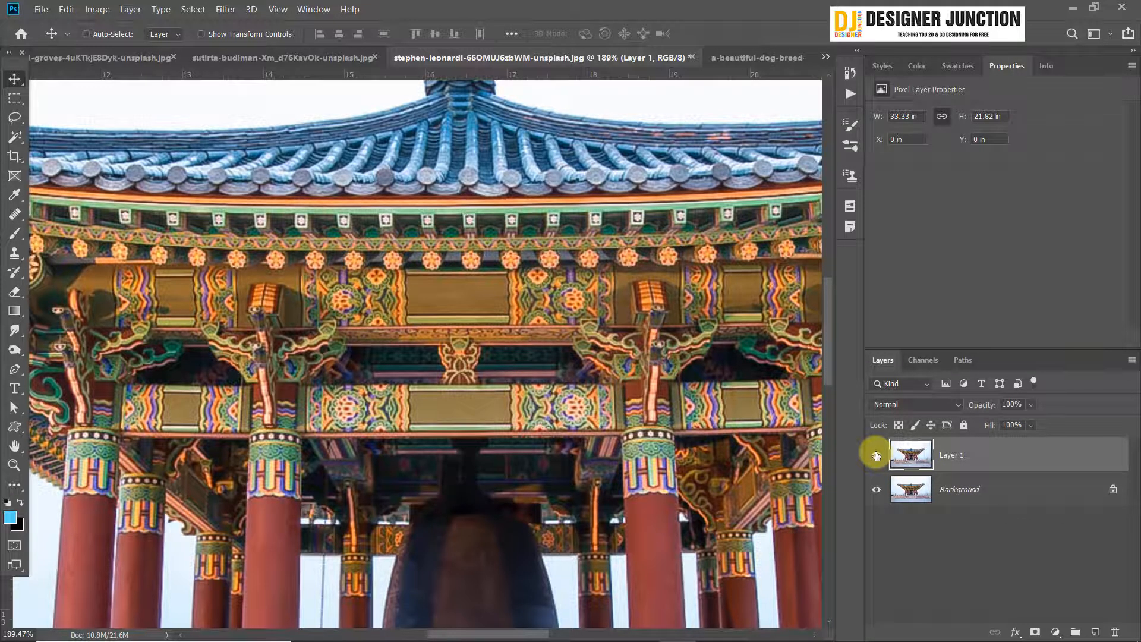
{"action": "left_click", "coordinate": [876, 456]}
{"action": "left_click", "coordinate": [876, 456]}
{"action": "left_click", "coordinate": [876, 456]}
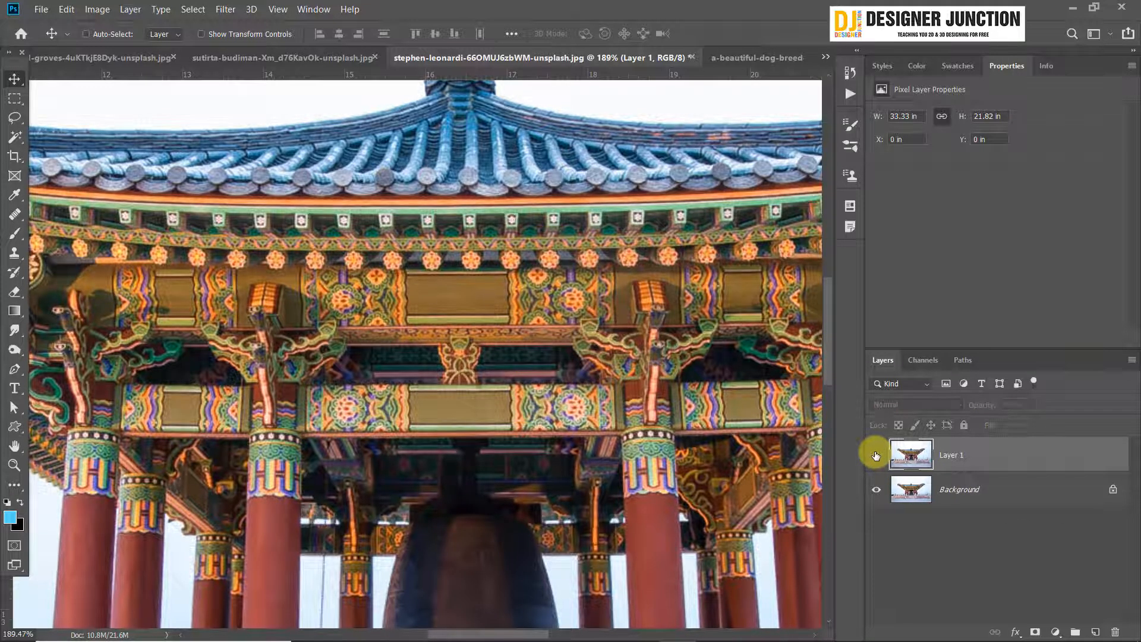
{"action": "left_click", "coordinate": [876, 456]}
{"action": "left_click", "coordinate": [875, 456]}
{"action": "left_click_drag", "start_coordinate": [576, 502], "coordinate": [644, 237]}
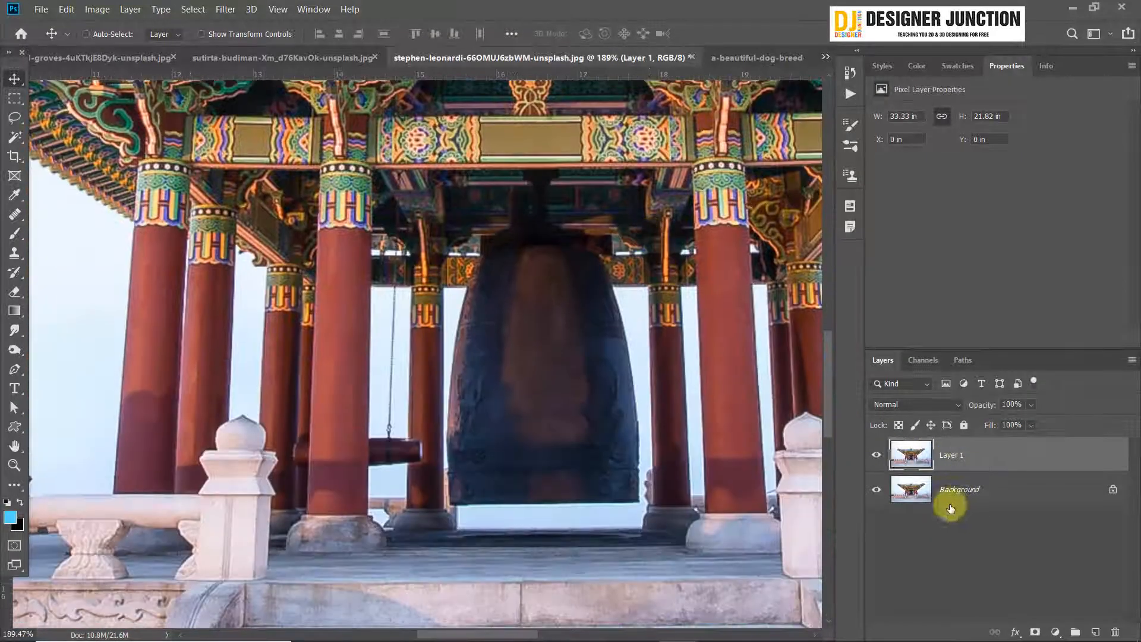
Compare the bell and surrounding columns with and without the sharpening by toggling Layer 1's visibility
{"action": "left_click", "coordinate": [876, 455]}
{"action": "left_click", "coordinate": [876, 456]}
{"action": "left_click", "coordinate": [876, 456]}
{"action": "left_click", "coordinate": [876, 457]}
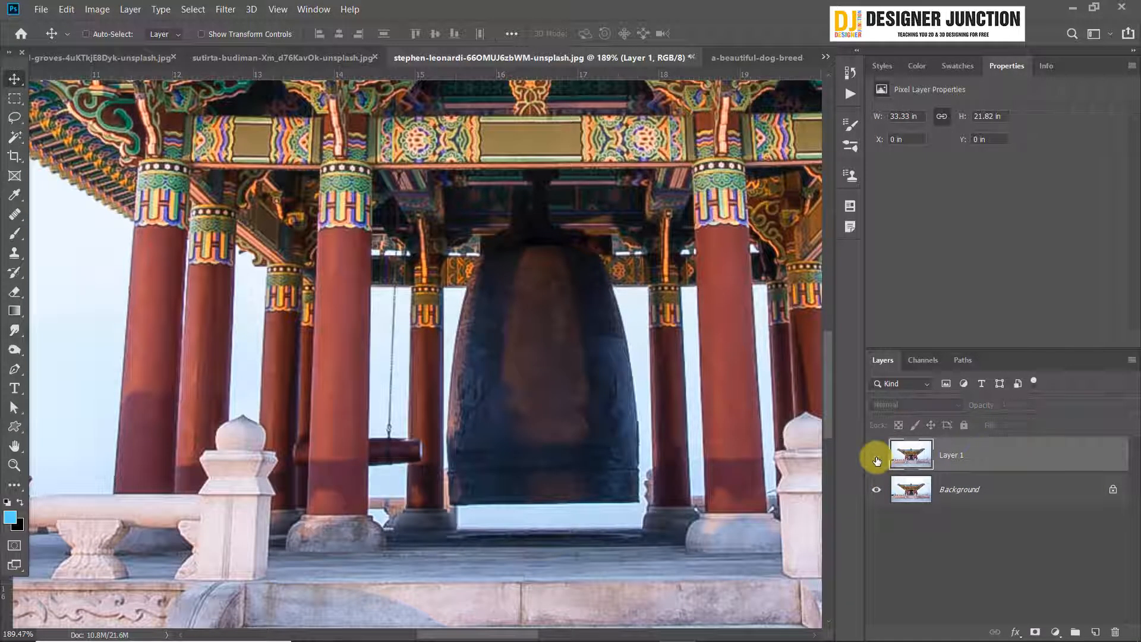
{"action": "left_click", "coordinate": [875, 456]}
{"action": "left_click", "coordinate": [876, 455]}
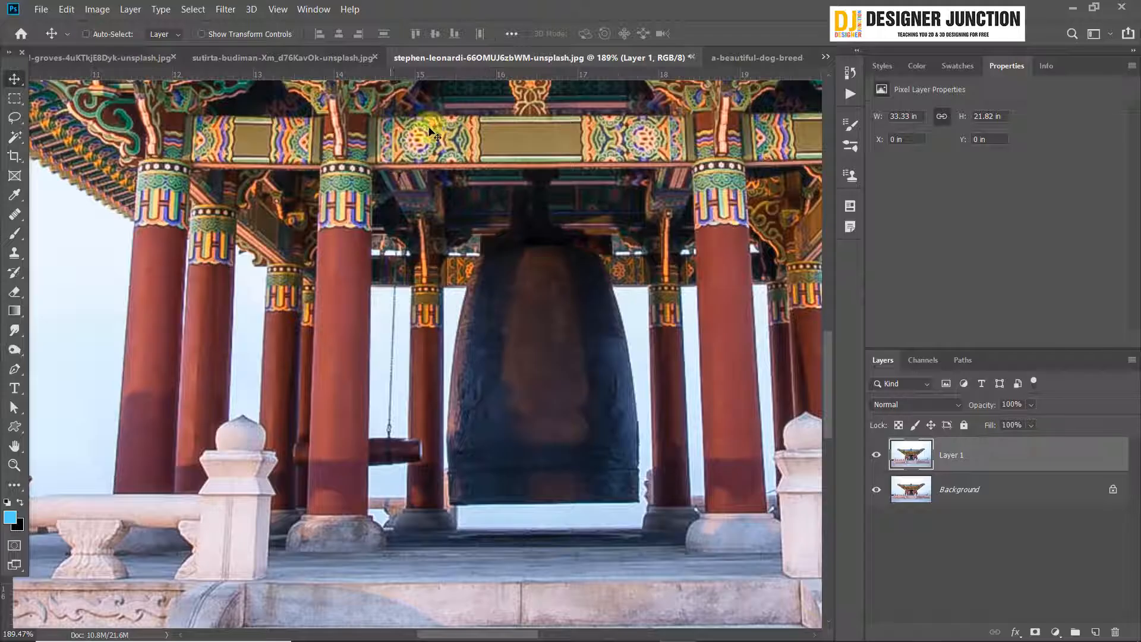
{"action": "left_click", "coordinate": [876, 456]}
{"action": "left_click", "coordinate": [876, 456]}
{"action": "left_click", "coordinate": [876, 456]}
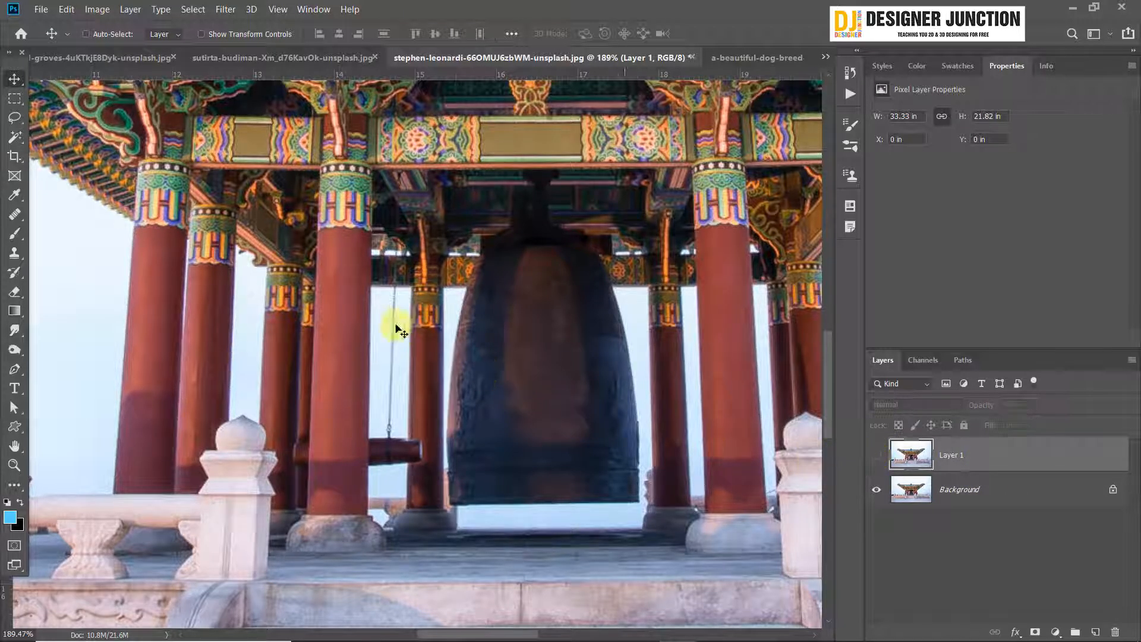
Compare the stone stairs and paved floor in front of the pavilion by toggling Layer 1's visibility
{"action": "scroll", "coordinate": [526, 368], "scroll_direction": "down", "scroll_amount": 5}
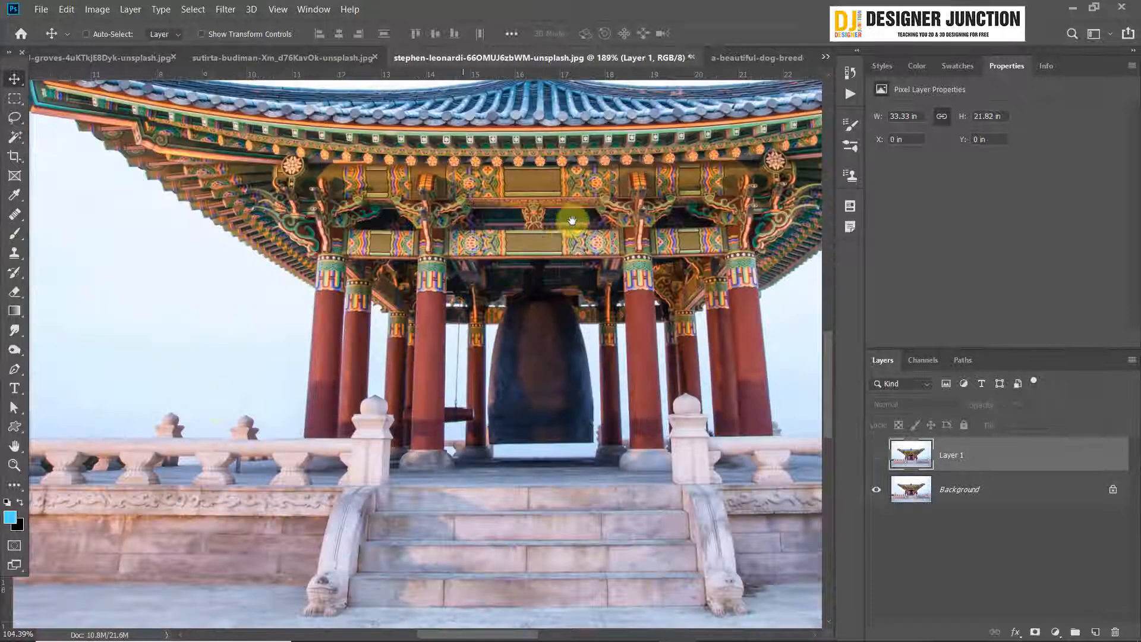
{"action": "left_click_drag", "start_coordinate": [234, 511], "coordinate": [301, 267]}
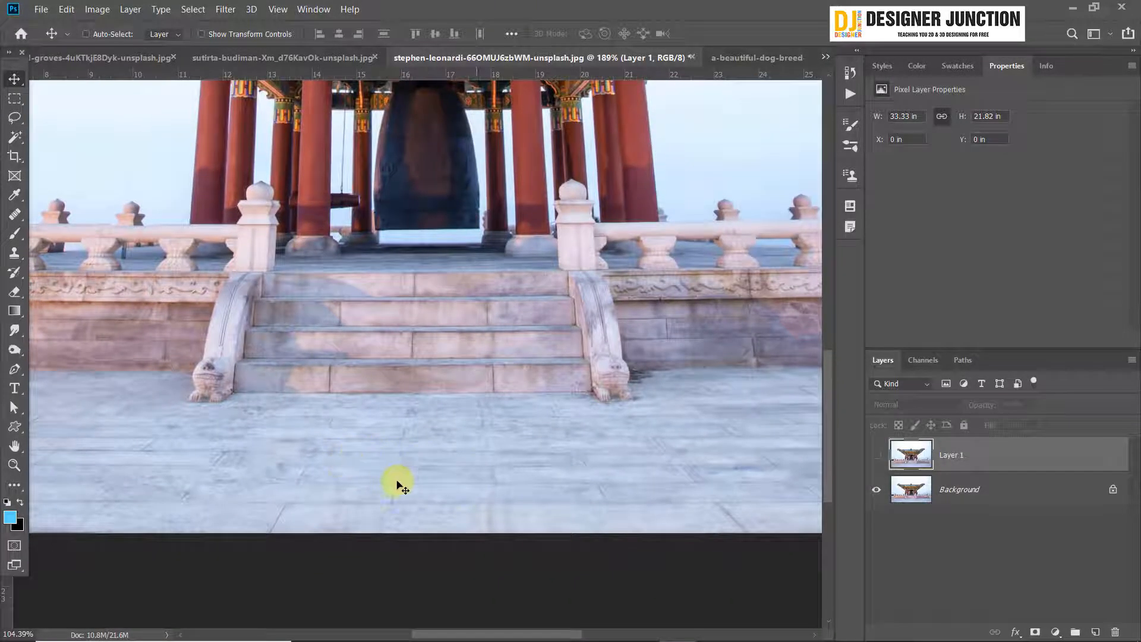
{"action": "left_click", "coordinate": [876, 455]}
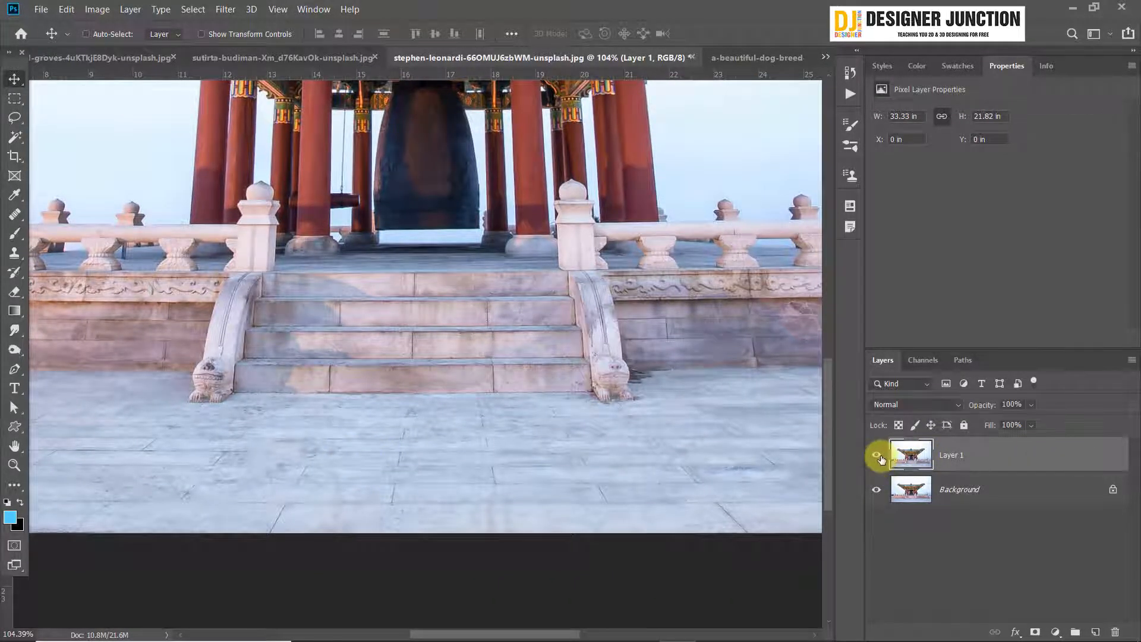
{"action": "left_click", "coordinate": [876, 455]}
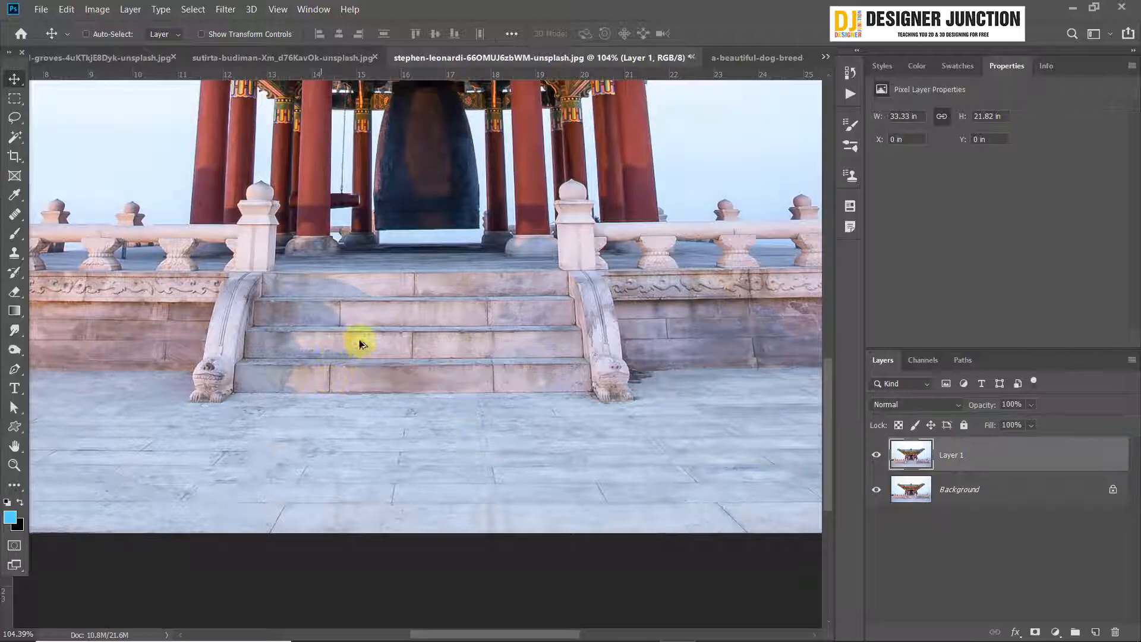
{"action": "scroll", "coordinate": [351, 349], "scroll_direction": "up", "scroll_amount": 3}
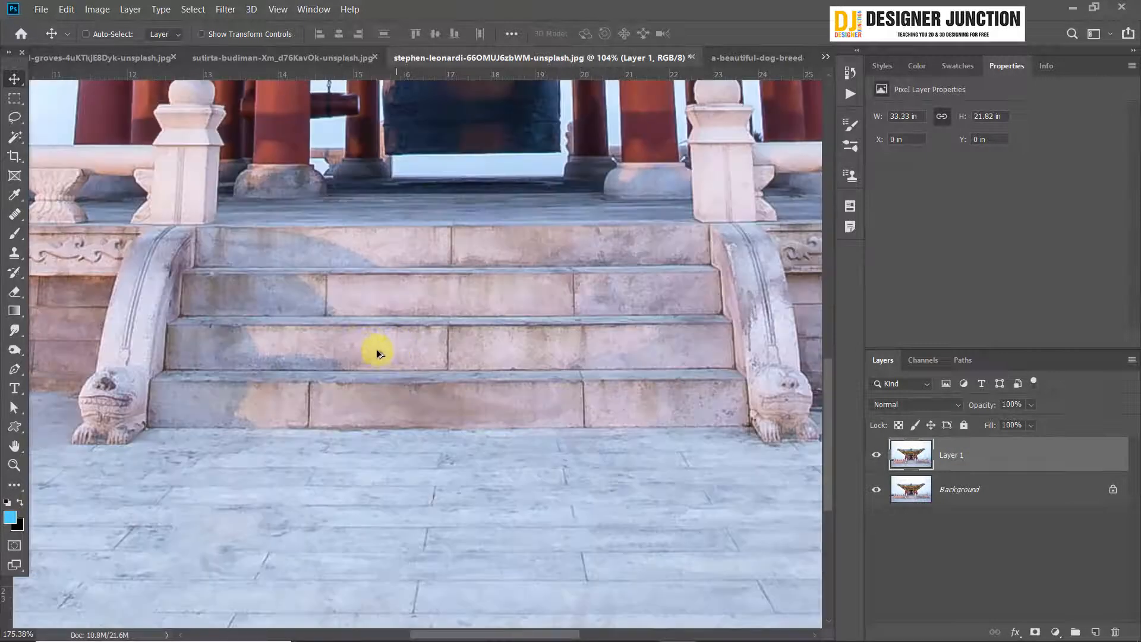
{"action": "left_click", "coordinate": [876, 454]}
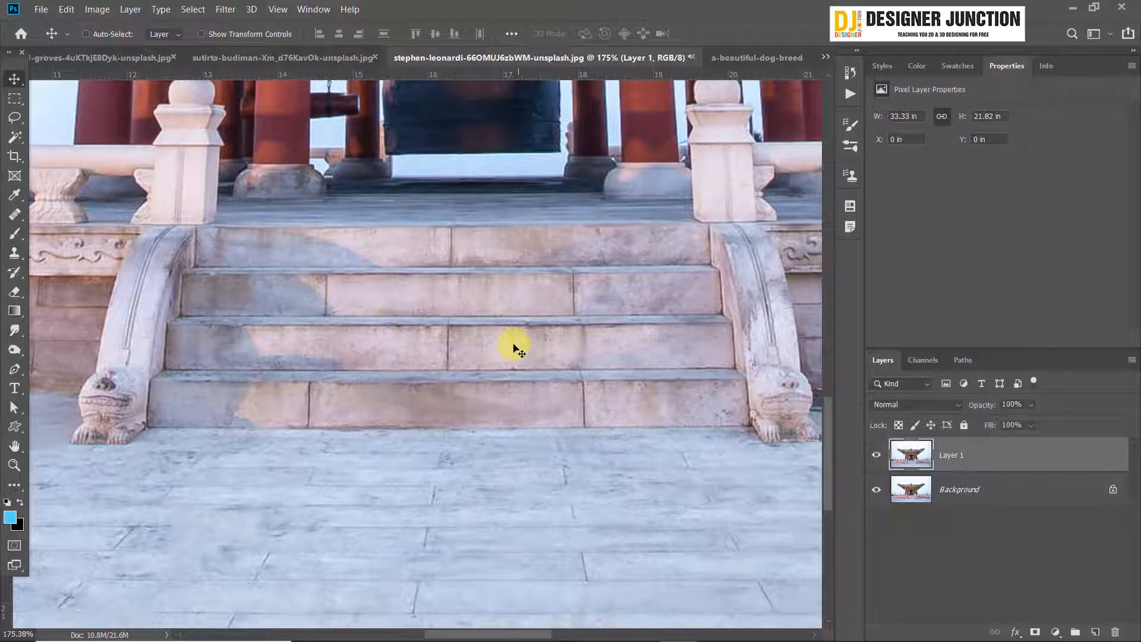
{"action": "left_click", "coordinate": [879, 457]}
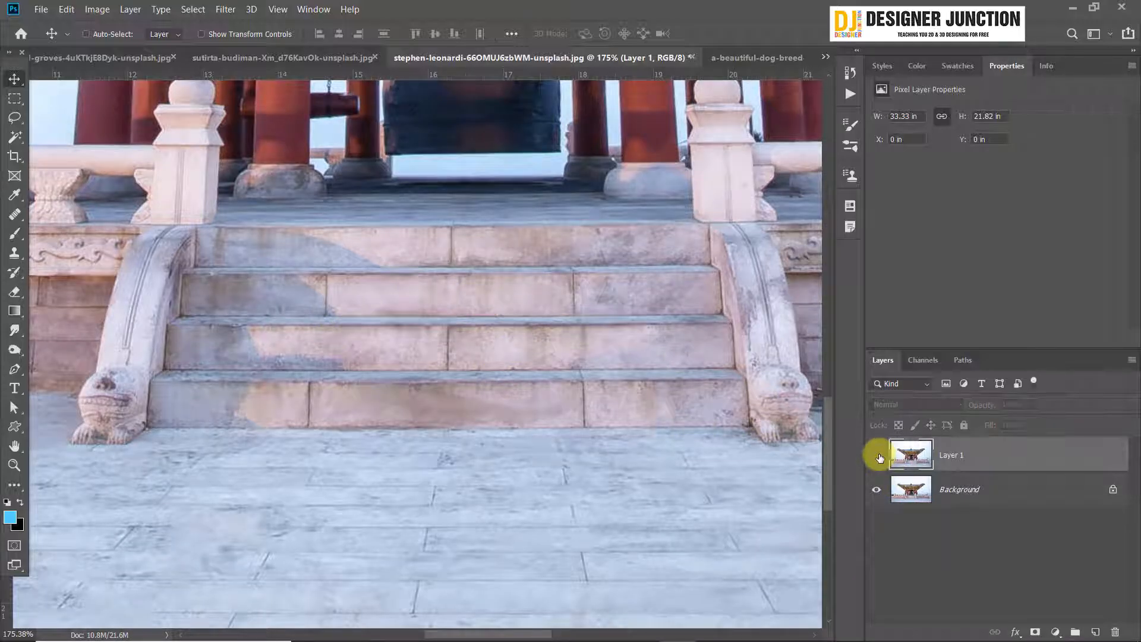
{"action": "left_click", "coordinate": [879, 457]}
{"action": "left_click", "coordinate": [879, 457]}
{"action": "left_click", "coordinate": [879, 457]}
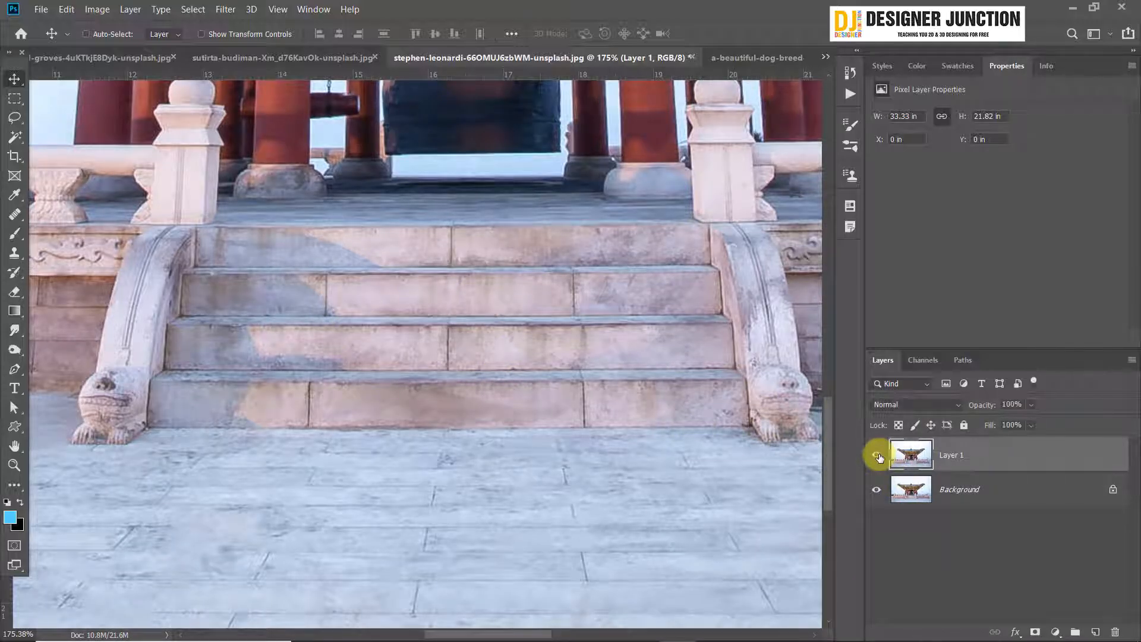
{"action": "left_click", "coordinate": [875, 457]}
{"action": "left_click", "coordinate": [876, 457]}
{"action": "left_click", "coordinate": [875, 457]}
{"action": "left_click", "coordinate": [876, 457]}
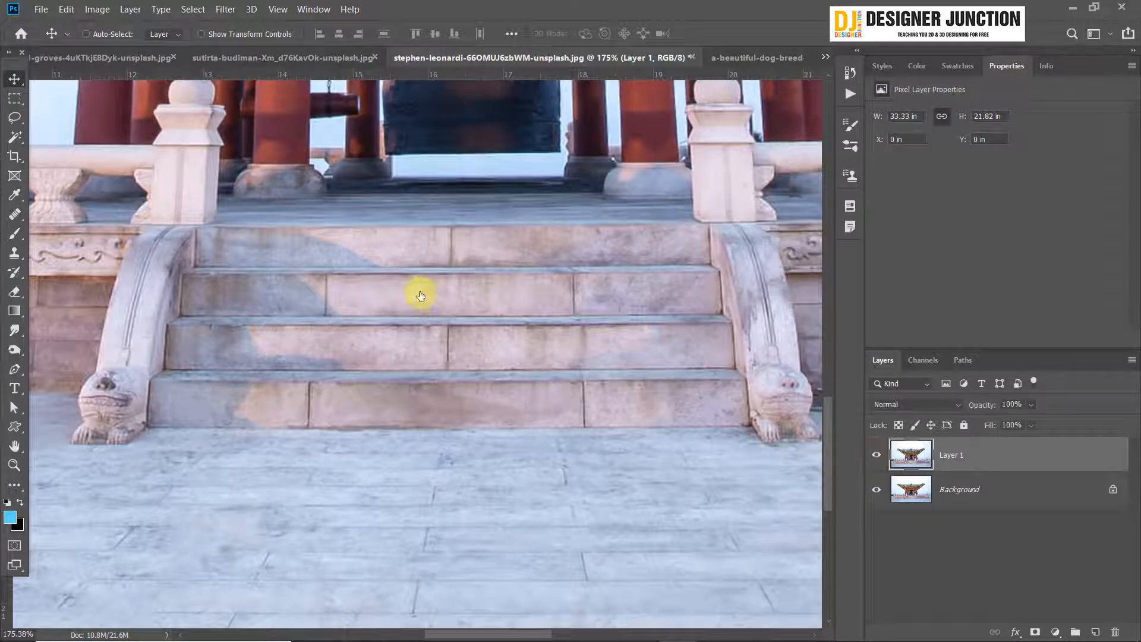
Hide Layer 1 and duplicate the Background layer
{"action": "scroll", "coordinate": [442, 304], "scroll_direction": "down", "scroll_amount": 5}
{"action": "scroll", "coordinate": [454, 310], "scroll_direction": "down", "scroll_amount": 2}
{"action": "scroll", "coordinate": [455, 311], "scroll_direction": "up", "scroll_amount": 1}
{"action": "mouse_move", "coordinate": [975, 458]}
{"action": "left_mouse_down"}
{"action": "mouse_move", "coordinate": [1090, 516]}
{"action": "mouse_move", "coordinate": [1119, 611]}
{"action": "mouse_move", "coordinate": [991, 446]}
{"action": "left_mouse_up"}
{"action": "left_click", "coordinate": [876, 456]}
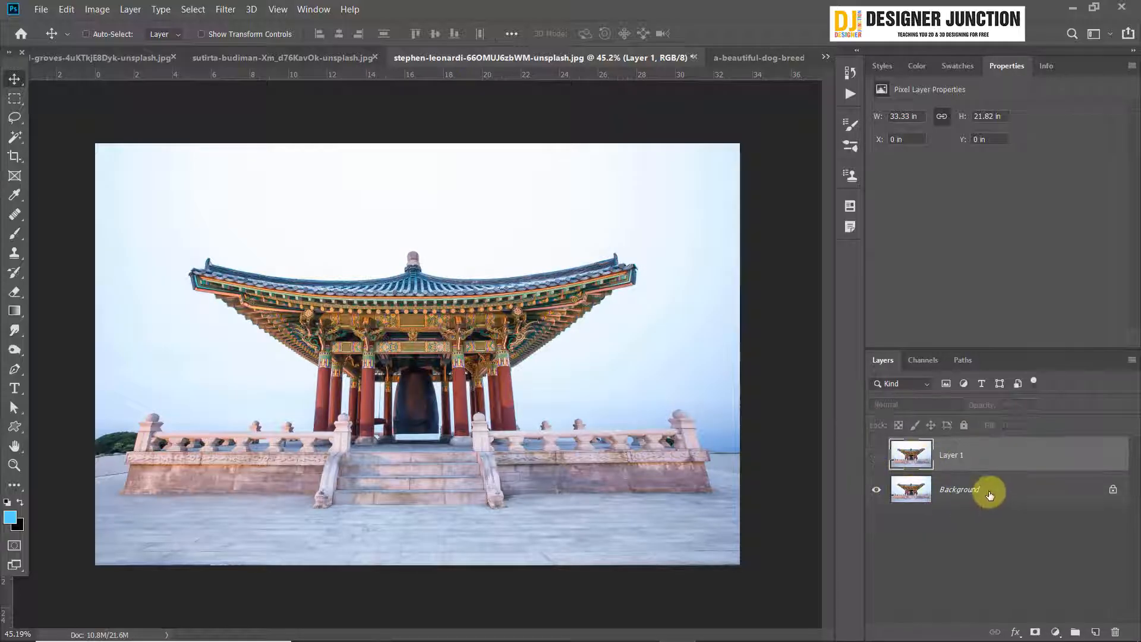
{"action": "left_click", "coordinate": [998, 489]}
{"action": "key", "text": "ctrl+j"}
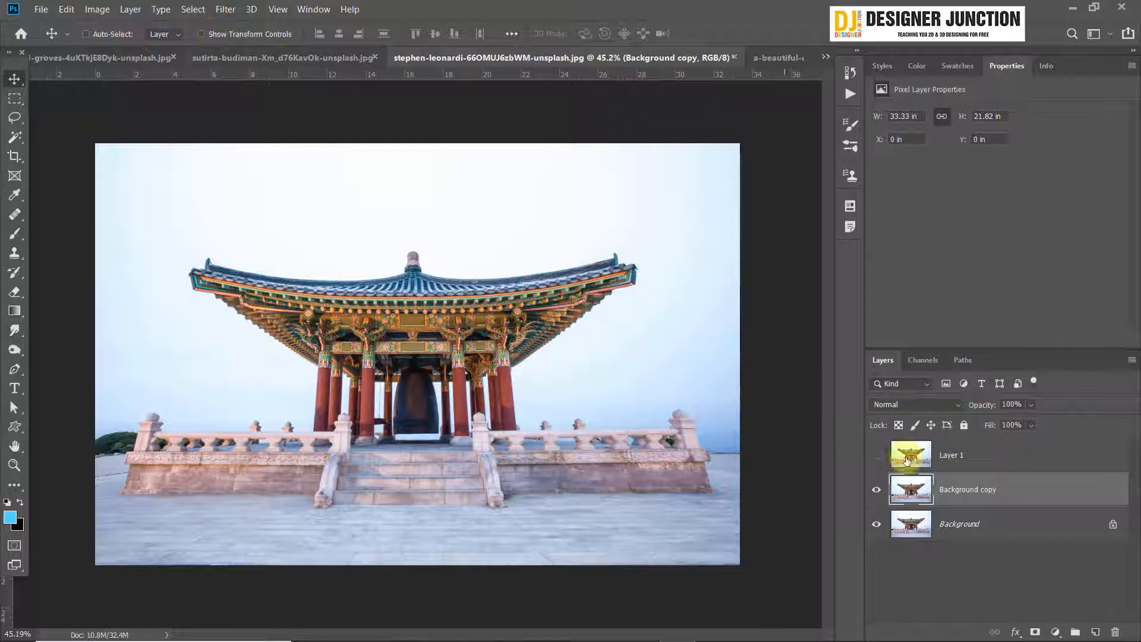
Apply the Camera Raw Filter to the Background copy with Sharpening Amount 98, Radius 1.2 and Detail 35
{"action": "left_click", "coordinate": [217, 10]}
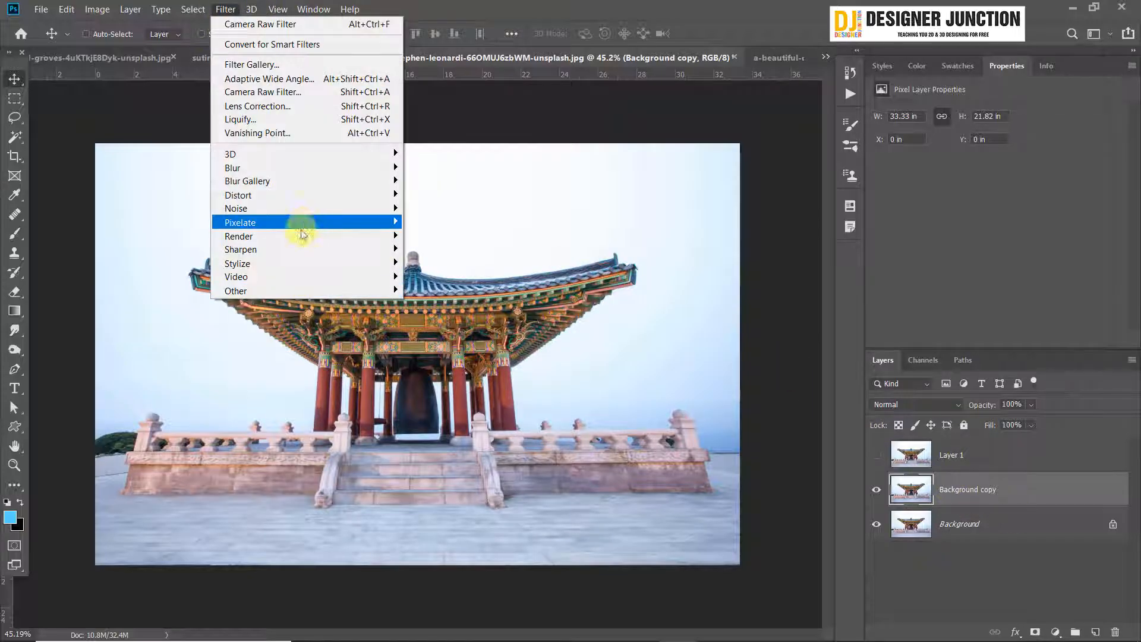
{"action": "left_click", "coordinate": [270, 94]}
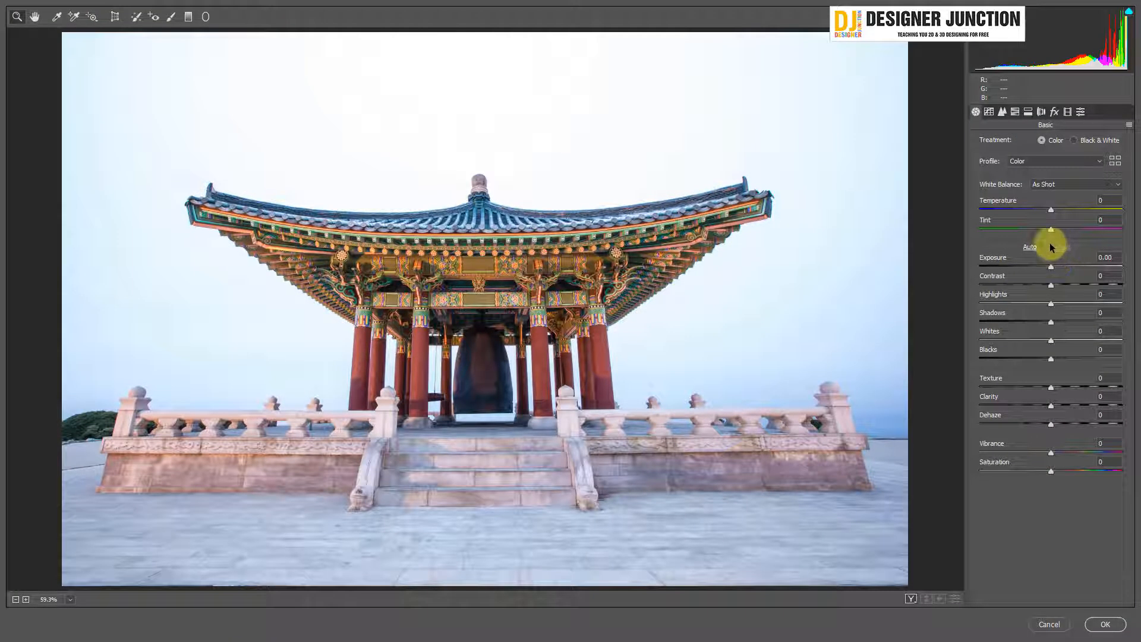
{"action": "left_click", "coordinate": [1003, 112]}
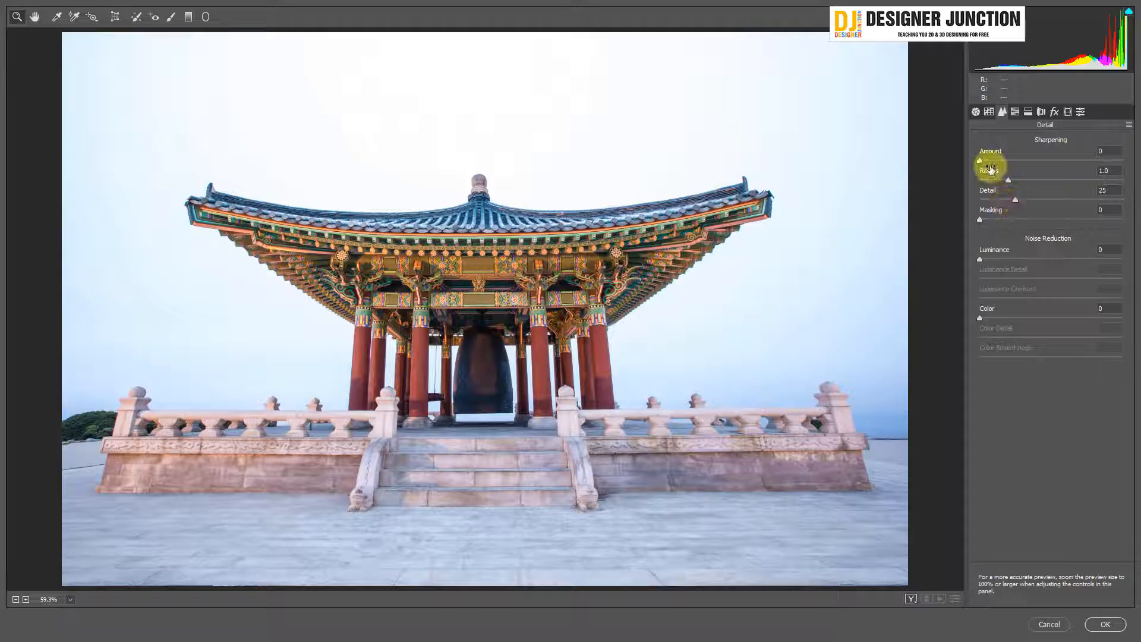
{"action": "left_click_drag", "start_coordinate": [981, 161], "coordinate": [1073, 162]}
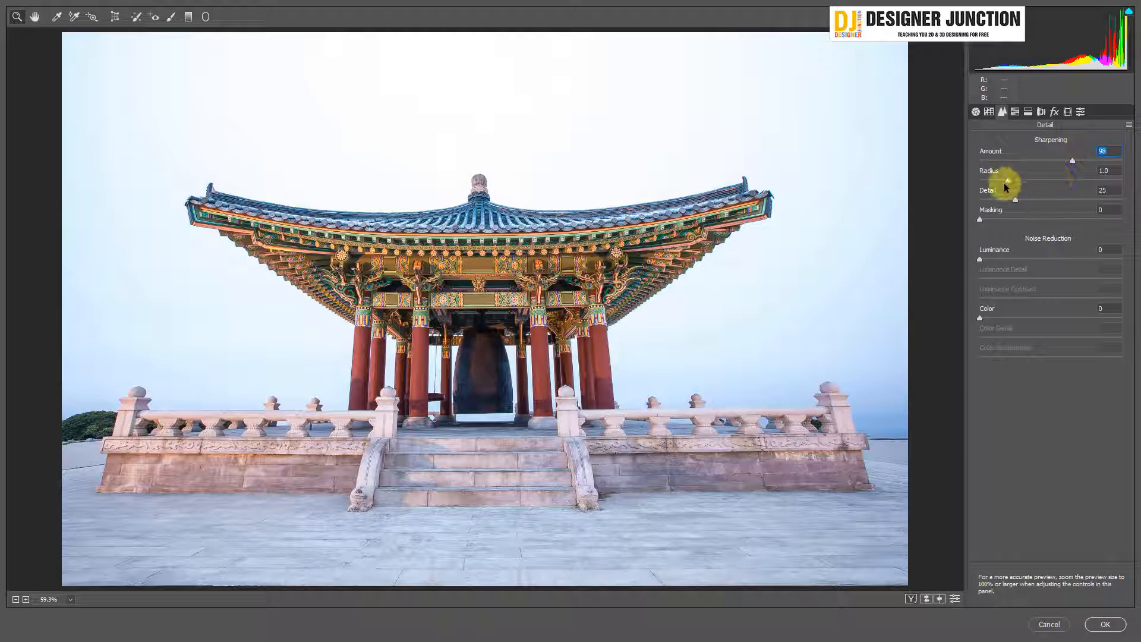
{"action": "left_click_drag", "start_coordinate": [1008, 180], "coordinate": [1017, 180]}
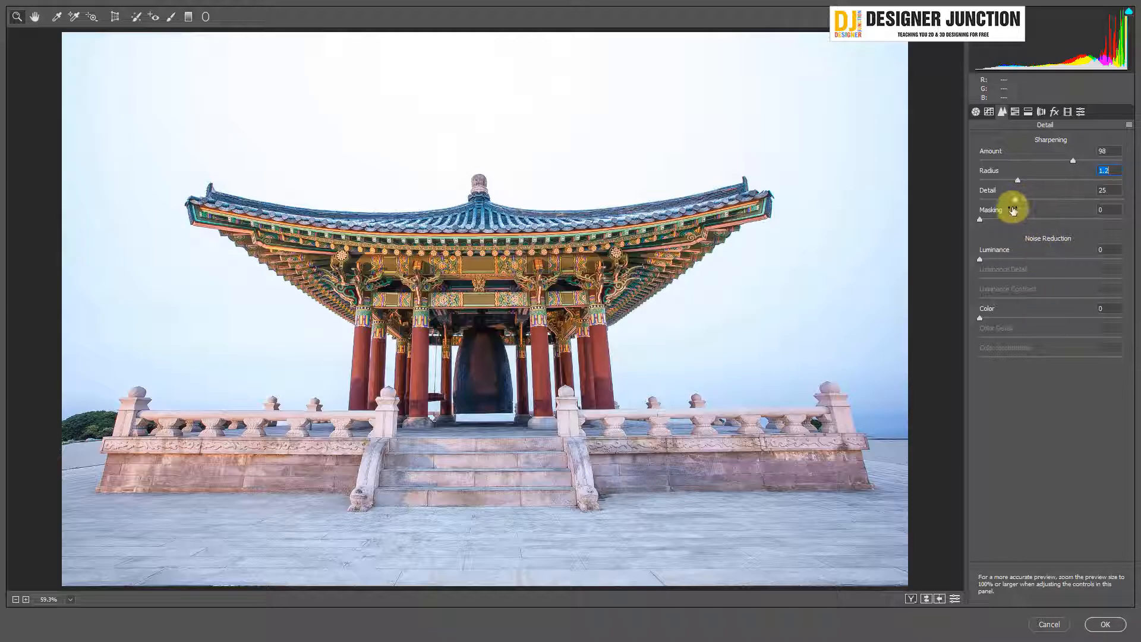
{"action": "left_click_drag", "start_coordinate": [1018, 205], "coordinate": [1030, 200]}
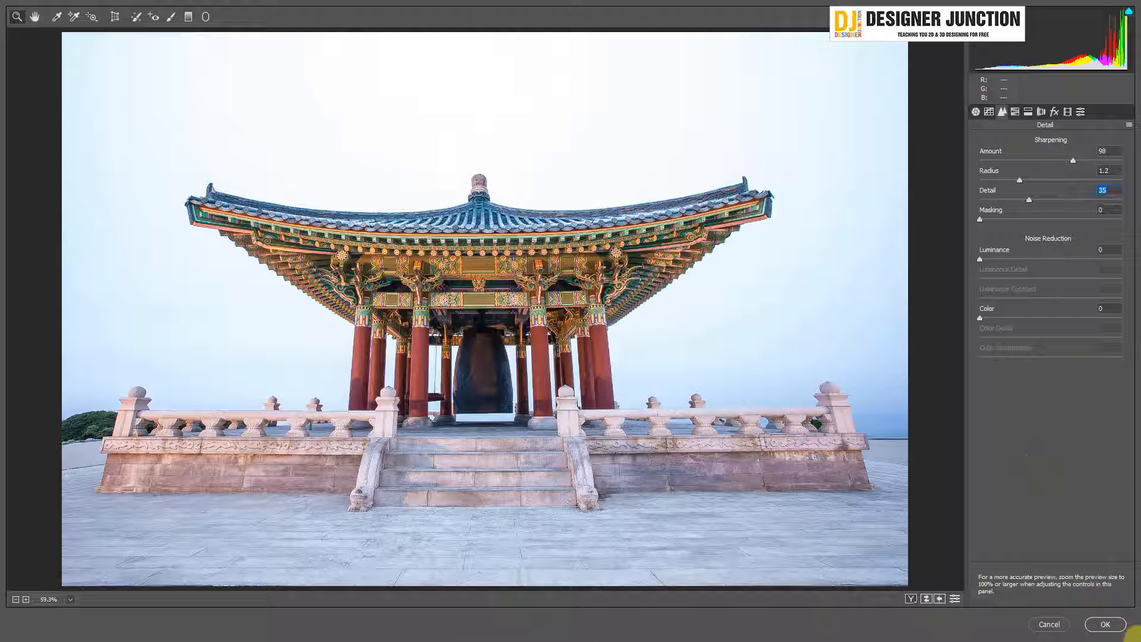
{"action": "left_click", "coordinate": [1112, 629]}
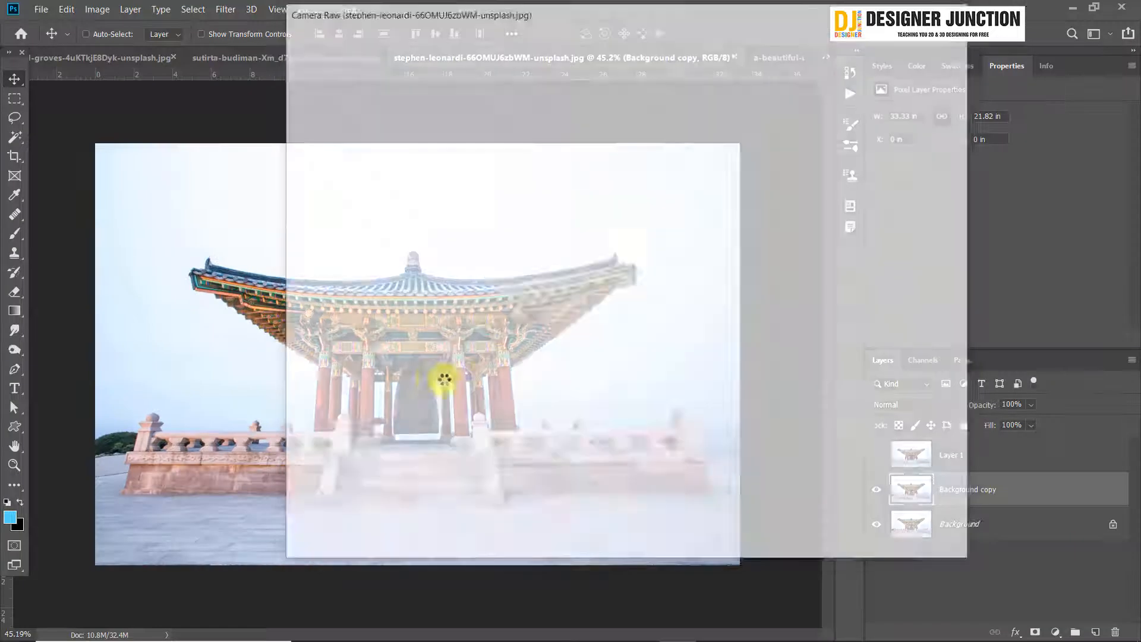
Inspect the unmasked sharpening up close, comparing the stone stairs and floor by toggling the Background copy's visibility
{"action": "scroll", "coordinate": [412, 410], "scroll_direction": "up", "scroll_amount": 4}
{"action": "scroll", "coordinate": [414, 414], "scroll_direction": "up", "scroll_amount": 3}
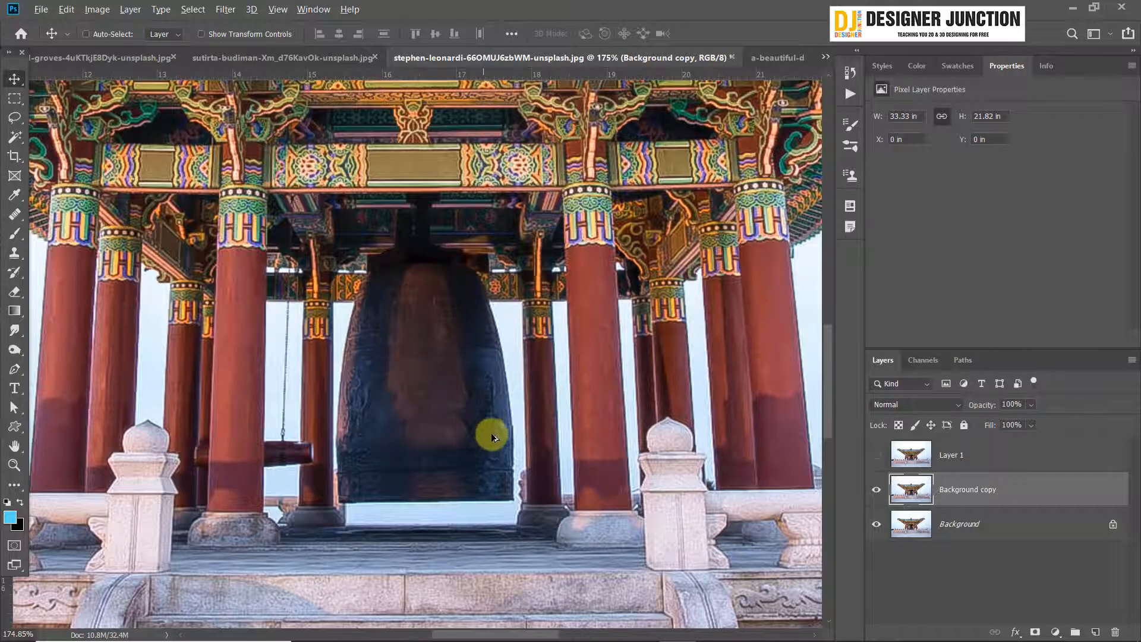
{"action": "scroll", "coordinate": [494, 438], "scroll_direction": "down", "scroll_amount": 3}
{"action": "left_click_drag", "start_coordinate": [492, 585], "coordinate": [486, 338]}
{"action": "scroll", "coordinate": [440, 478], "scroll_direction": "up", "scroll_amount": 3}
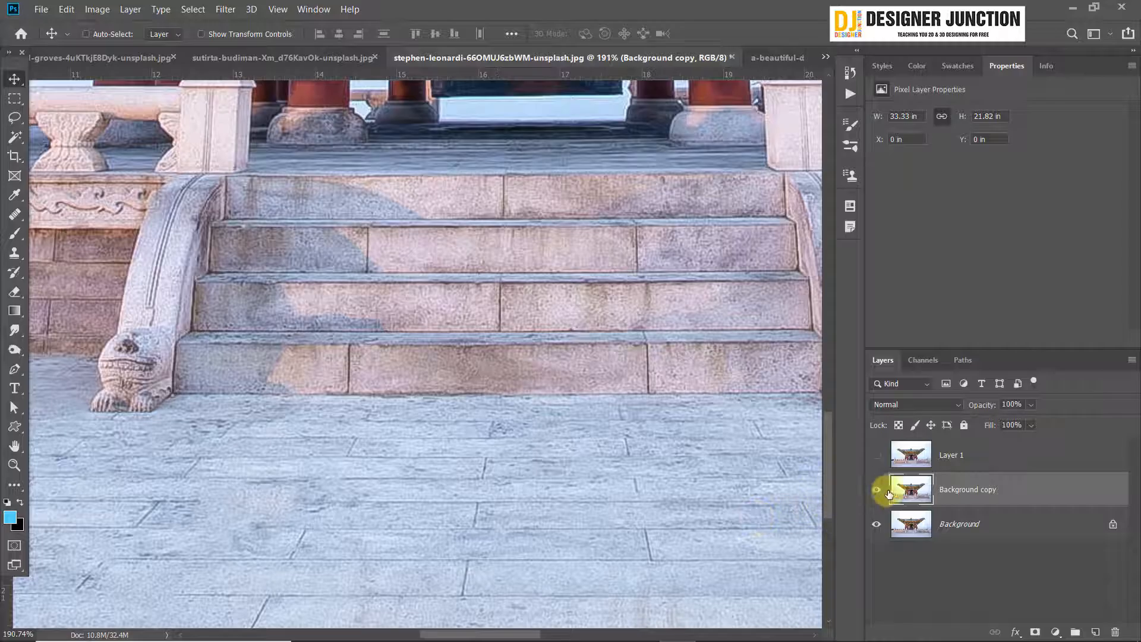
{"action": "left_click", "coordinate": [878, 490]}
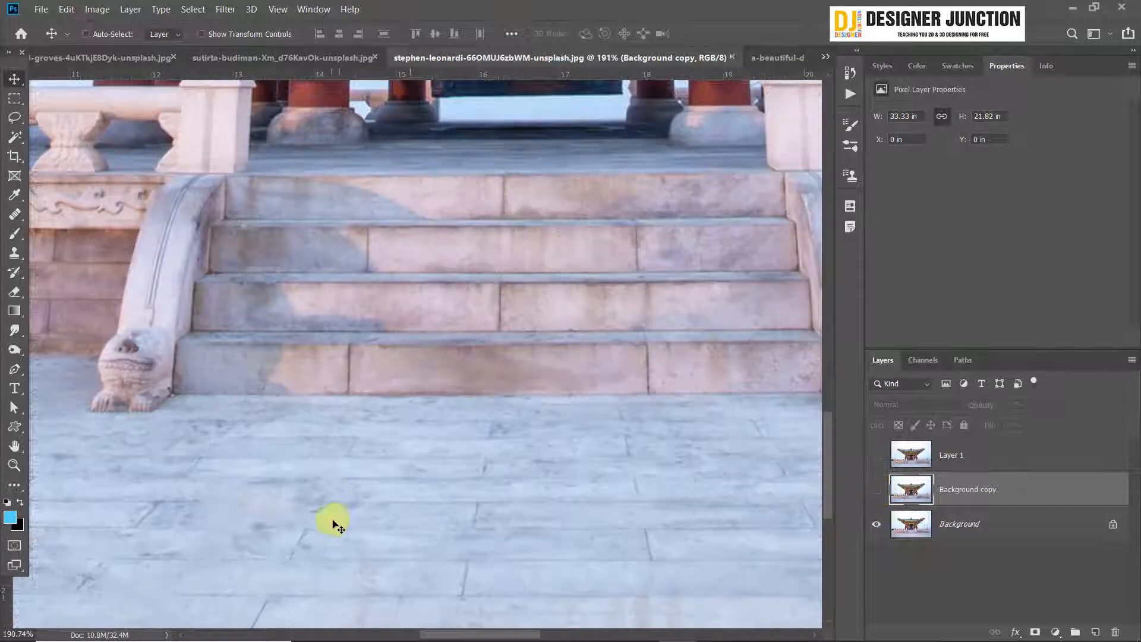
{"action": "left_click", "coordinate": [878, 492]}
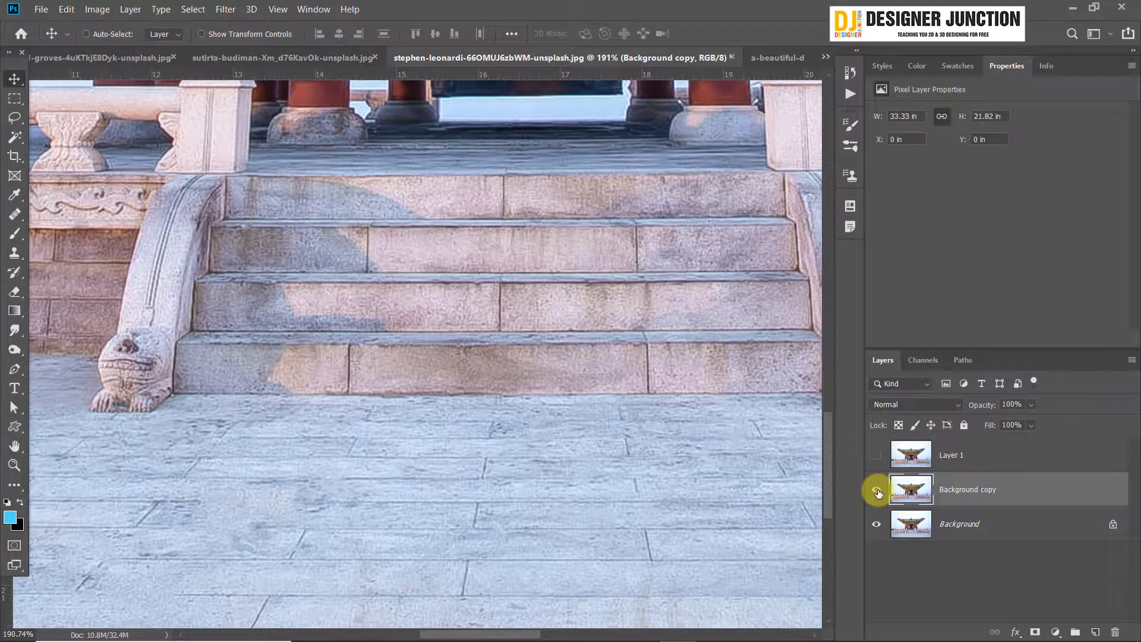
{"action": "left_click", "coordinate": [878, 491]}
{"action": "left_click", "coordinate": [877, 491]}
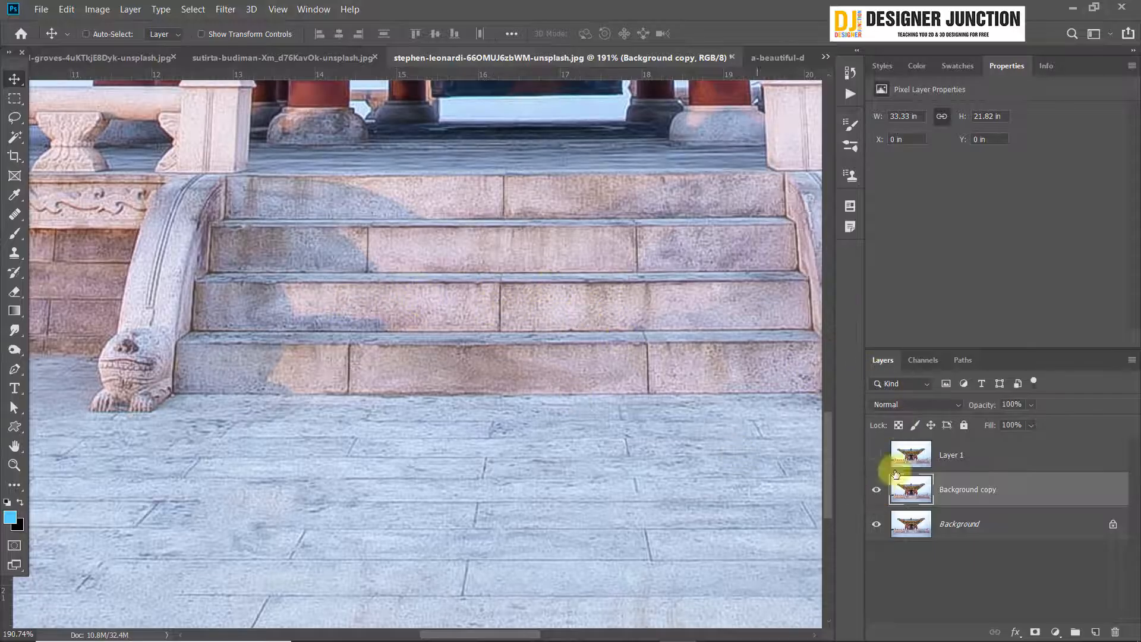
{"action": "left_click", "coordinate": [878, 491]}
{"action": "left_click", "coordinate": [878, 491]}
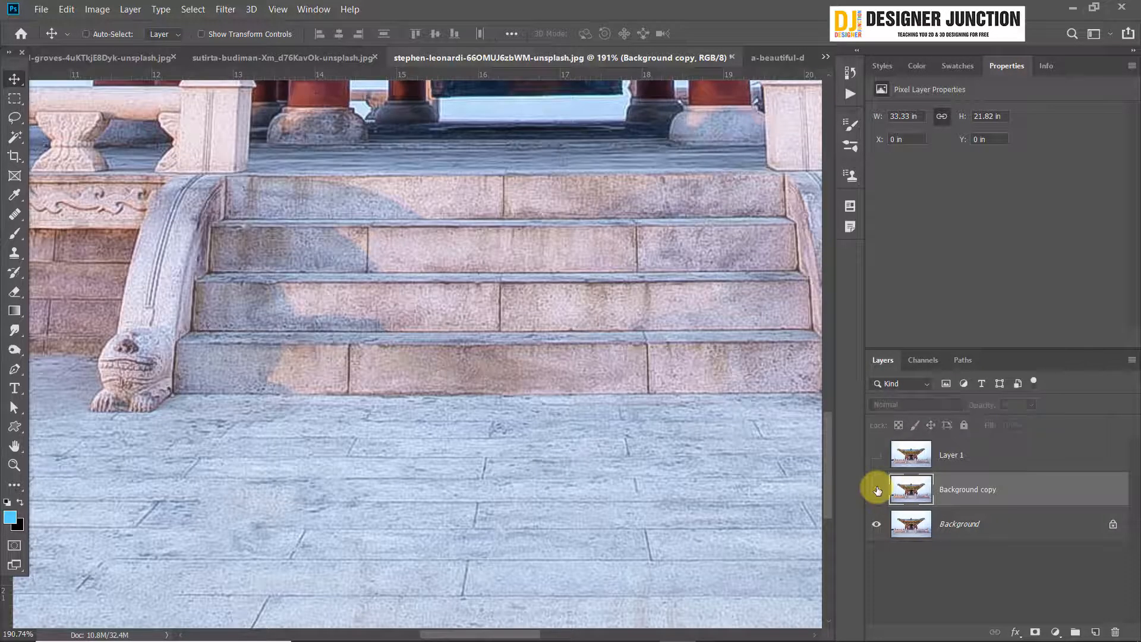
{"action": "left_click", "coordinate": [878, 490]}
{"action": "left_click", "coordinate": [876, 492]}
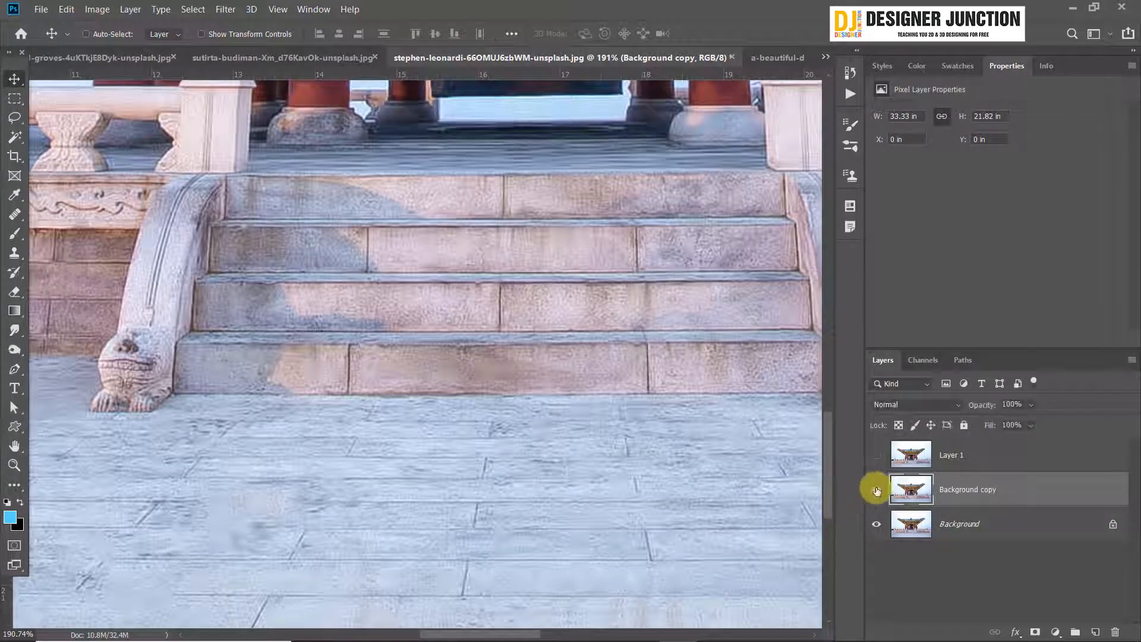
{"action": "left_click", "coordinate": [876, 491]}
{"action": "left_click", "coordinate": [877, 491]}
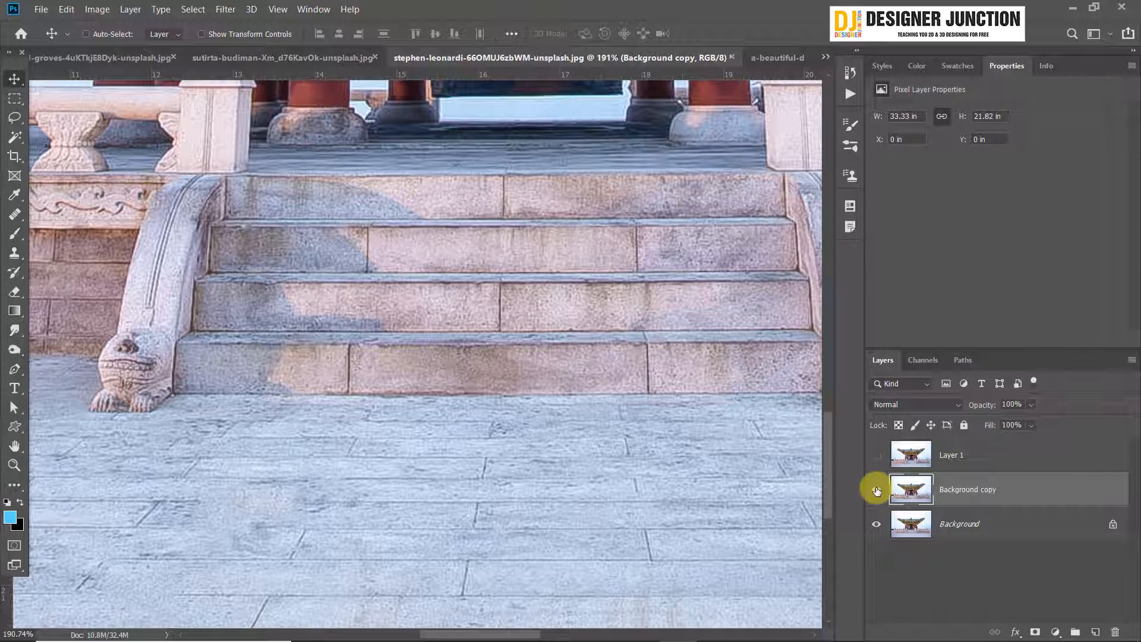
{"action": "left_click", "coordinate": [877, 491]}
{"action": "left_click", "coordinate": [877, 491]}
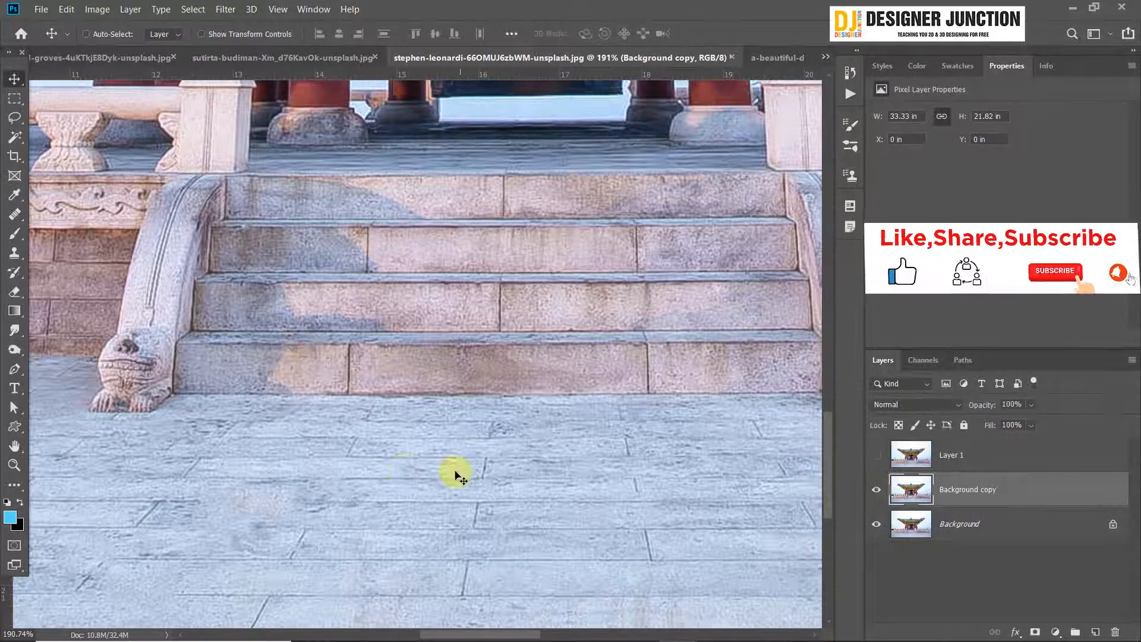
Compare the roof tiles, finial and surrounding sky by toggling the Background copy's visibility, and return to the whole photo
{"action": "scroll", "coordinate": [369, 407], "scroll_direction": "down", "scroll_amount": 6}
{"action": "left_click_drag", "start_coordinate": [377, 97], "coordinate": [412, 326]}
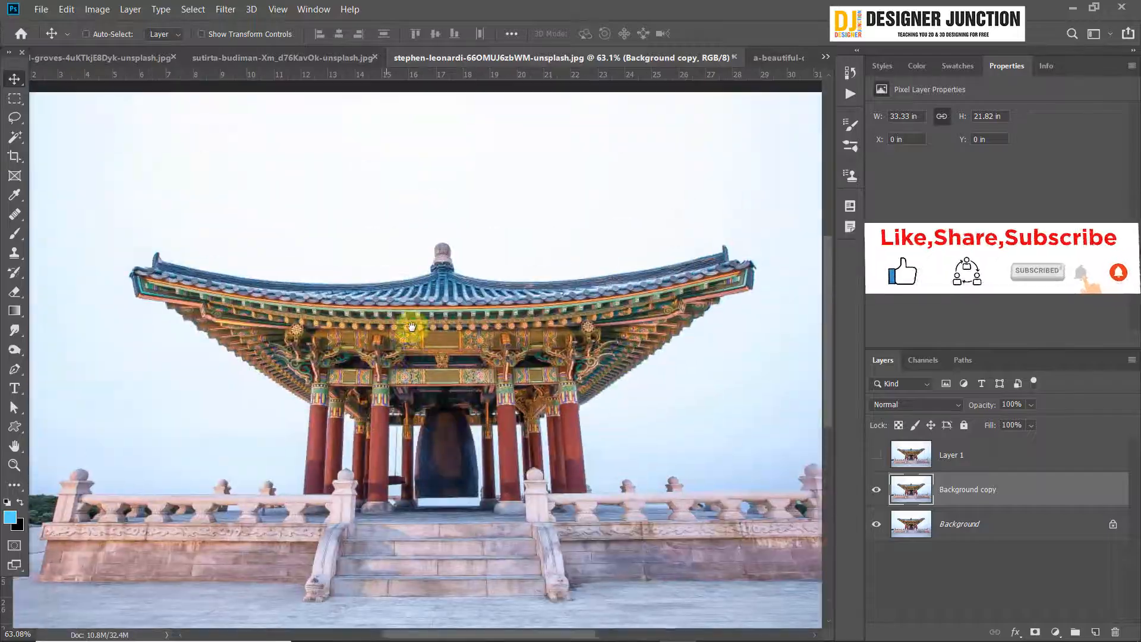
{"action": "scroll", "coordinate": [465, 301], "scroll_direction": "up", "scroll_amount": 3}
{"action": "scroll", "coordinate": [465, 301], "scroll_direction": "up", "scroll_amount": 3}
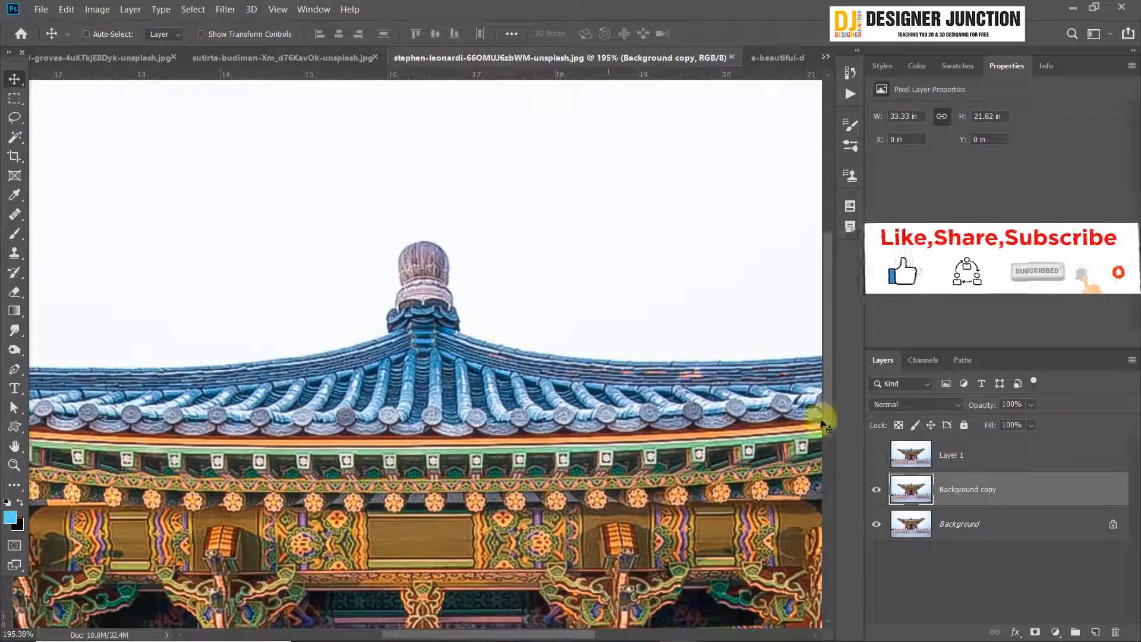
{"action": "left_click", "coordinate": [877, 491]}
{"action": "left_click", "coordinate": [877, 491]}
{"action": "left_click", "coordinate": [877, 491]}
{"action": "scroll", "coordinate": [628, 369], "scroll_direction": "down", "scroll_amount": 6}
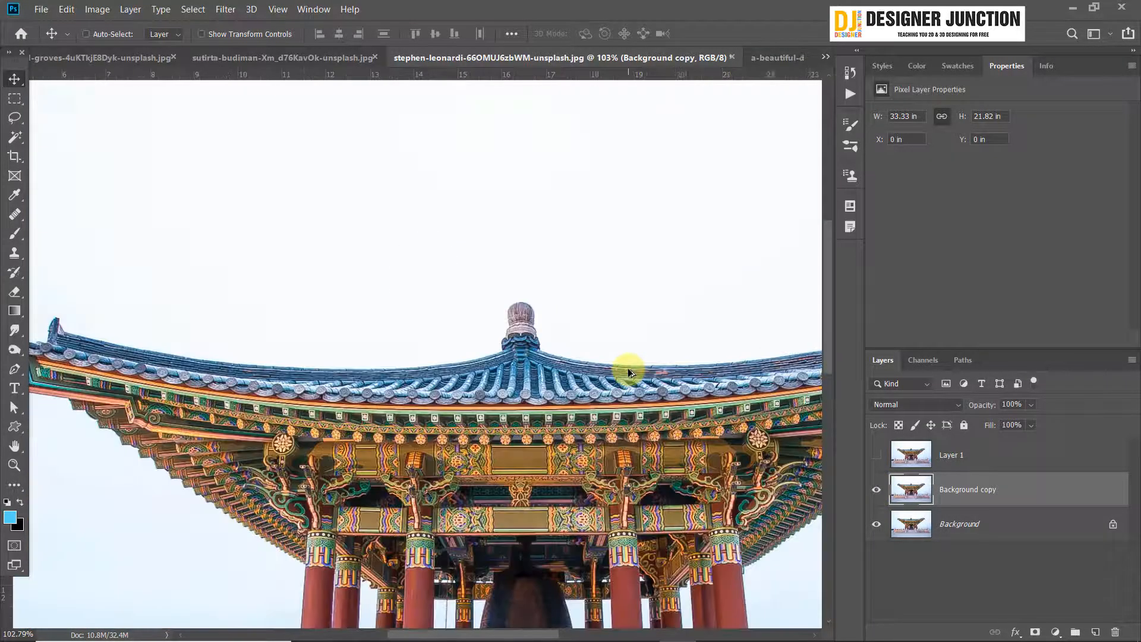
{"action": "scroll", "coordinate": [332, 304], "scroll_direction": "down", "scroll_amount": 2}
{"action": "scroll", "coordinate": [310, 222], "scroll_direction": "up", "scroll_amount": 1}
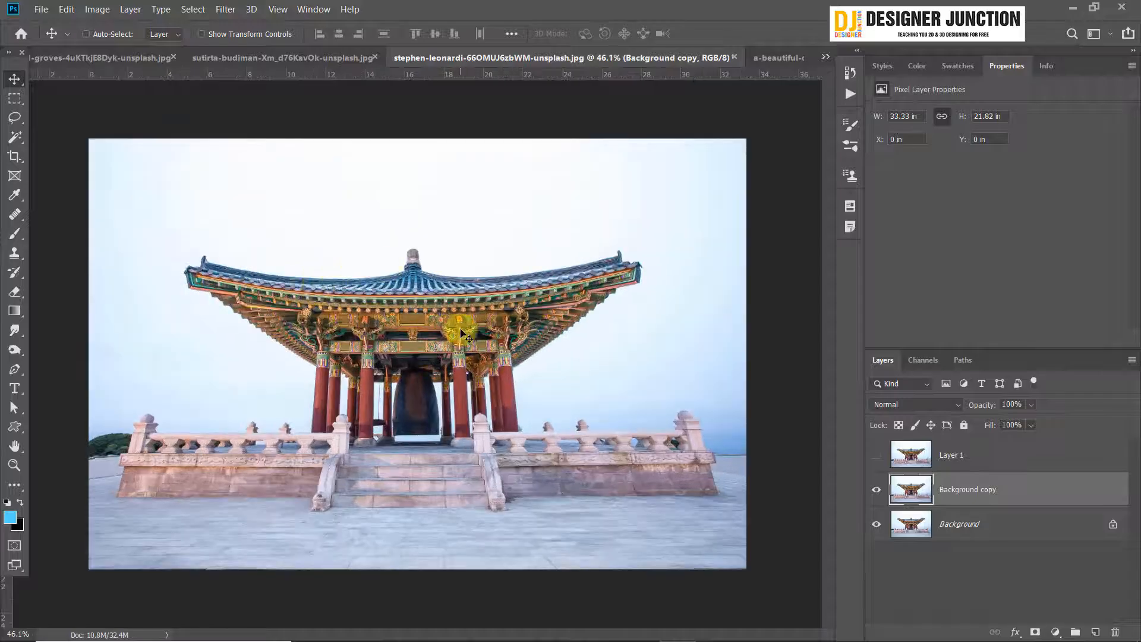
Switch to the photo of the woman with the dog and activate the Sharpen Tool
{"action": "left_click", "coordinate": [768, 59]}
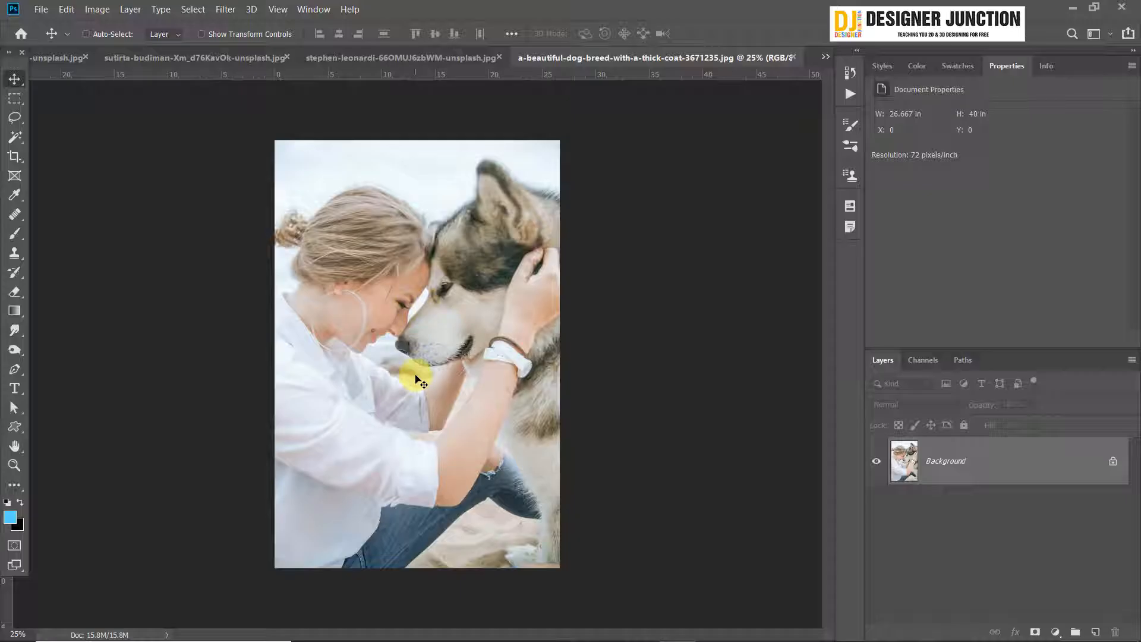
{"action": "scroll", "coordinate": [403, 336], "scroll_direction": "up", "scroll_amount": 4}
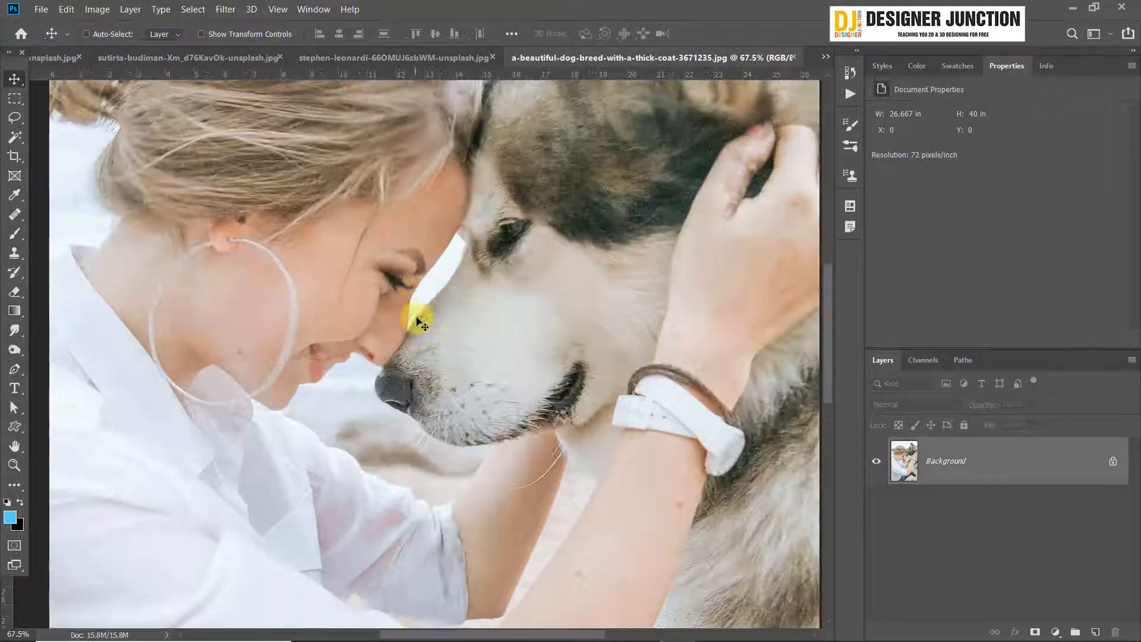
{"action": "scroll", "coordinate": [527, 399], "scroll_direction": "down", "scroll_amount": 3}
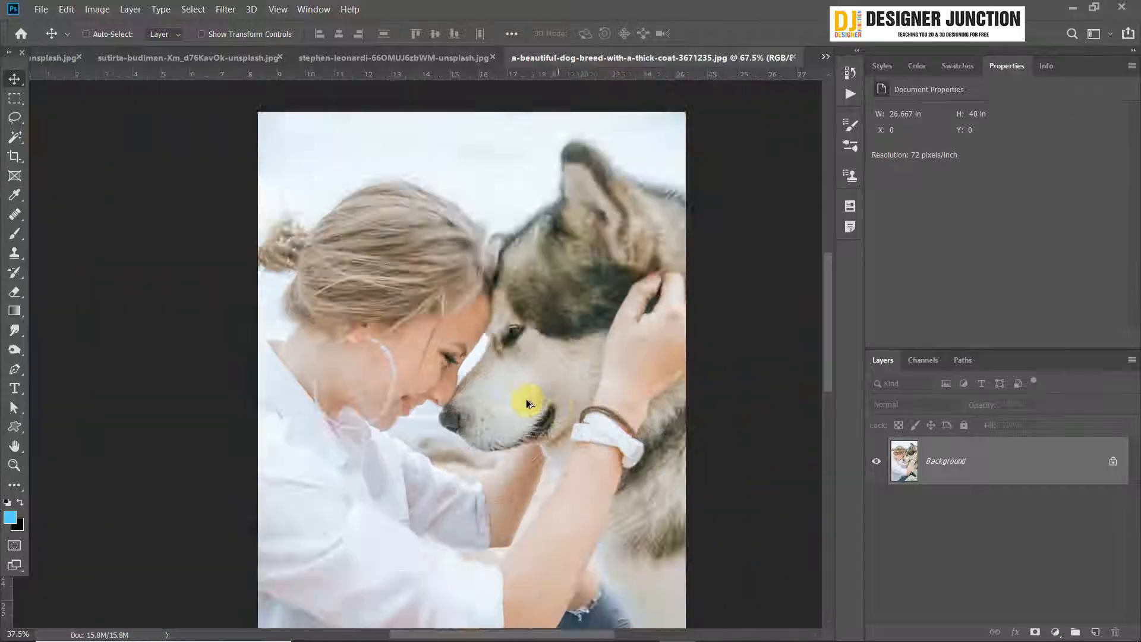
{"action": "scroll", "coordinate": [511, 380], "scroll_direction": "up", "scroll_amount": 1}
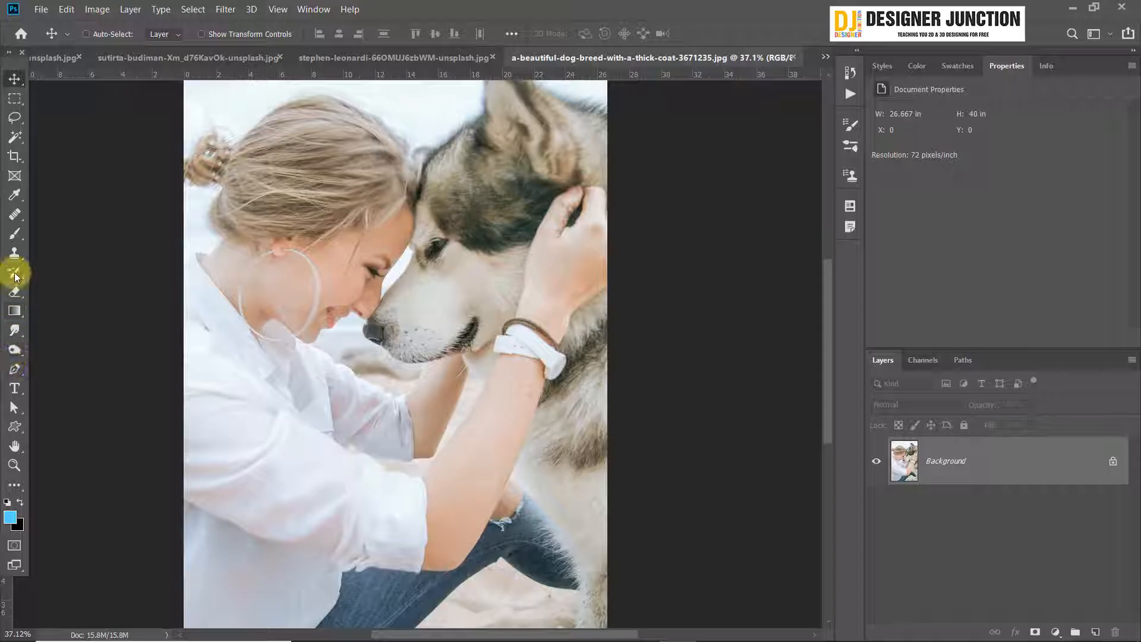
{"action": "left_click", "coordinate": [20, 328]}
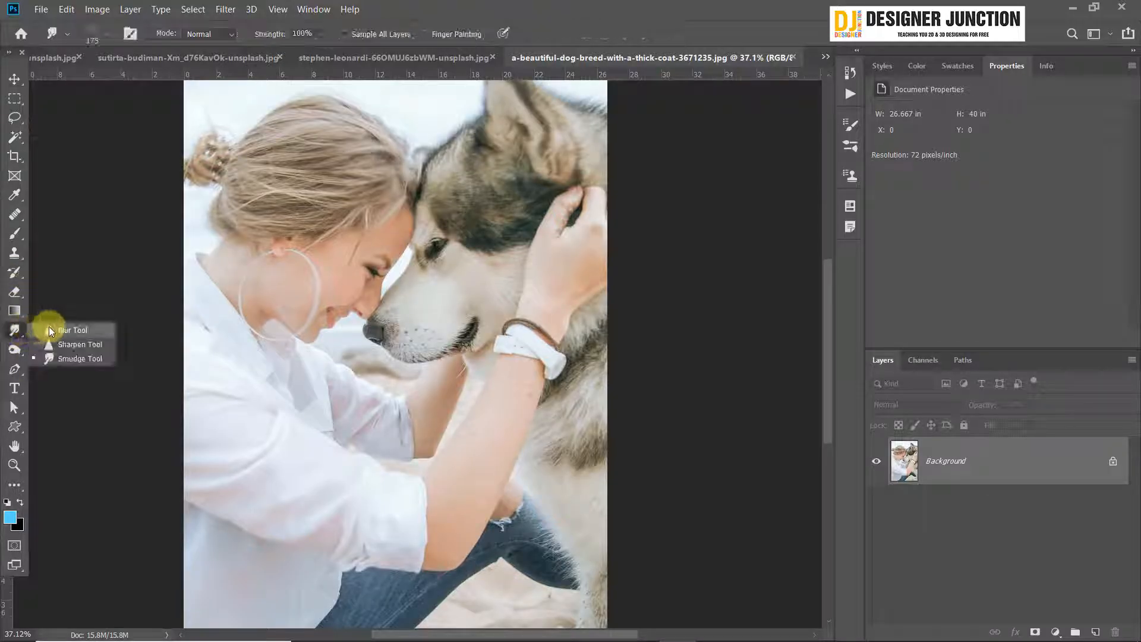
{"action": "left_click", "coordinate": [82, 343]}
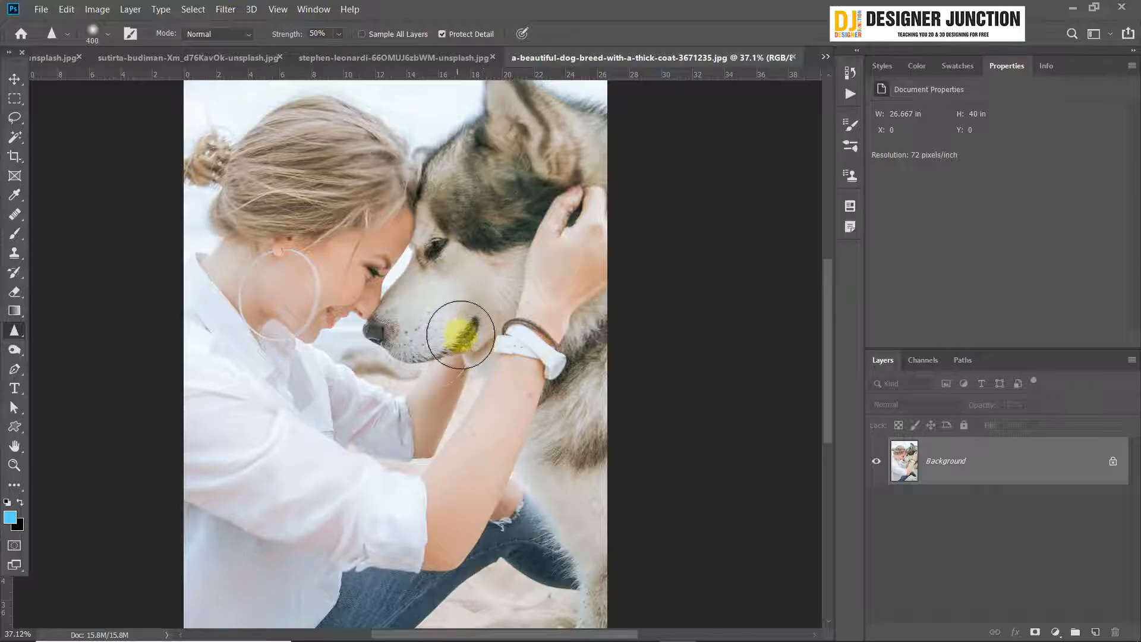
Add a blank layer above the Background and enable Sample All Layers for the Sharpen Tool
{"action": "left_click_drag", "start_coordinate": [430, 379], "coordinate": [454, 440]}
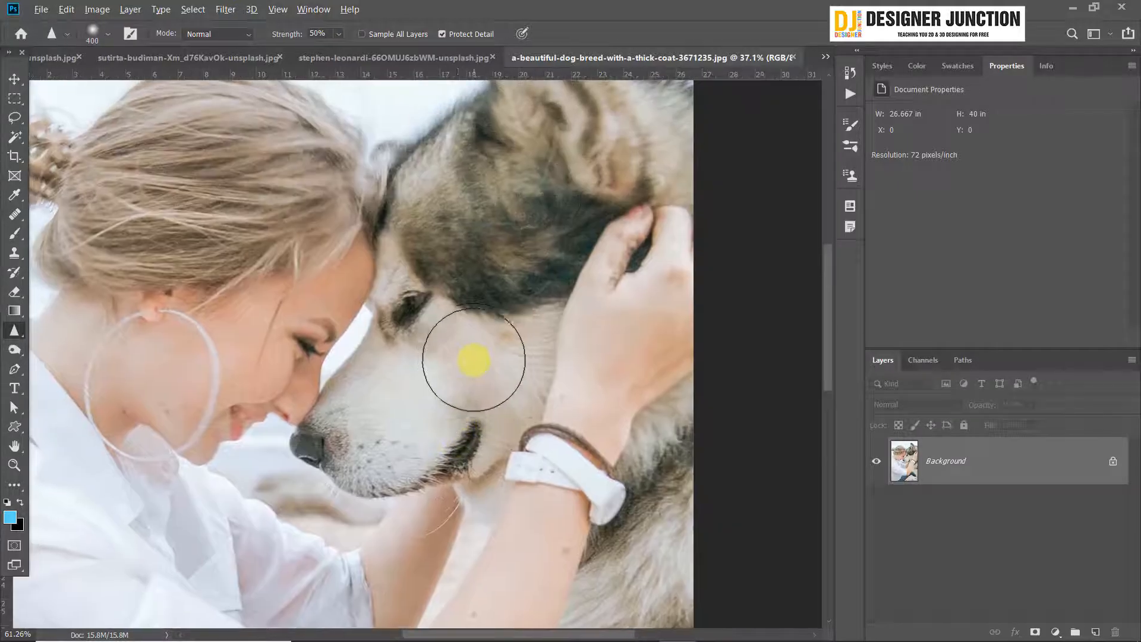
{"action": "scroll", "coordinate": [475, 361], "scroll_direction": "down", "scroll_amount": 2}
{"action": "scroll", "coordinate": [483, 338], "scroll_direction": "up", "scroll_amount": 1}
{"action": "left_click_drag", "start_coordinate": [497, 292], "coordinate": [476, 338]}
{"action": "mouse_move", "coordinate": [416, 369]}
{"action": "left_mouse_down"}
{"action": "mouse_move", "coordinate": [477, 347]}
{"action": "mouse_move", "coordinate": [463, 258]}
{"action": "mouse_move", "coordinate": [503, 265]}
{"action": "mouse_move", "coordinate": [475, 285]}
{"action": "mouse_move", "coordinate": [457, 277]}
{"action": "mouse_move", "coordinate": [445, 312]}
{"action": "mouse_move", "coordinate": [447, 274]}
{"action": "mouse_move", "coordinate": [416, 343]}
{"action": "mouse_move", "coordinate": [506, 276]}
{"action": "left_mouse_up"}
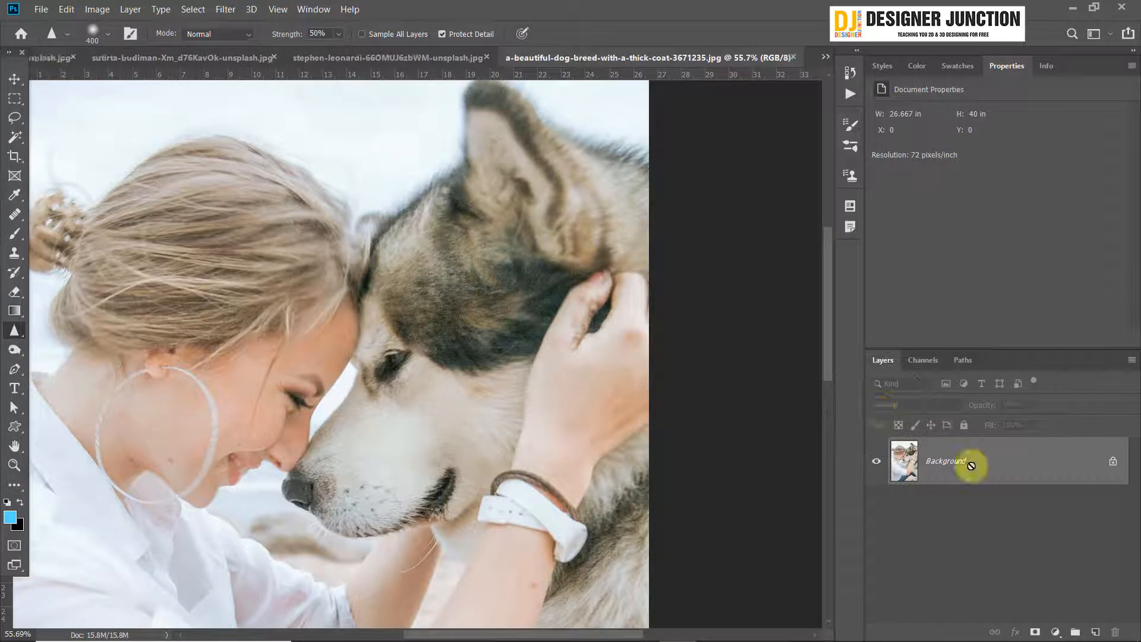
{"action": "left_click_drag", "start_coordinate": [971, 466], "coordinate": [1108, 631]}
{"action": "left_click_drag", "start_coordinate": [602, 351], "coordinate": [484, 338]}
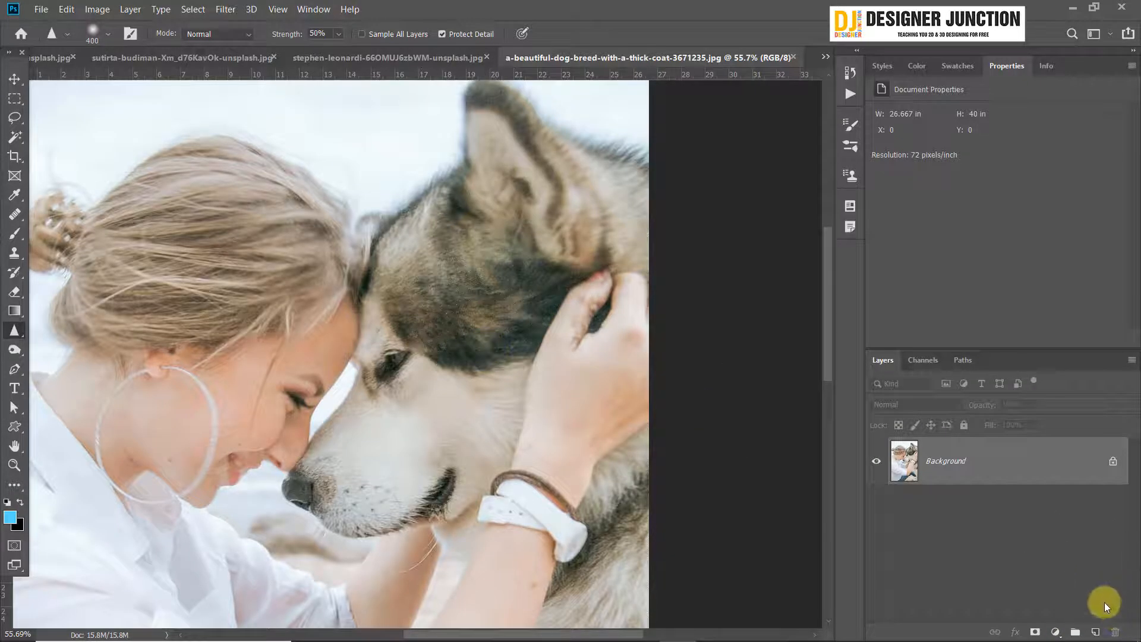
{"action": "left_click", "coordinate": [1095, 632]}
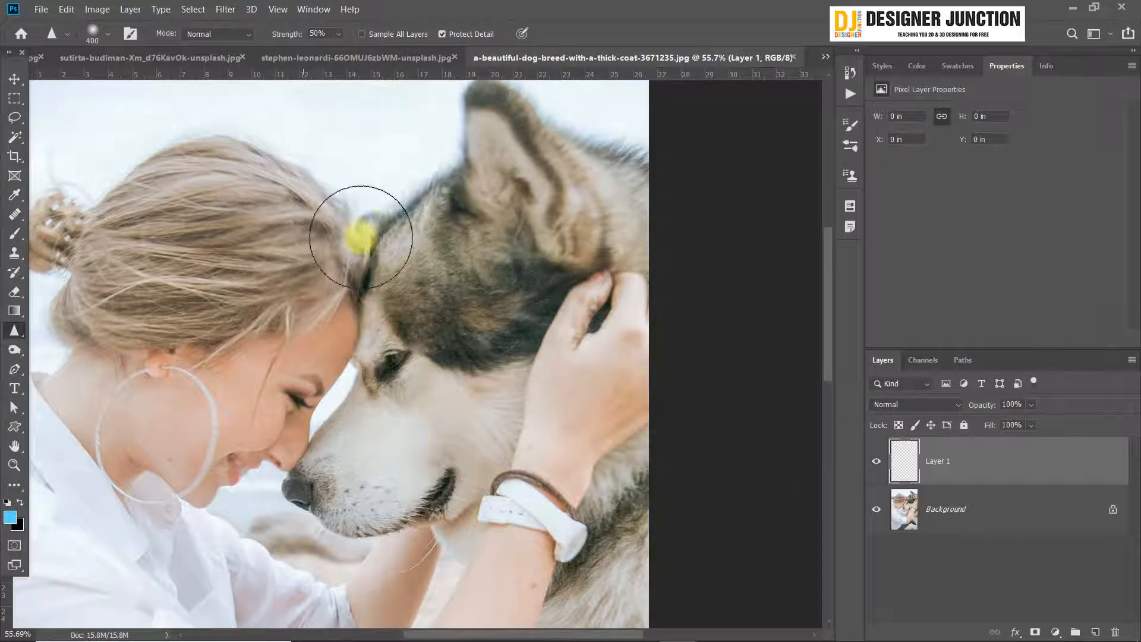
{"action": "left_click", "coordinate": [207, 33]}
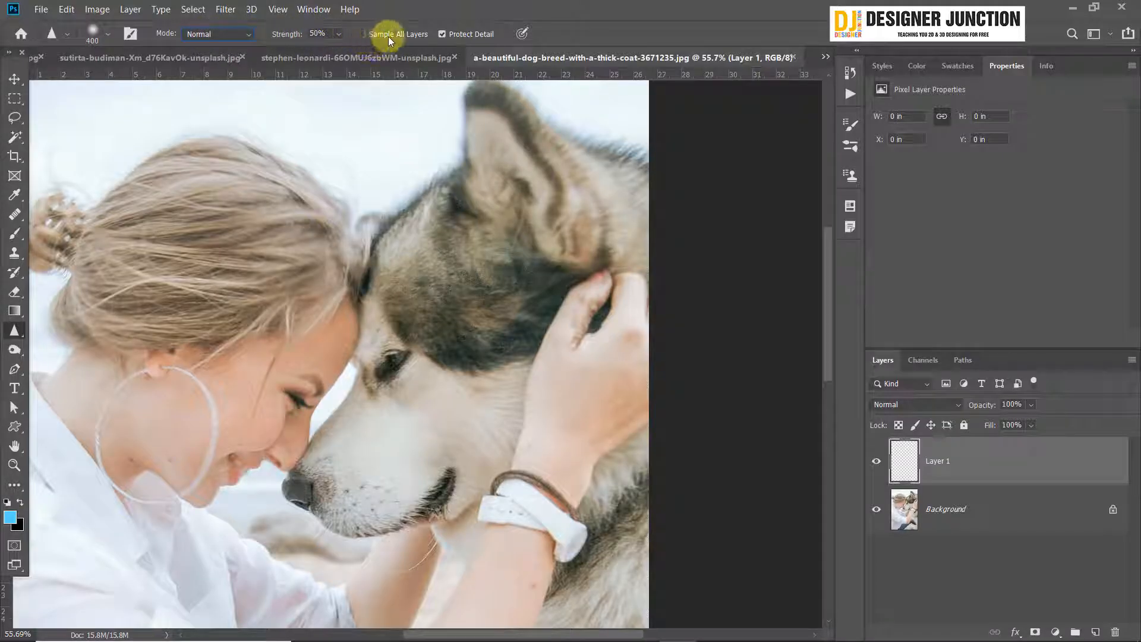
{"action": "left_click", "coordinate": [362, 34]}
Sharpen the dog's forehead, eye area and muzzle heavily on Layer 1 with repeated Sharpen Tool strokes
{"action": "mouse_move", "coordinate": [522, 369]}
{"action": "left_mouse_down"}
{"action": "mouse_move", "coordinate": [454, 243]}
{"action": "mouse_move", "coordinate": [457, 284]}
{"action": "mouse_move", "coordinate": [474, 255]}
{"action": "left_mouse_up"}
{"action": "mouse_move", "coordinate": [396, 412]}
{"action": "left_mouse_down"}
{"action": "mouse_move", "coordinate": [433, 408]}
{"action": "mouse_move", "coordinate": [444, 426]}
{"action": "mouse_move", "coordinate": [501, 287]}
{"action": "mouse_move", "coordinate": [407, 450]}
{"action": "mouse_move", "coordinate": [497, 247]}
{"action": "mouse_move", "coordinate": [394, 394]}
{"action": "mouse_move", "coordinate": [433, 293]}
{"action": "mouse_move", "coordinate": [483, 224]}
{"action": "mouse_move", "coordinate": [537, 219]}
{"action": "mouse_move", "coordinate": [444, 395]}
{"action": "mouse_move", "coordinate": [363, 446]}
{"action": "mouse_move", "coordinate": [390, 340]}
{"action": "mouse_move", "coordinate": [380, 420]}
{"action": "left_mouse_up"}
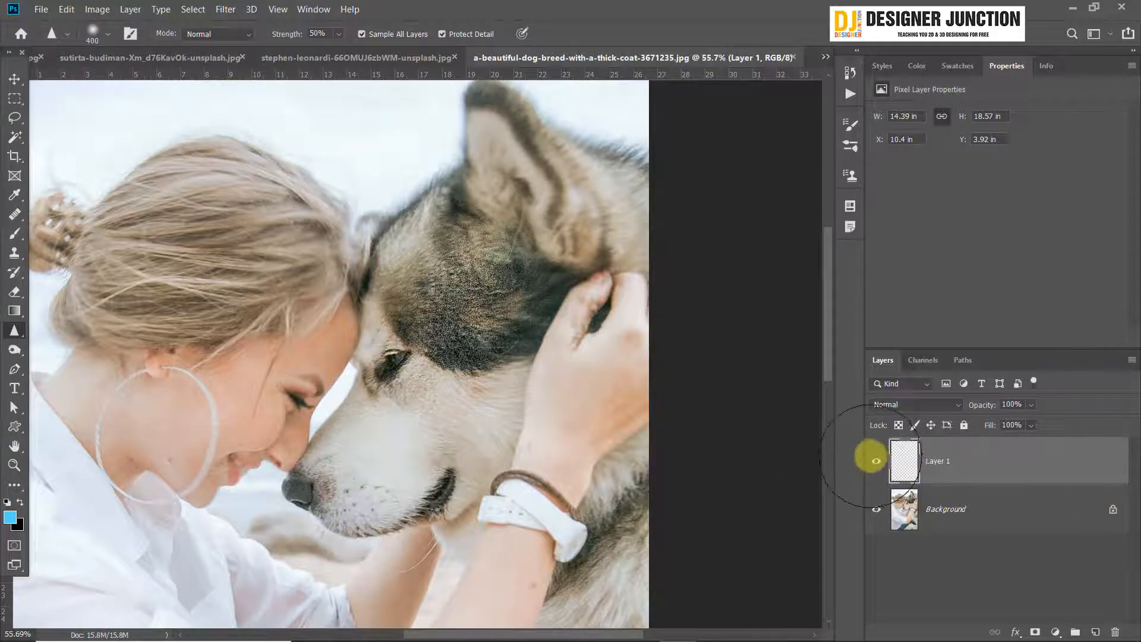
{"action": "mouse_move", "coordinate": [392, 357]}
{"action": "left_mouse_down"}
{"action": "mouse_move", "coordinate": [491, 337]}
{"action": "mouse_move", "coordinate": [456, 315]}
{"action": "mouse_move", "coordinate": [421, 326]}
{"action": "mouse_move", "coordinate": [445, 345]}
{"action": "left_mouse_up"}
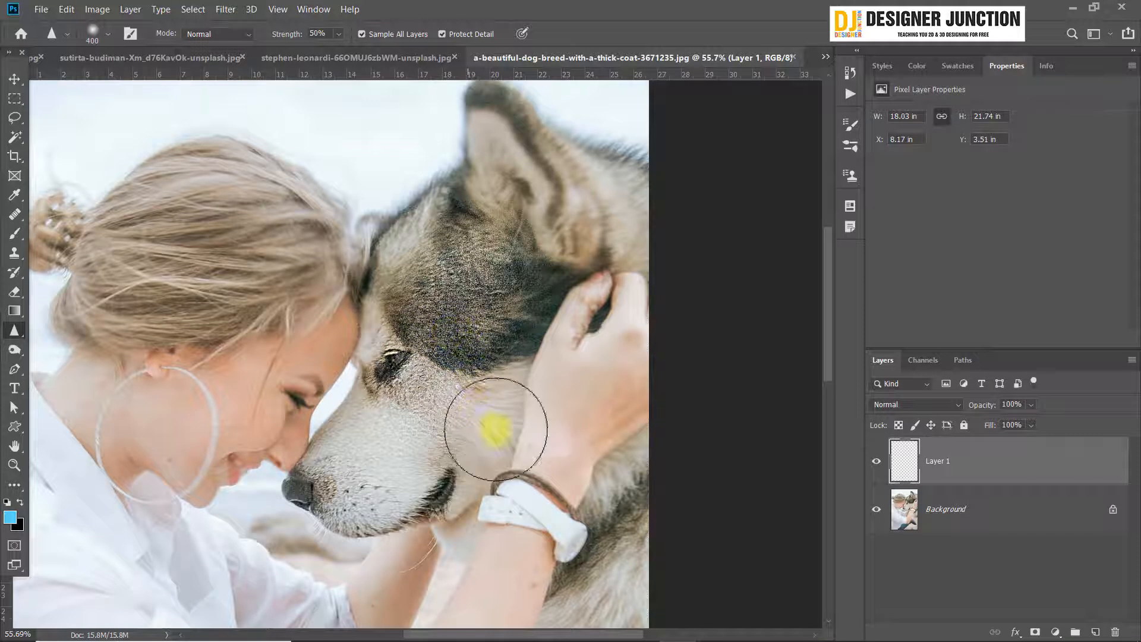
Compare the heavily sharpened dog face with the original by toggling Layer 1's visibility
{"action": "left_click", "coordinate": [876, 461]}
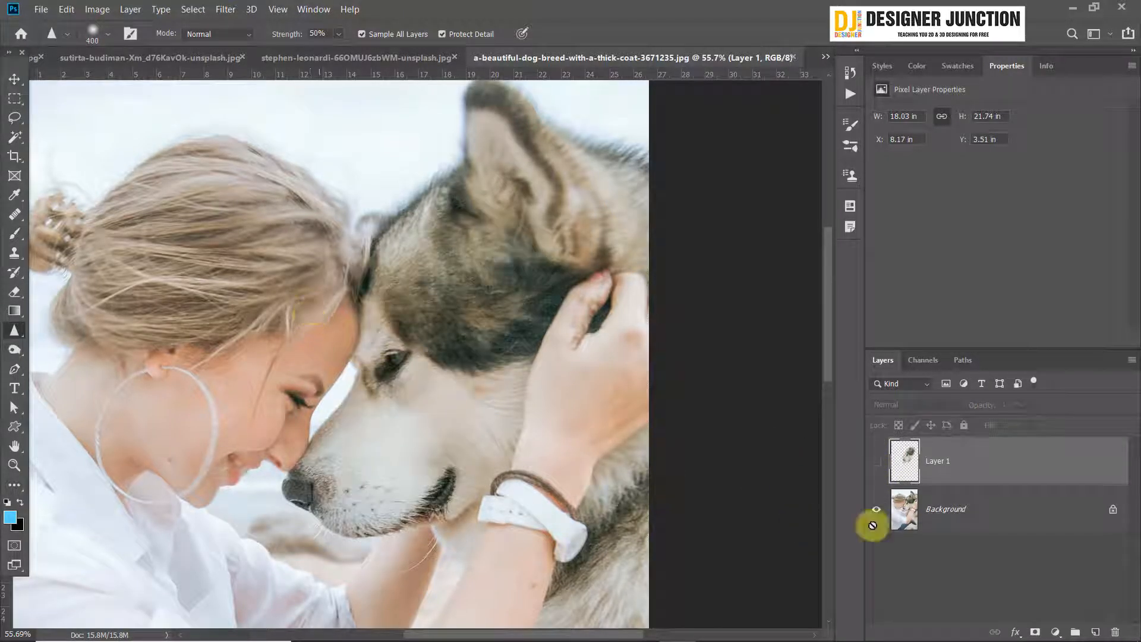
{"action": "left_click", "coordinate": [877, 463]}
{"action": "left_click", "coordinate": [876, 463]}
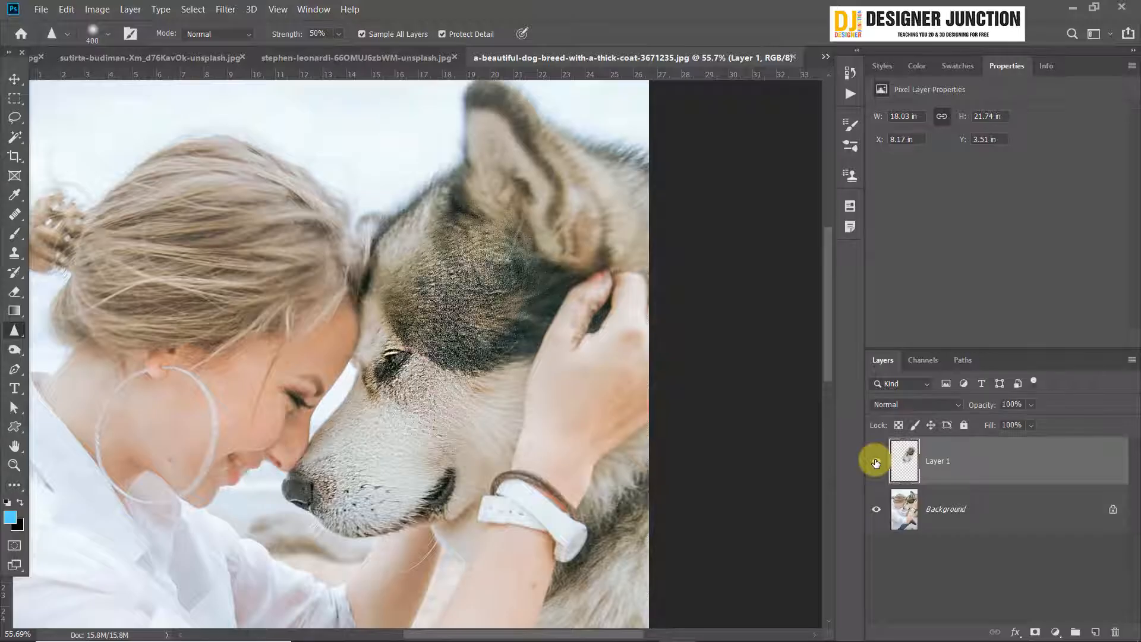
{"action": "left_click", "coordinate": [877, 463]}
{"action": "left_click", "coordinate": [877, 462]}
{"action": "left_click", "coordinate": [877, 463]}
{"action": "left_click", "coordinate": [877, 463]}
{"action": "left_click", "coordinate": [877, 463]}
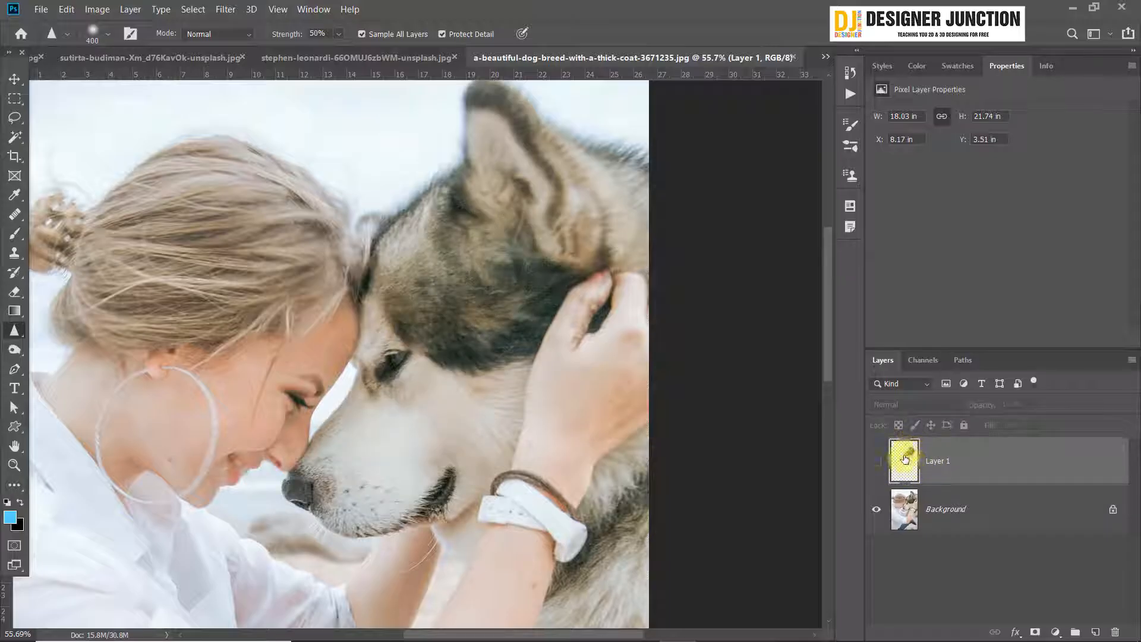
{"action": "left_click", "coordinate": [875, 463]}
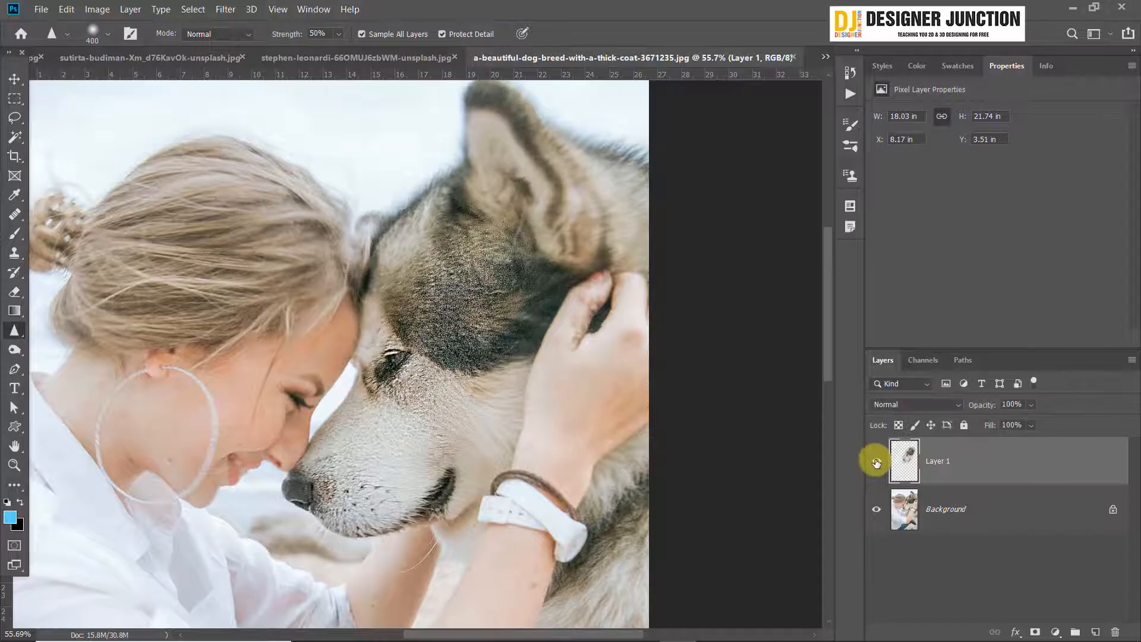
{"action": "left_click", "coordinate": [876, 463]}
Replace Layer 1 with a new blank layer and sharpen the dog's face and ear more lightly
{"action": "left_click_drag", "start_coordinate": [1004, 464], "coordinate": [1115, 631]}
{"action": "left_click", "coordinate": [1095, 632]}
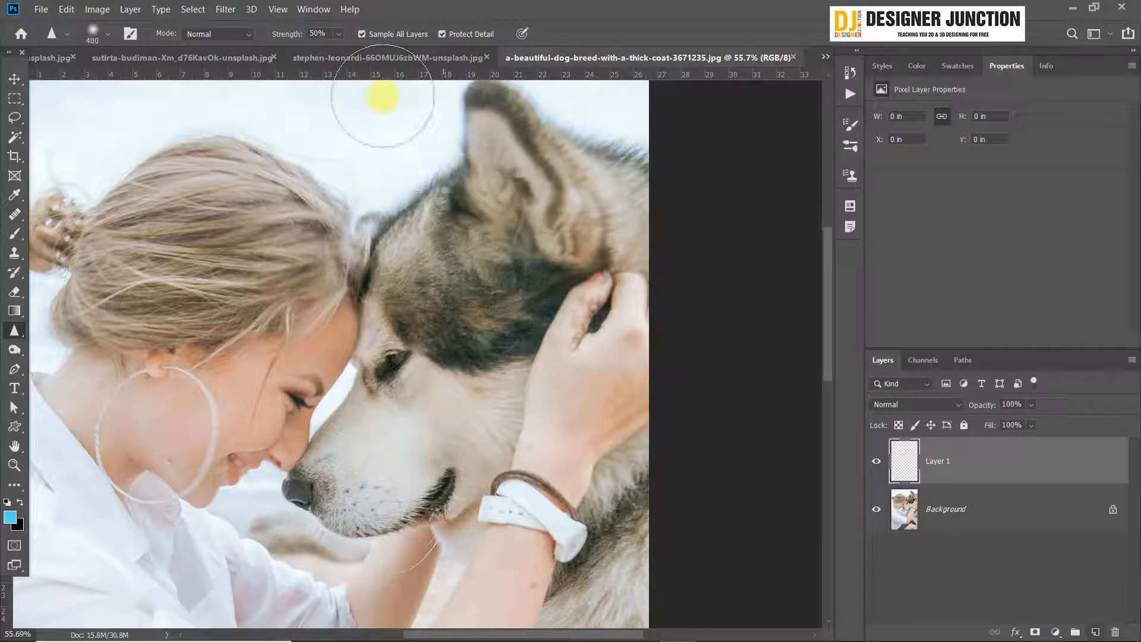
{"action": "mouse_move", "coordinate": [400, 255]}
{"action": "left_mouse_down"}
{"action": "mouse_move", "coordinate": [487, 284]}
{"action": "mouse_move", "coordinate": [500, 262]}
{"action": "mouse_move", "coordinate": [447, 255]}
{"action": "mouse_move", "coordinate": [475, 227]}
{"action": "mouse_move", "coordinate": [402, 287]}
{"action": "mouse_move", "coordinate": [488, 284]}
{"action": "mouse_move", "coordinate": [514, 363]}
{"action": "mouse_move", "coordinate": [453, 322]}
{"action": "mouse_move", "coordinate": [436, 374]}
{"action": "mouse_move", "coordinate": [465, 276]}
{"action": "mouse_move", "coordinate": [397, 368]}
{"action": "mouse_move", "coordinate": [469, 270]}
{"action": "mouse_move", "coordinate": [450, 369]}
{"action": "mouse_move", "coordinate": [529, 301]}
{"action": "mouse_move", "coordinate": [501, 343]}
{"action": "mouse_move", "coordinate": [522, 259]}
{"action": "mouse_move", "coordinate": [509, 297]}
{"action": "mouse_move", "coordinate": [396, 458]}
{"action": "mouse_move", "coordinate": [476, 387]}
{"action": "mouse_move", "coordinate": [406, 416]}
{"action": "mouse_move", "coordinate": [397, 353]}
{"action": "mouse_move", "coordinate": [373, 393]}
{"action": "mouse_move", "coordinate": [399, 354]}
{"action": "mouse_move", "coordinate": [380, 442]}
{"action": "mouse_move", "coordinate": [437, 561]}
{"action": "mouse_move", "coordinate": [340, 537]}
{"action": "mouse_move", "coordinate": [316, 494]}
{"action": "mouse_move", "coordinate": [350, 513]}
{"action": "mouse_move", "coordinate": [428, 490]}
{"action": "mouse_move", "coordinate": [462, 421]}
{"action": "mouse_move", "coordinate": [466, 343]}
{"action": "mouse_move", "coordinate": [485, 366]}
{"action": "mouse_move", "coordinate": [477, 435]}
{"action": "mouse_move", "coordinate": [414, 522]}
{"action": "mouse_move", "coordinate": [395, 382]}
{"action": "mouse_move", "coordinate": [312, 492]}
{"action": "mouse_move", "coordinate": [353, 522]}
{"action": "mouse_move", "coordinate": [474, 488]}
{"action": "mouse_move", "coordinate": [531, 211]}
{"action": "mouse_move", "coordinate": [515, 154]}
{"action": "mouse_move", "coordinate": [527, 135]}
{"action": "mouse_move", "coordinate": [600, 218]}
{"action": "mouse_move", "coordinate": [466, 110]}
{"action": "mouse_move", "coordinate": [491, 260]}
{"action": "mouse_move", "coordinate": [521, 209]}
{"action": "mouse_move", "coordinate": [522, 260]}
{"action": "mouse_move", "coordinate": [668, 238]}
{"action": "mouse_move", "coordinate": [509, 220]}
{"action": "mouse_move", "coordinate": [384, 259]}
{"action": "mouse_move", "coordinate": [383, 282]}
{"action": "mouse_move", "coordinate": [476, 378]}
{"action": "mouse_move", "coordinate": [482, 326]}
{"action": "mouse_move", "coordinate": [482, 379]}
{"action": "mouse_move", "coordinate": [415, 280]}
{"action": "mouse_move", "coordinate": [522, 333]}
{"action": "mouse_move", "coordinate": [507, 322]}
{"action": "mouse_move", "coordinate": [472, 331]}
{"action": "left_mouse_up"}
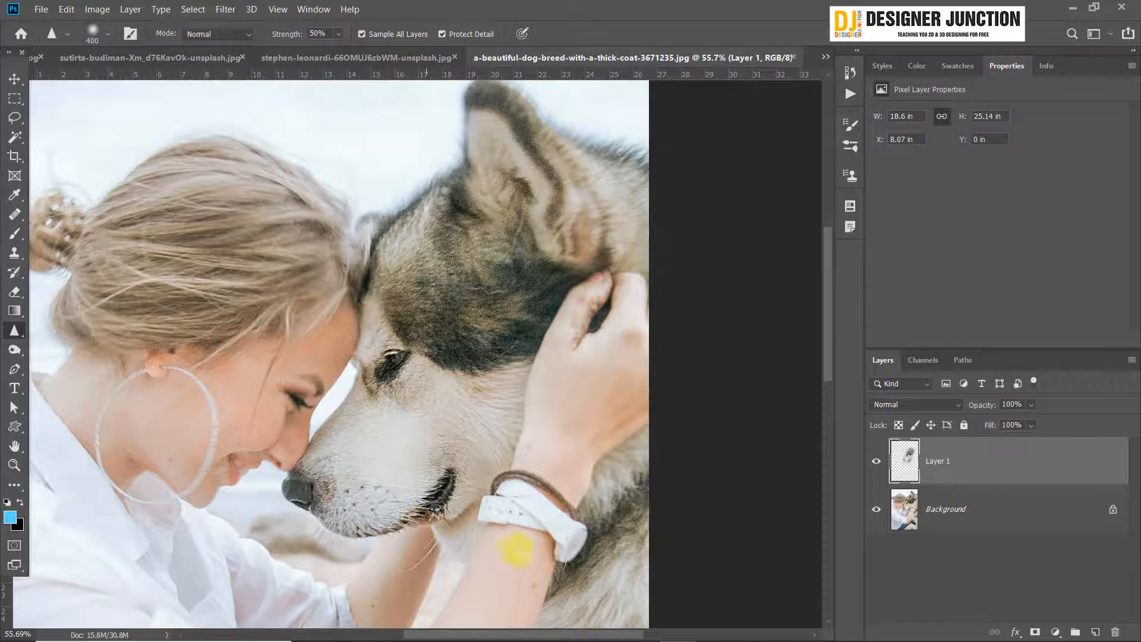
Check the sharpening by toggling Layer 1's visibility, and sharpen the dog's nose, muzzle and ear further
{"action": "left_click", "coordinate": [877, 461]}
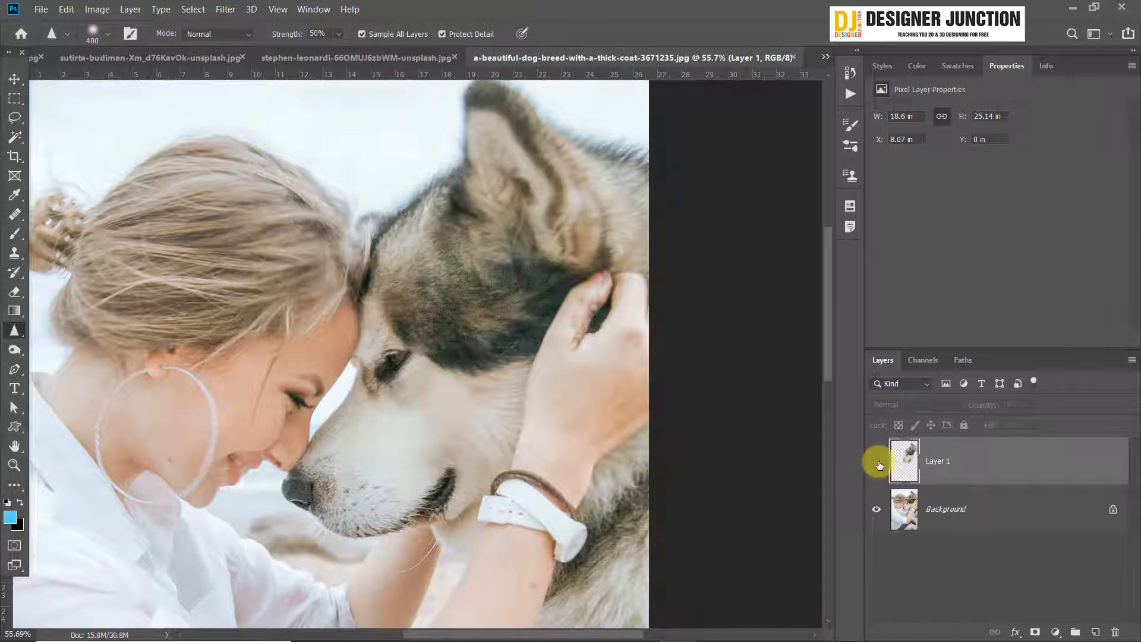
{"action": "left_click", "coordinate": [878, 463]}
{"action": "left_click", "coordinate": [878, 463]}
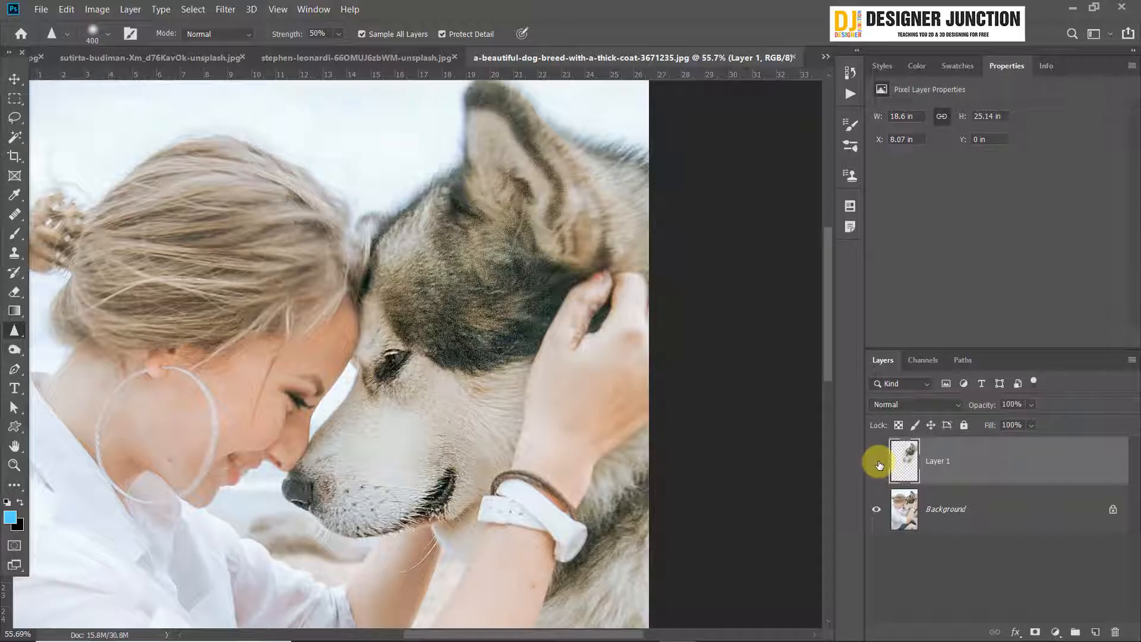
{"action": "left_click", "coordinate": [879, 463]}
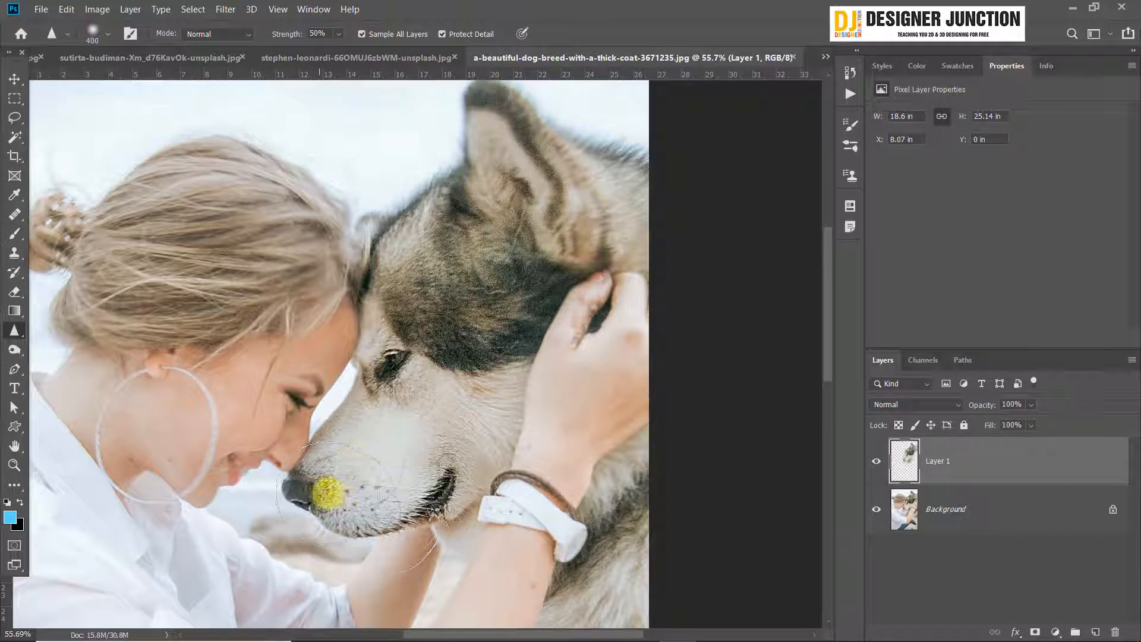
{"action": "left_click_drag", "start_coordinate": [274, 505], "coordinate": [305, 471]}
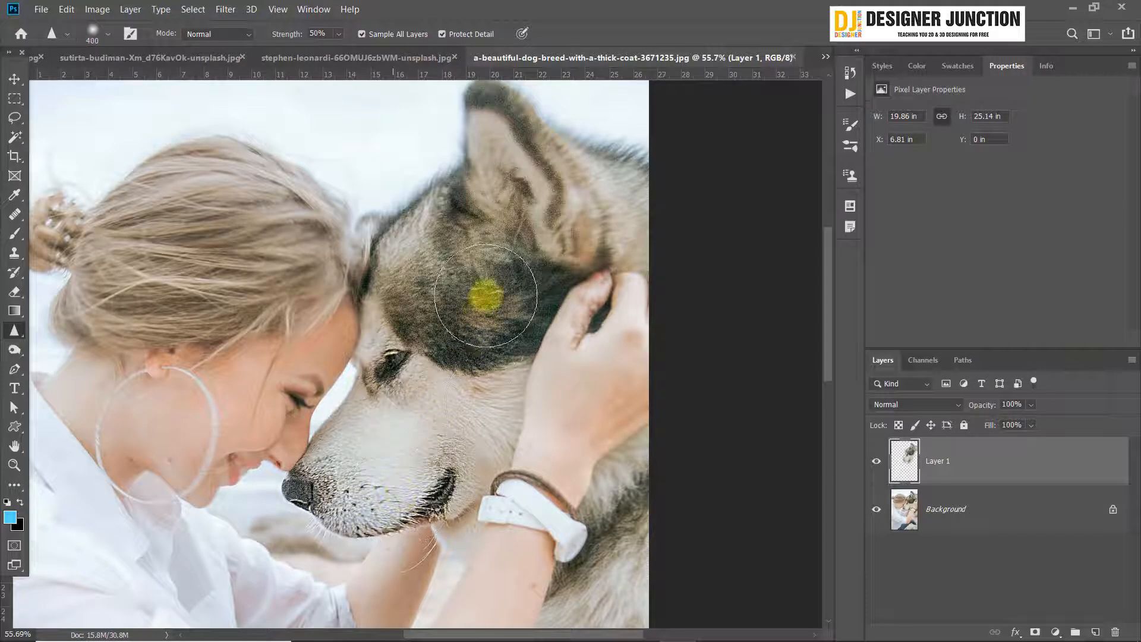
{"action": "mouse_move", "coordinate": [581, 232]}
{"action": "left_mouse_down"}
{"action": "mouse_move", "coordinate": [597, 202]}
{"action": "mouse_move", "coordinate": [524, 137]}
{"action": "mouse_move", "coordinate": [516, 153]}
{"action": "mouse_move", "coordinate": [550, 171]}
{"action": "left_mouse_up"}
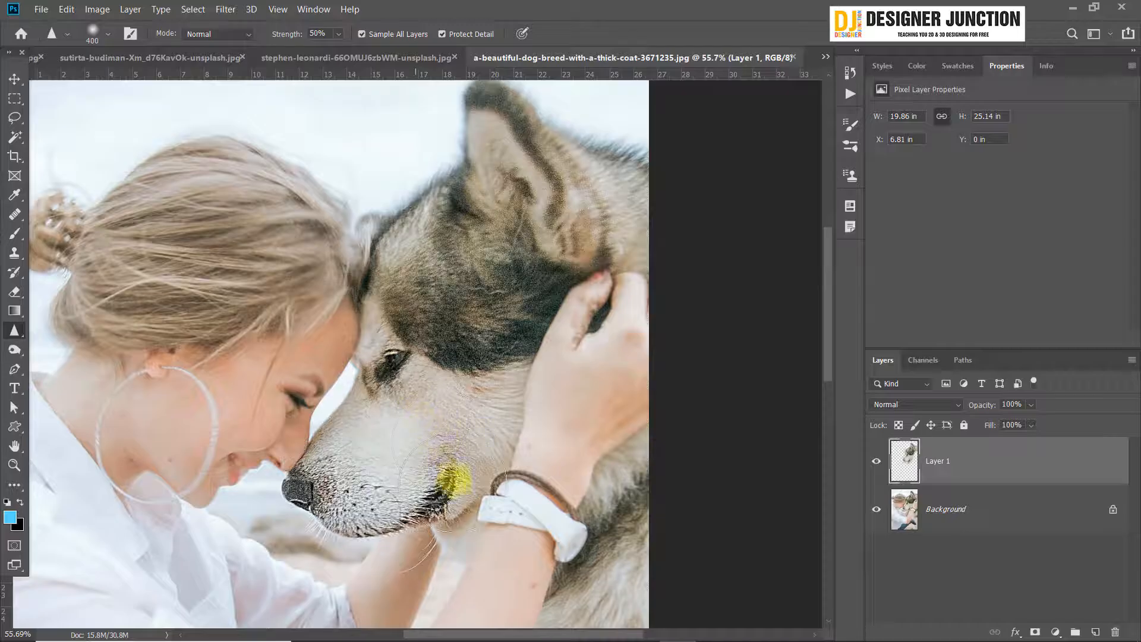
Sharpen the woman's hair and bun on Layer 1 with the Sharpen Tool
{"action": "scroll", "coordinate": [450, 475], "scroll_direction": "down", "scroll_amount": 6}
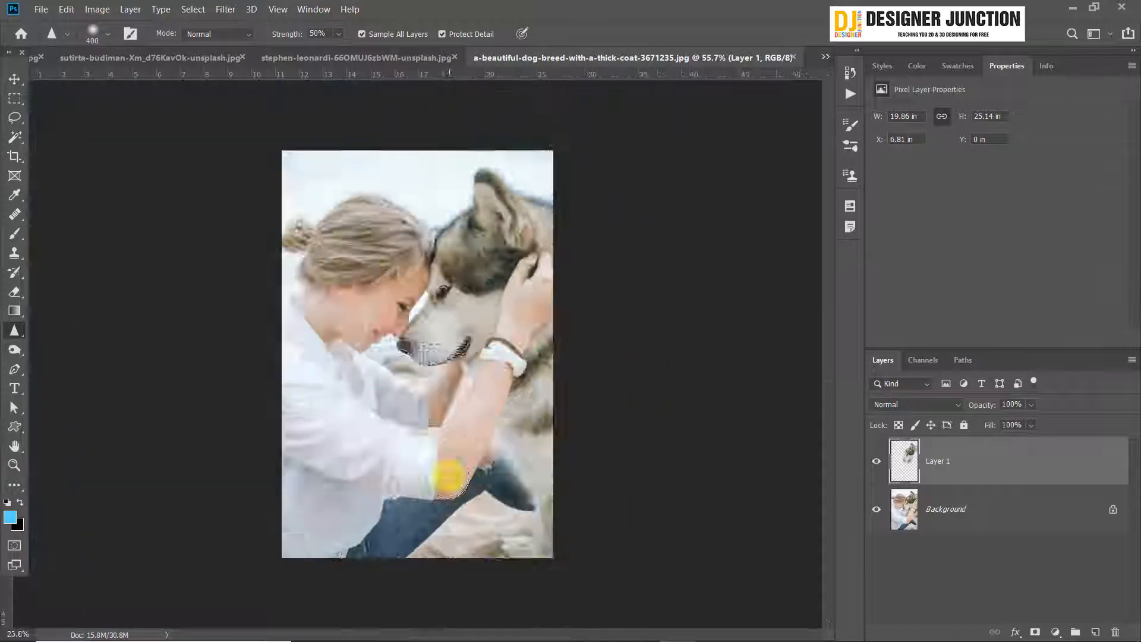
{"action": "scroll", "coordinate": [421, 211], "scroll_direction": "up", "scroll_amount": 4}
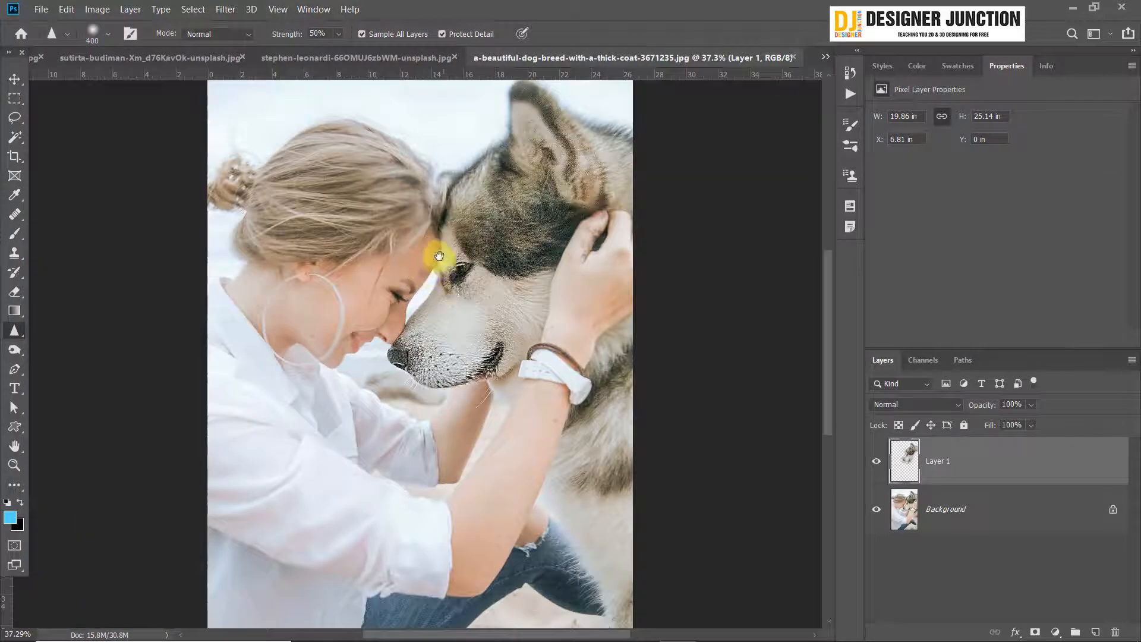
{"action": "scroll", "coordinate": [395, 318], "scroll_direction": "up", "scroll_amount": 4}
{"action": "mouse_move", "coordinate": [290, 291]}
{"action": "left_mouse_down"}
{"action": "mouse_move", "coordinate": [373, 245]}
{"action": "mouse_move", "coordinate": [224, 268]}
{"action": "mouse_move", "coordinate": [415, 264]}
{"action": "mouse_move", "coordinate": [386, 252]}
{"action": "mouse_move", "coordinate": [319, 179]}
{"action": "mouse_move", "coordinate": [272, 204]}
{"action": "mouse_move", "coordinate": [338, 184]}
{"action": "mouse_move", "coordinate": [463, 274]}
{"action": "mouse_move", "coordinate": [232, 192]}
{"action": "mouse_move", "coordinate": [365, 214]}
{"action": "mouse_move", "coordinate": [456, 279]}
{"action": "mouse_move", "coordinate": [399, 296]}
{"action": "mouse_move", "coordinate": [216, 281]}
{"action": "mouse_move", "coordinate": [259, 329]}
{"action": "mouse_move", "coordinate": [493, 274]}
{"action": "mouse_move", "coordinate": [384, 195]}
{"action": "mouse_move", "coordinate": [238, 273]}
{"action": "mouse_move", "coordinate": [320, 218]}
{"action": "mouse_move", "coordinate": [494, 290]}
{"action": "mouse_move", "coordinate": [329, 343]}
{"action": "mouse_move", "coordinate": [222, 321]}
{"action": "mouse_move", "coordinate": [308, 288]}
{"action": "mouse_move", "coordinate": [577, 300]}
{"action": "mouse_move", "coordinate": [166, 261]}
{"action": "mouse_move", "coordinate": [230, 280]}
{"action": "mouse_move", "coordinate": [151, 298]}
{"action": "mouse_move", "coordinate": [159, 202]}
{"action": "mouse_move", "coordinate": [225, 322]}
{"action": "mouse_move", "coordinate": [789, 486]}
{"action": "mouse_move", "coordinate": [880, 532]}
{"action": "mouse_move", "coordinate": [860, 448]}
{"action": "mouse_move", "coordinate": [877, 477]}
{"action": "mouse_move", "coordinate": [897, 467]}
{"action": "left_mouse_up"}
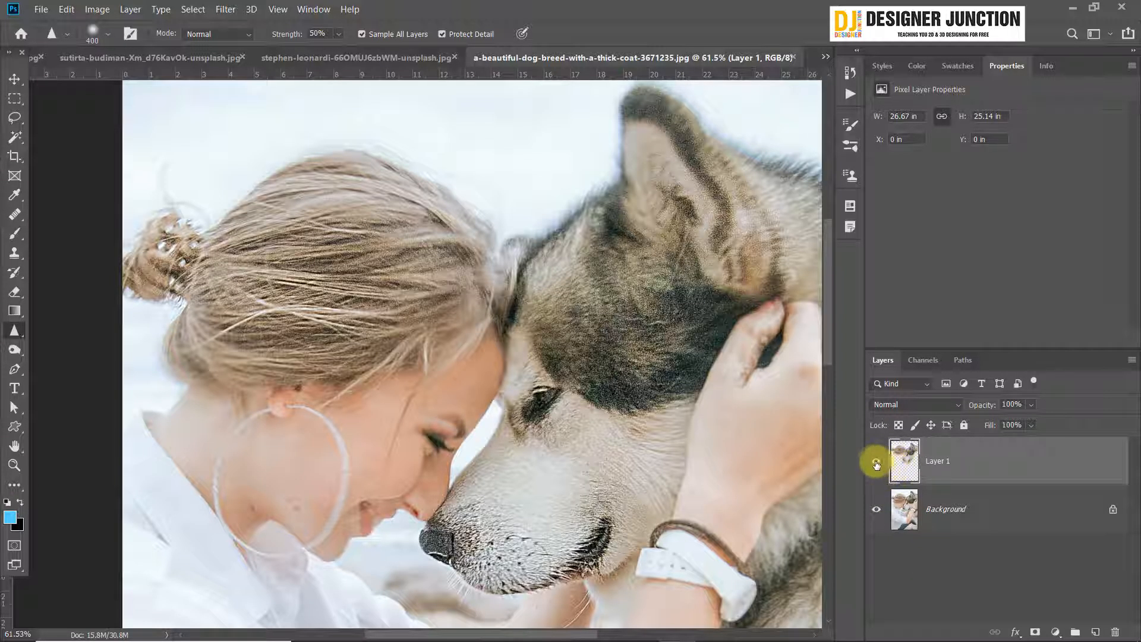
Compare the sharpened hair and dog fur with the original photo by toggling Layer 1's visibility
{"action": "left_click", "coordinate": [877, 462]}
{"action": "left_click", "coordinate": [877, 461]}
{"action": "left_click", "coordinate": [877, 462]}
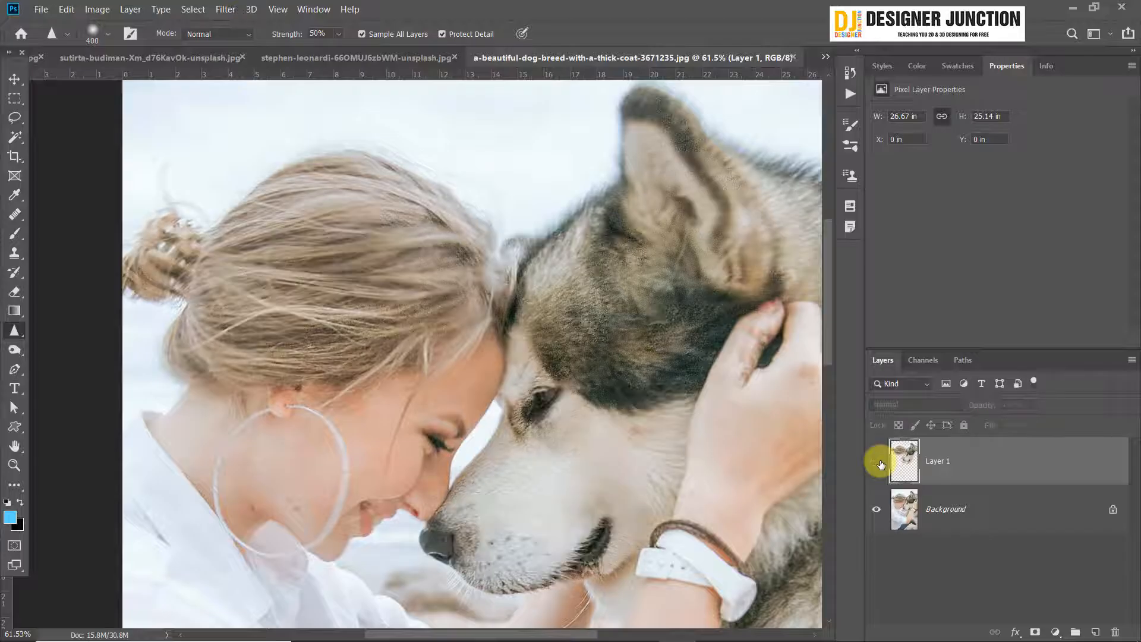
{"action": "left_click", "coordinate": [878, 461]}
{"action": "left_click", "coordinate": [877, 461]}
{"action": "left_click", "coordinate": [879, 463]}
{"action": "left_click", "coordinate": [878, 462]}
{"action": "left_click", "coordinate": [878, 462]}
{"action": "left_click", "coordinate": [879, 462]}
{"action": "left_click", "coordinate": [878, 462]}
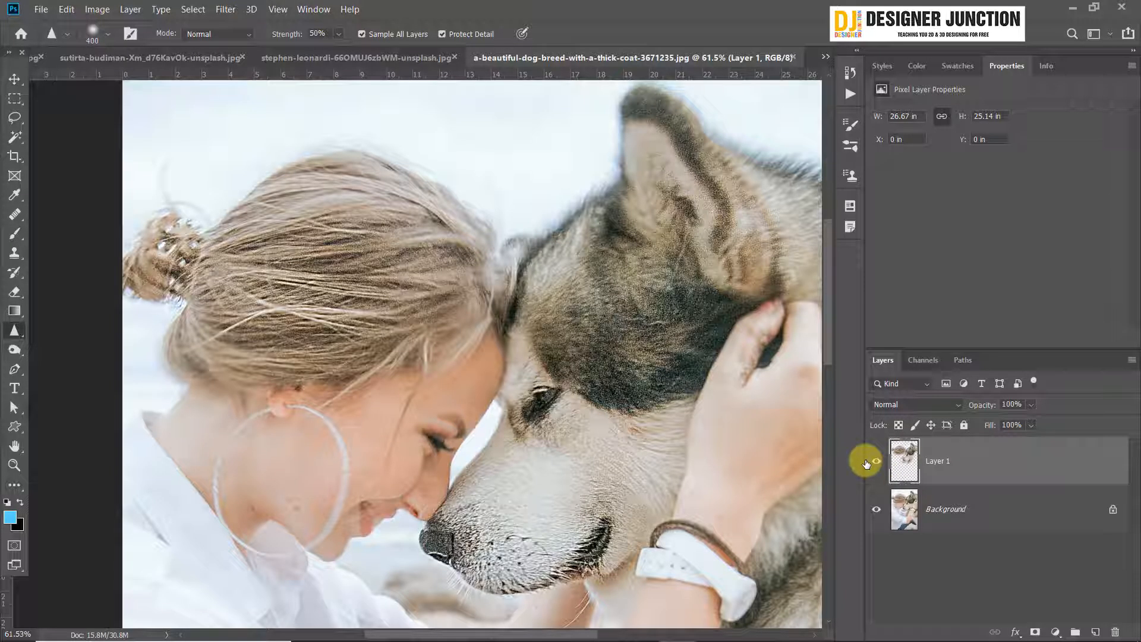
Review the other sharpened photos by switching through the temple, elephant and lion documents
{"action": "left_click", "coordinate": [344, 58]}
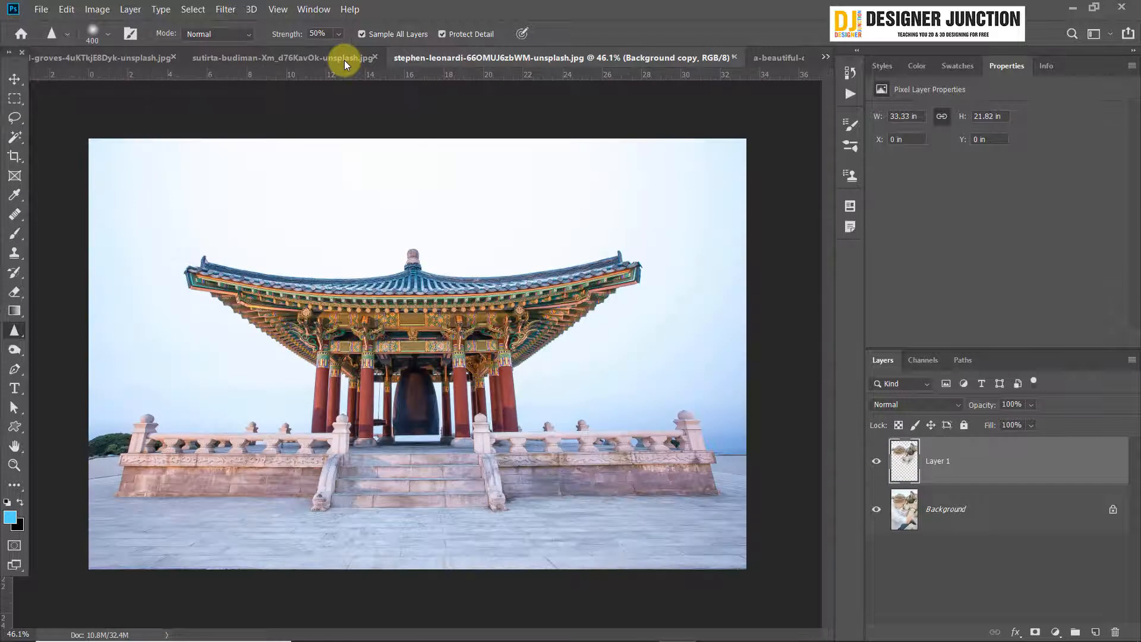
{"action": "left_click", "coordinate": [233, 57]}
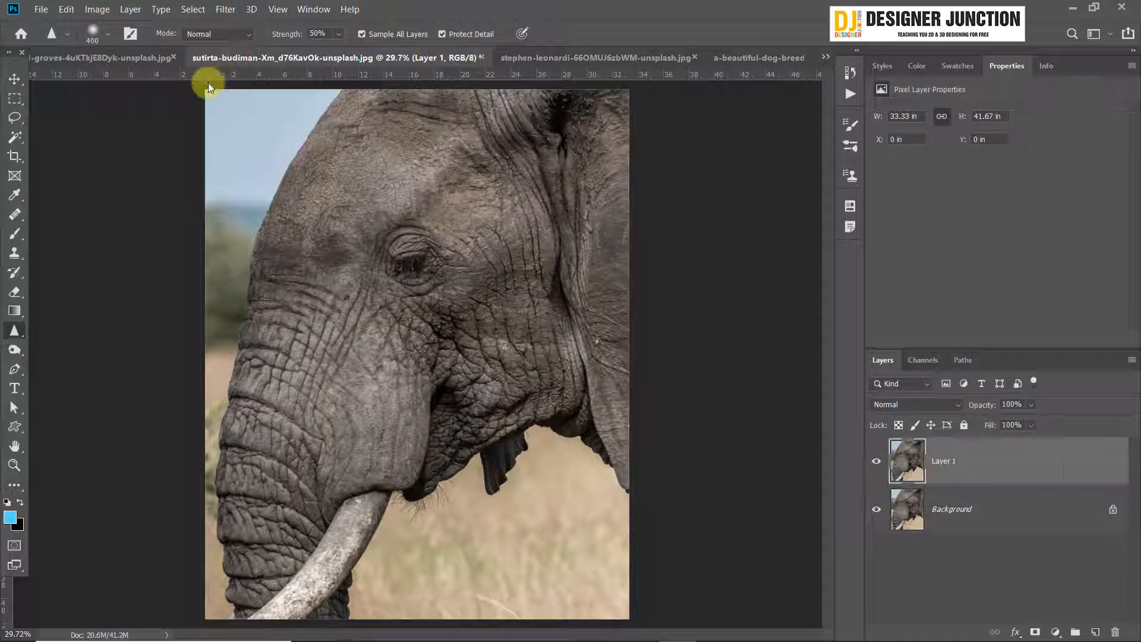
{"action": "left_click", "coordinate": [76, 62]}
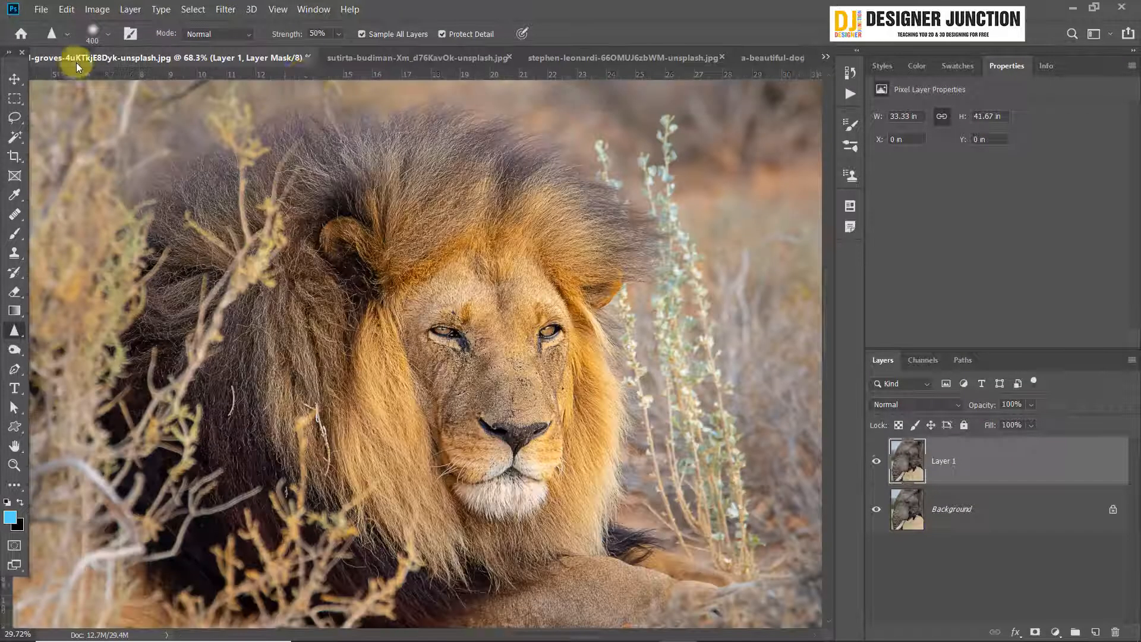
Return to the elephant photo, delete its Layer 1 and undo the deletion
{"action": "left_click", "coordinate": [374, 63]}
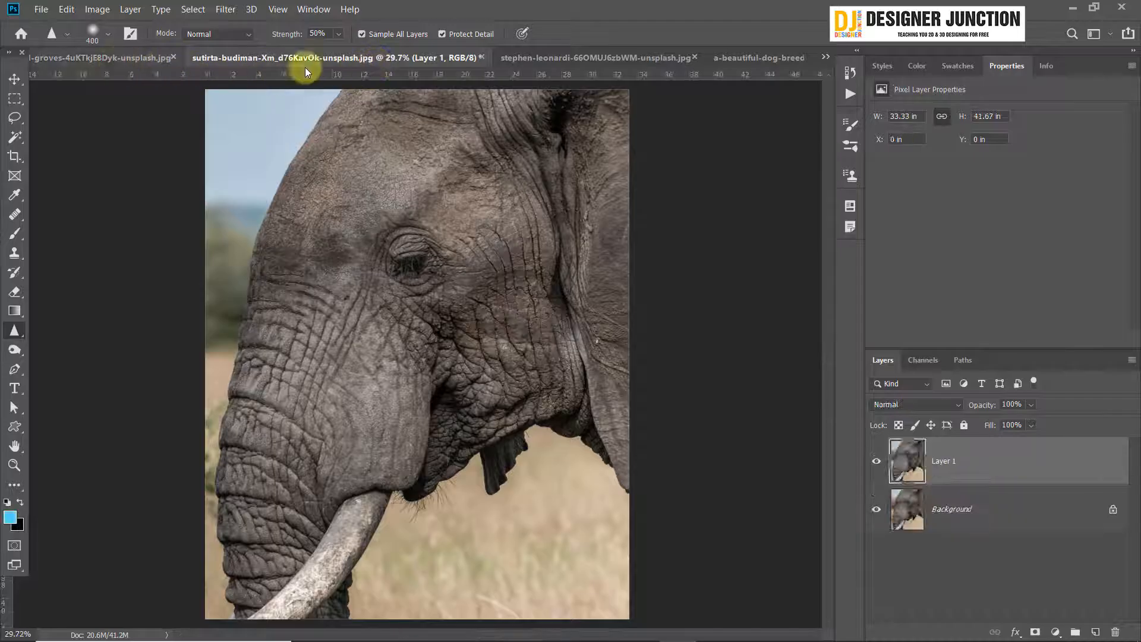
{"action": "left_click_drag", "start_coordinate": [975, 458], "coordinate": [1116, 633]}
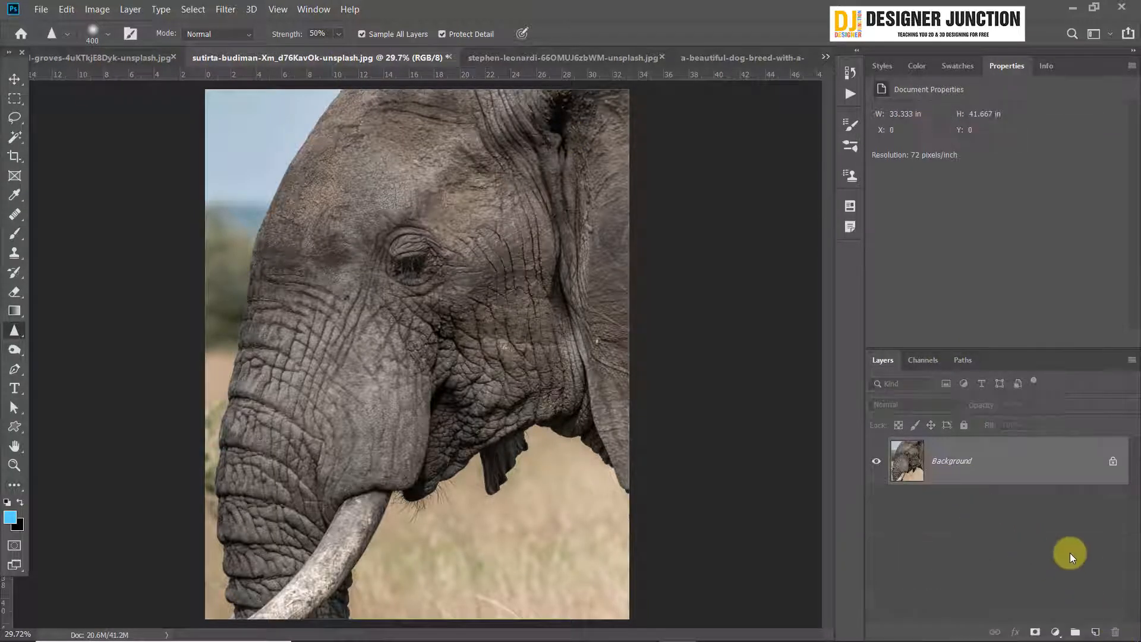
{"action": "key", "text": "ctrl+z"}
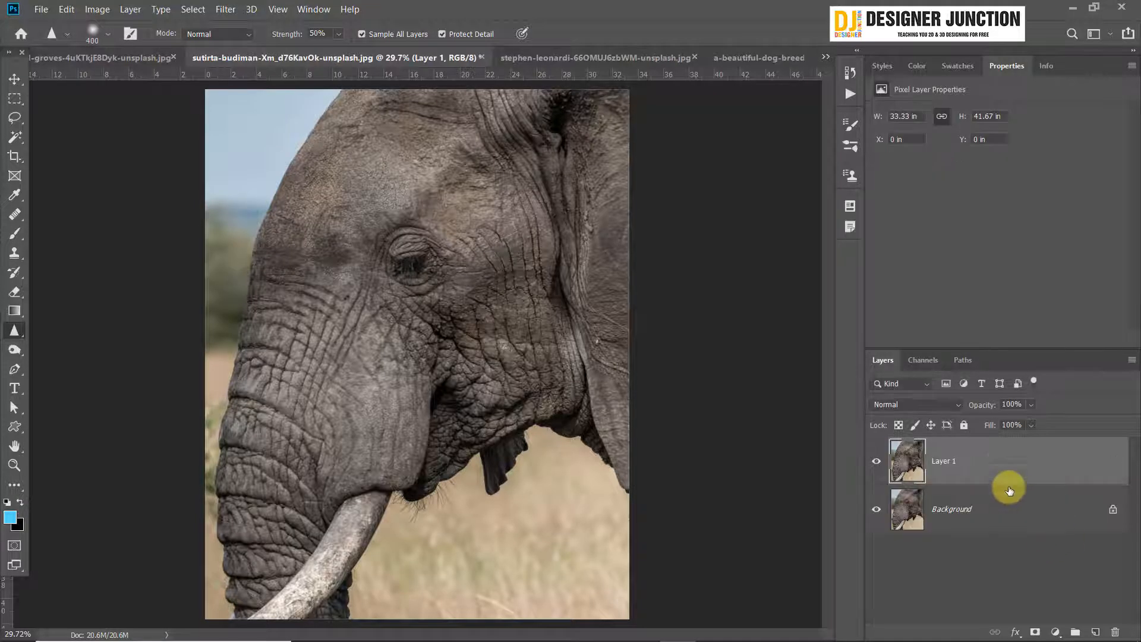
Convert the elephant photo's Layer 1 to a Smart Object and apply Unsharp Mask with amount 163%, radius 1.0 pixels and threshold 0 levels
{"action": "right_click", "coordinate": [1003, 461]}
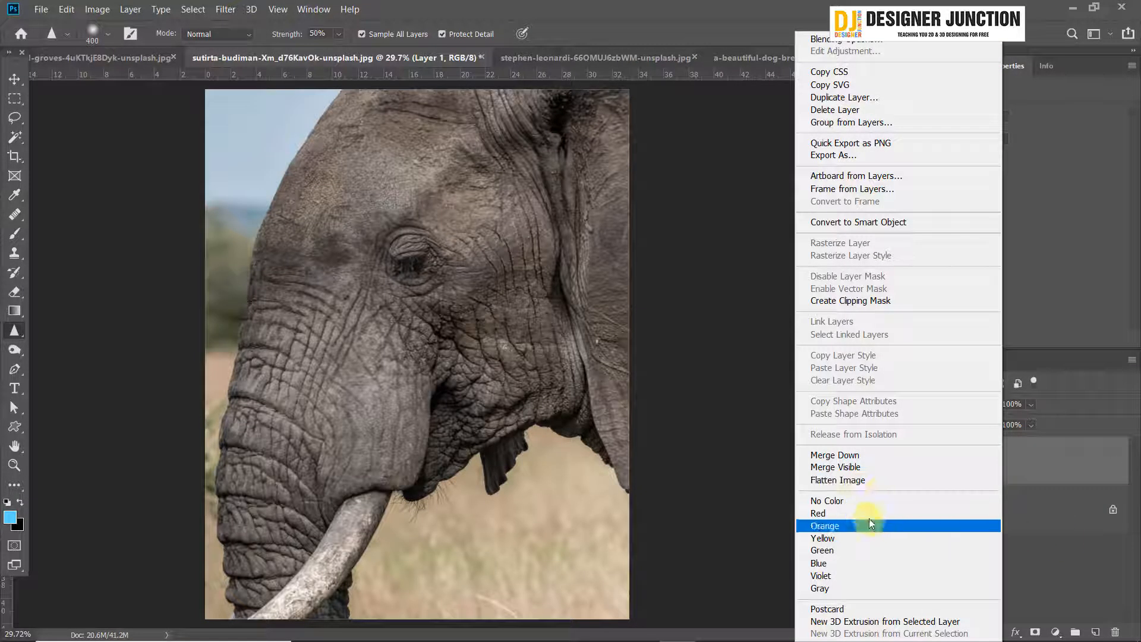
{"action": "left_click", "coordinate": [848, 224]}
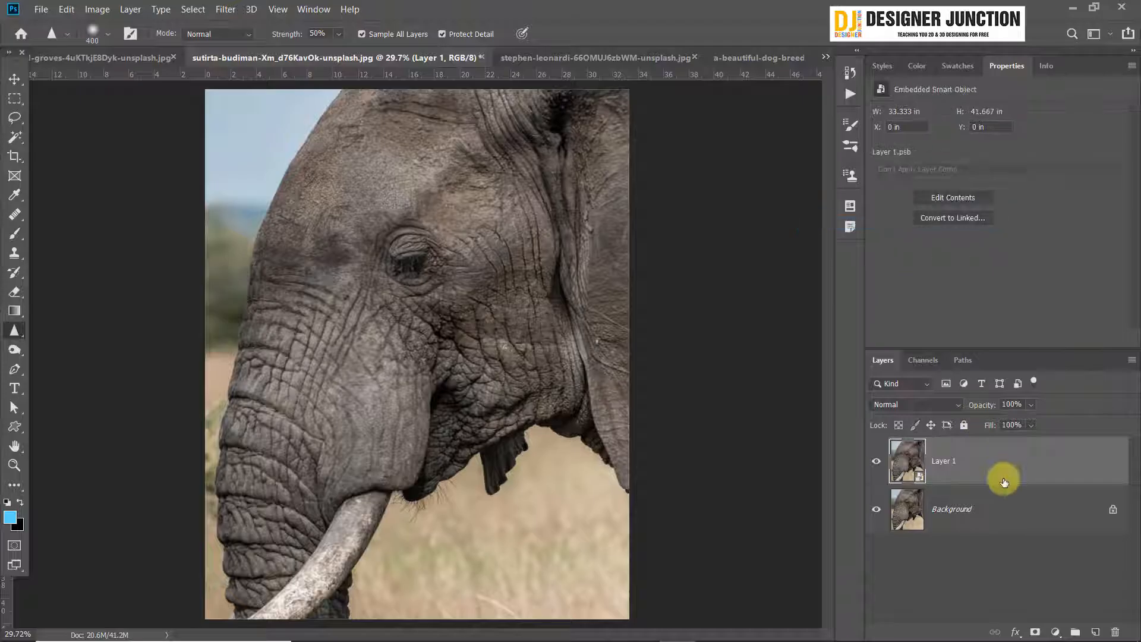
{"action": "left_click", "coordinate": [225, 9]}
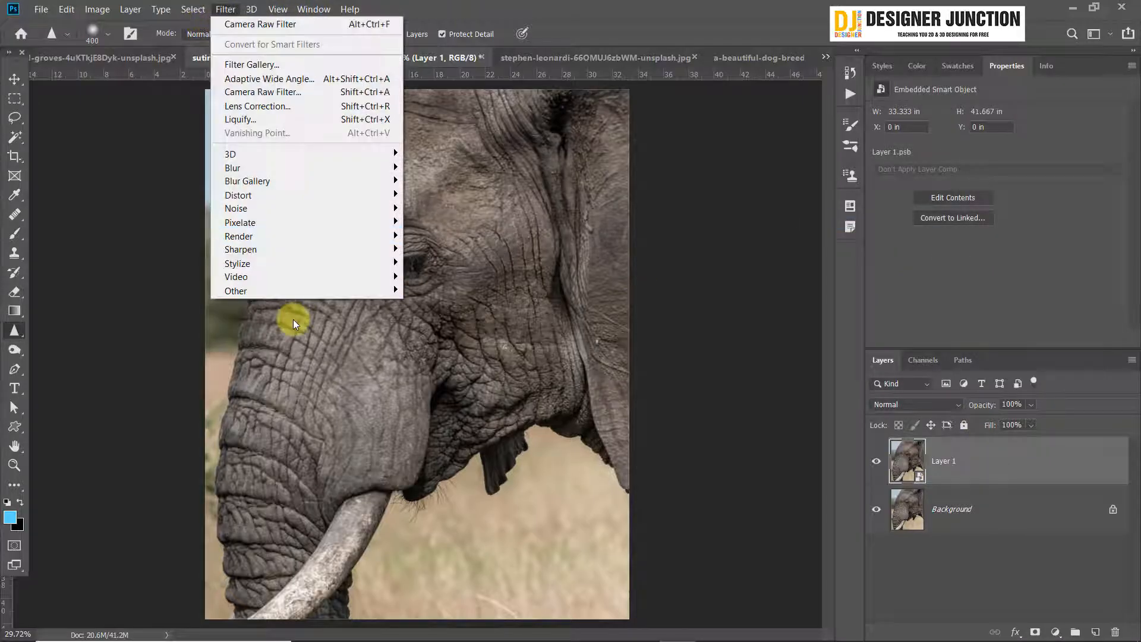
{"action": "mouse_move", "coordinate": [393, 295]}
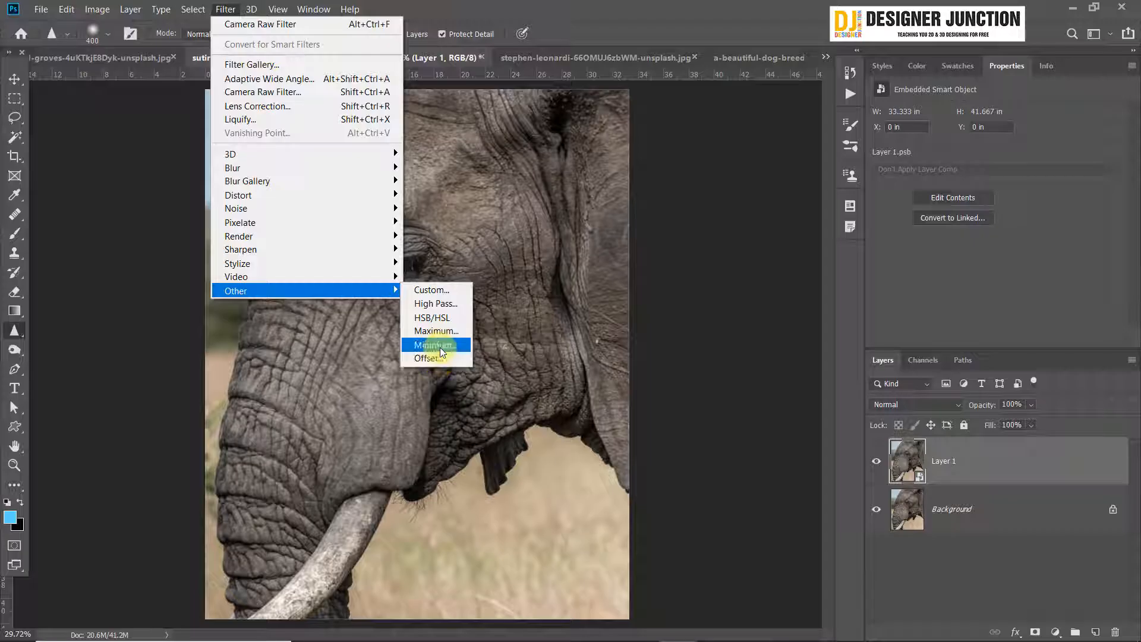
{"action": "mouse_move", "coordinate": [375, 248]}
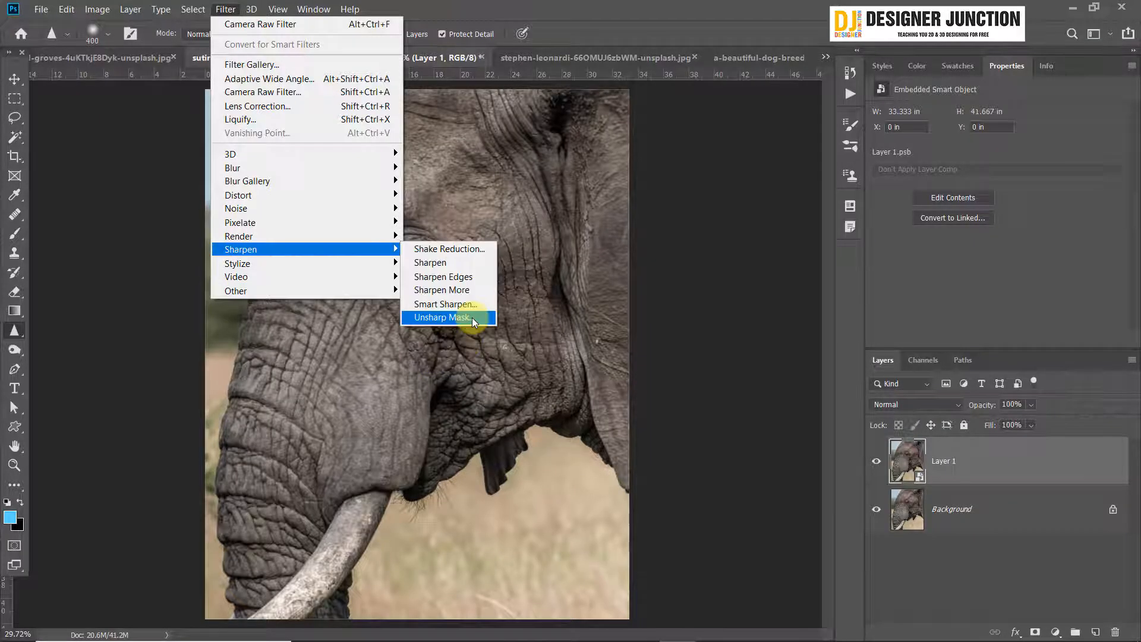
{"action": "left_click", "coordinate": [472, 317]}
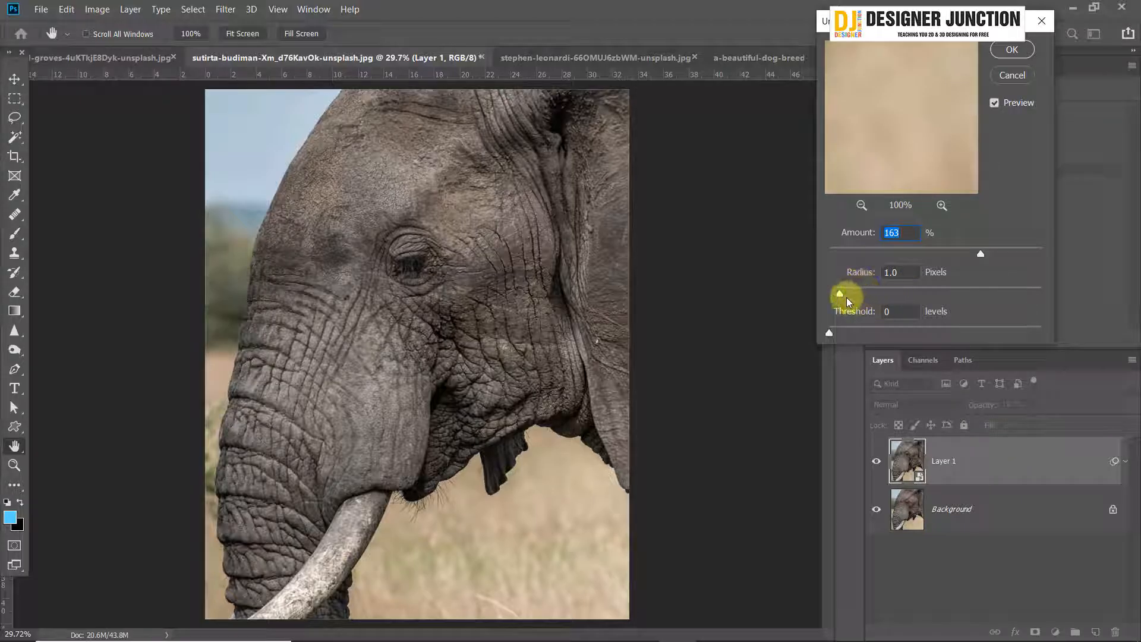
{"action": "left_click", "coordinate": [1025, 55]}
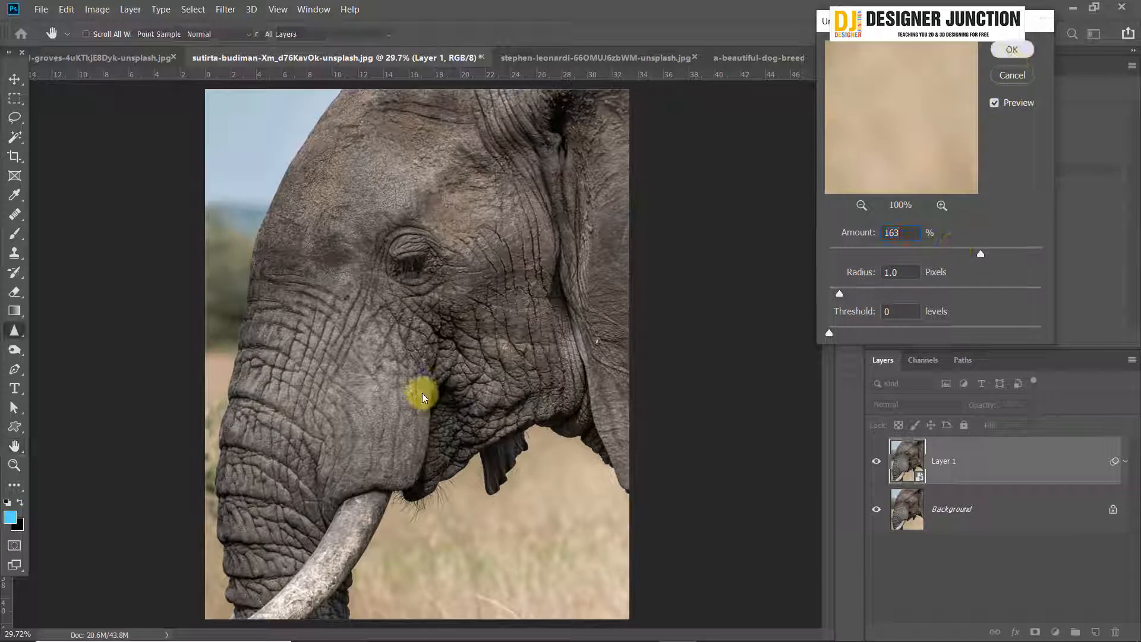
Compare the sharpened elephant skin with the original photo by toggling Layer 1's visibility, and switch to the Move tool
{"action": "scroll", "coordinate": [389, 353], "scroll_direction": "up", "scroll_amount": 4}
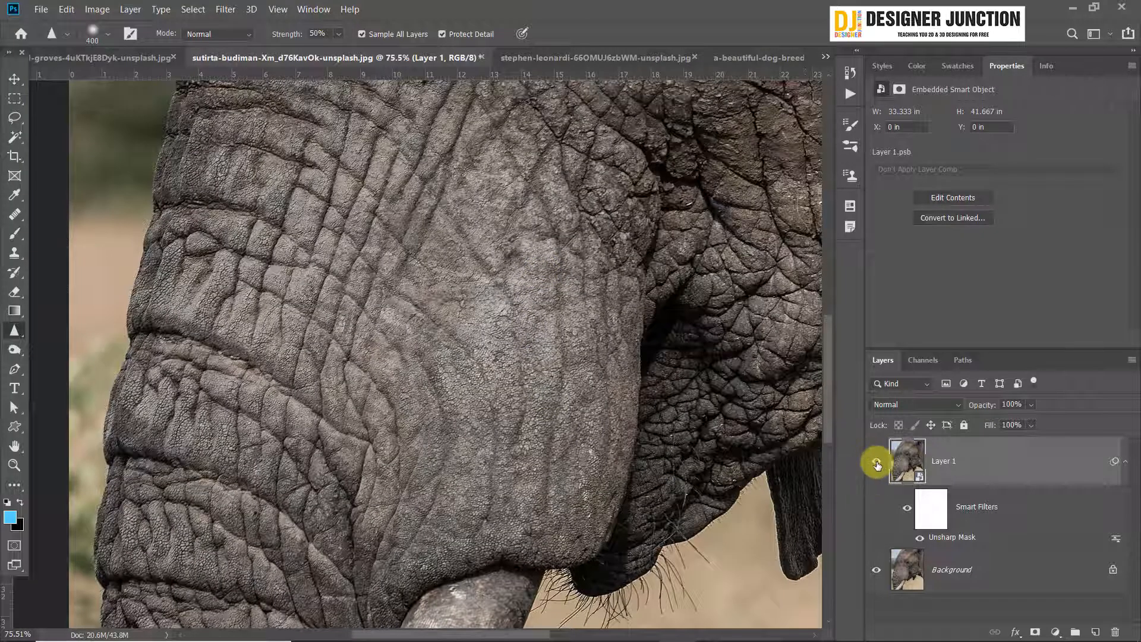
{"action": "left_click", "coordinate": [877, 464]}
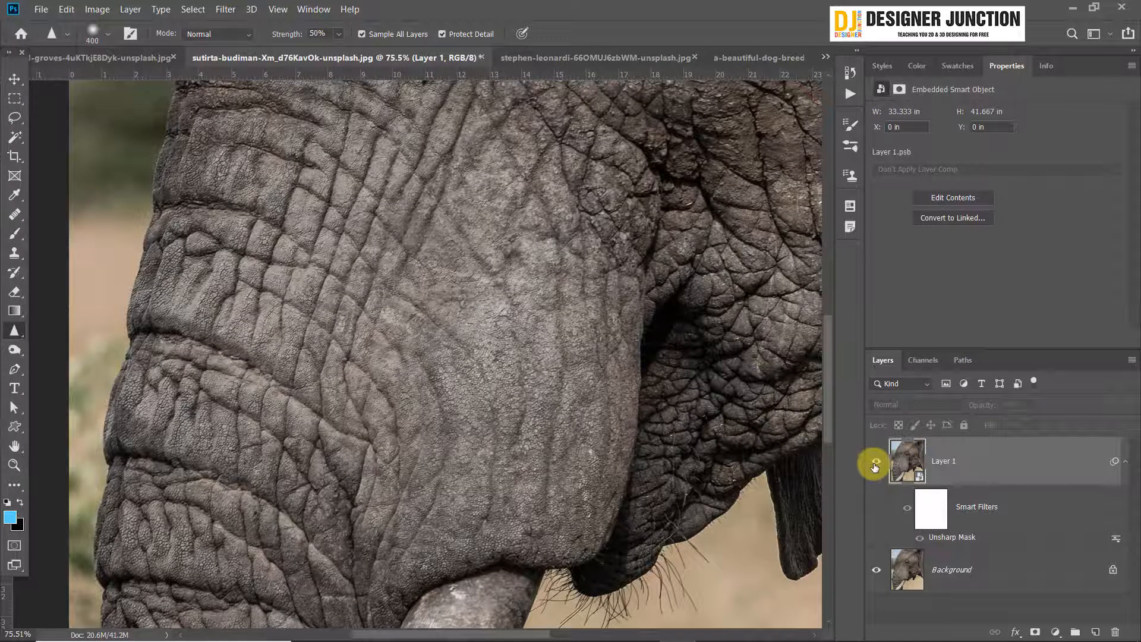
{"action": "left_click", "coordinate": [876, 463]}
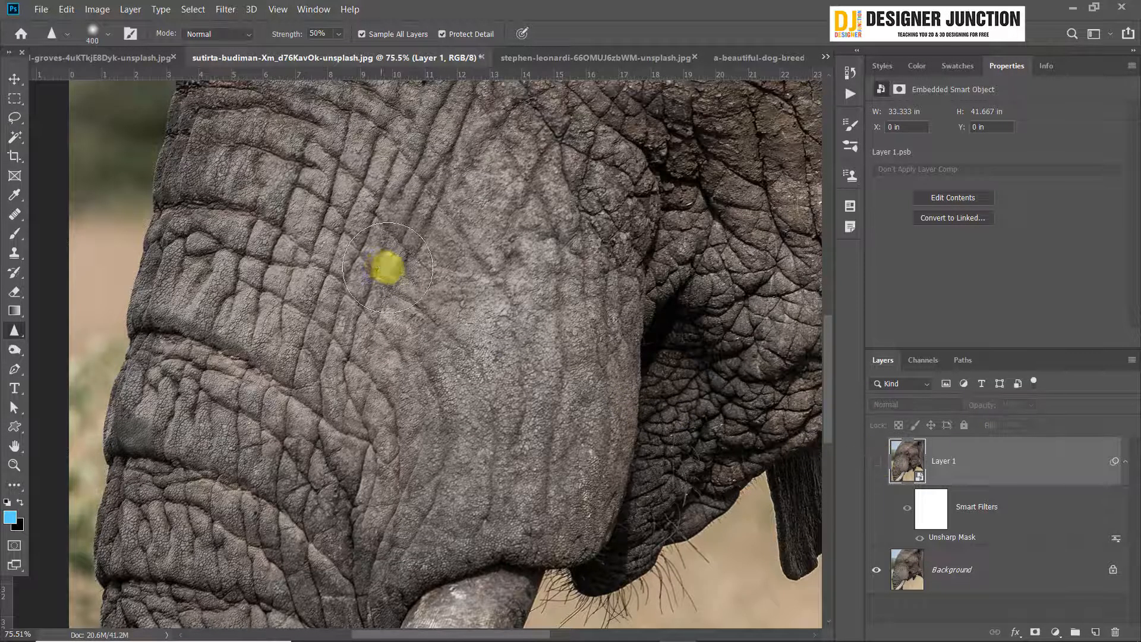
{"action": "scroll", "coordinate": [499, 326], "scroll_direction": "down", "scroll_amount": 5}
{"action": "scroll", "coordinate": [499, 326], "scroll_direction": "up", "scroll_amount": 1}
{"action": "left_click", "coordinate": [13, 82]}
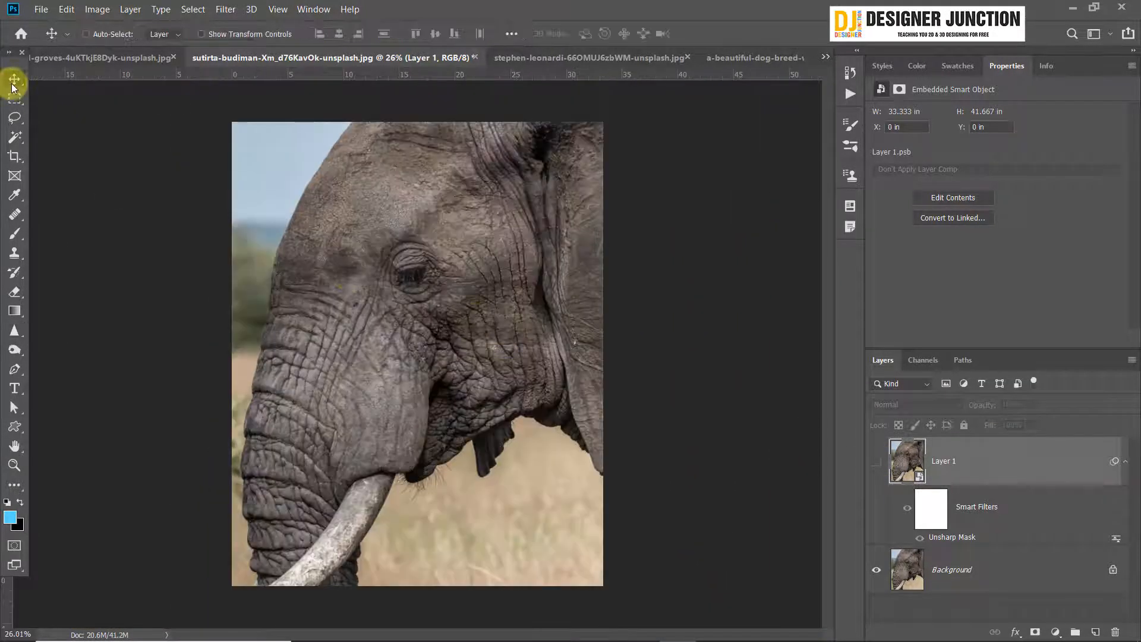